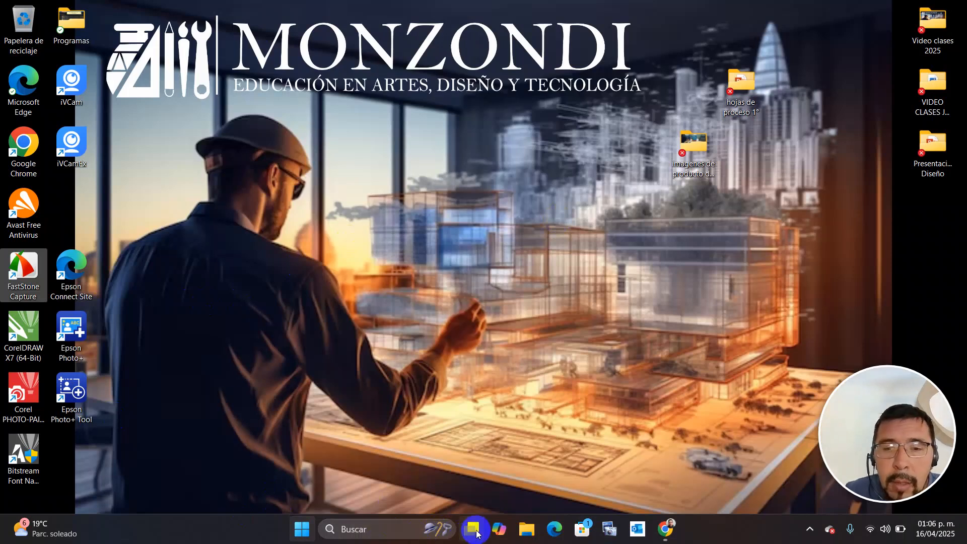
Launch Word from the Start menu and create a blank document.
left_click(302, 531)
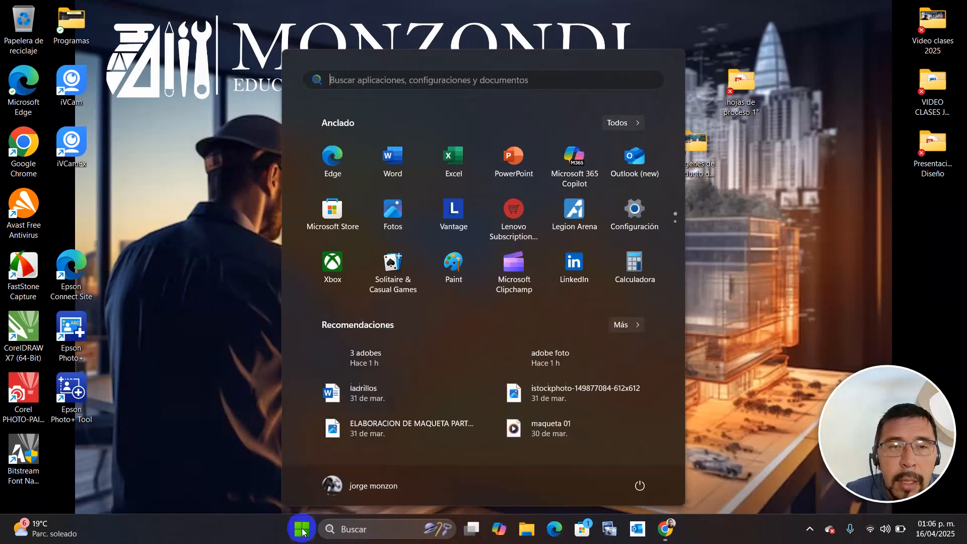
left_click(402, 160)
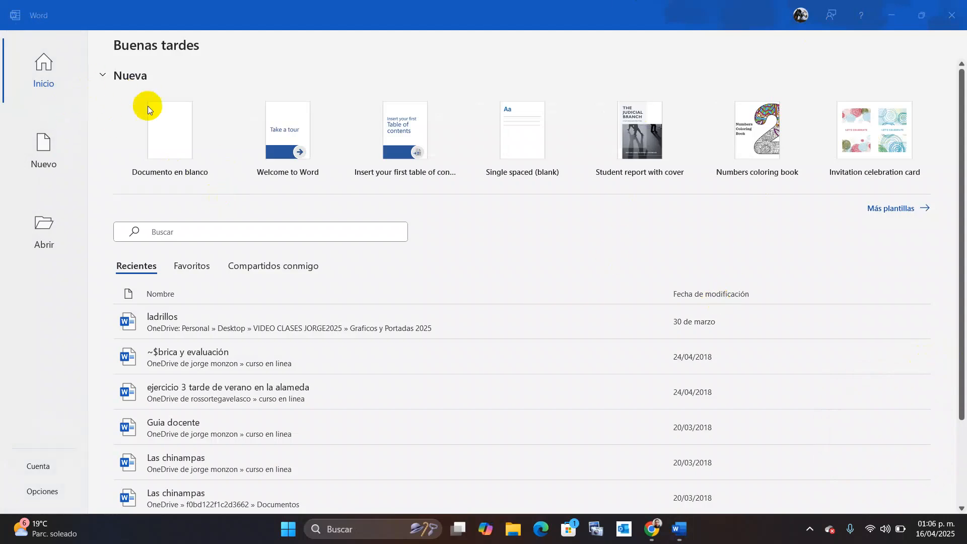
left_click(180, 131)
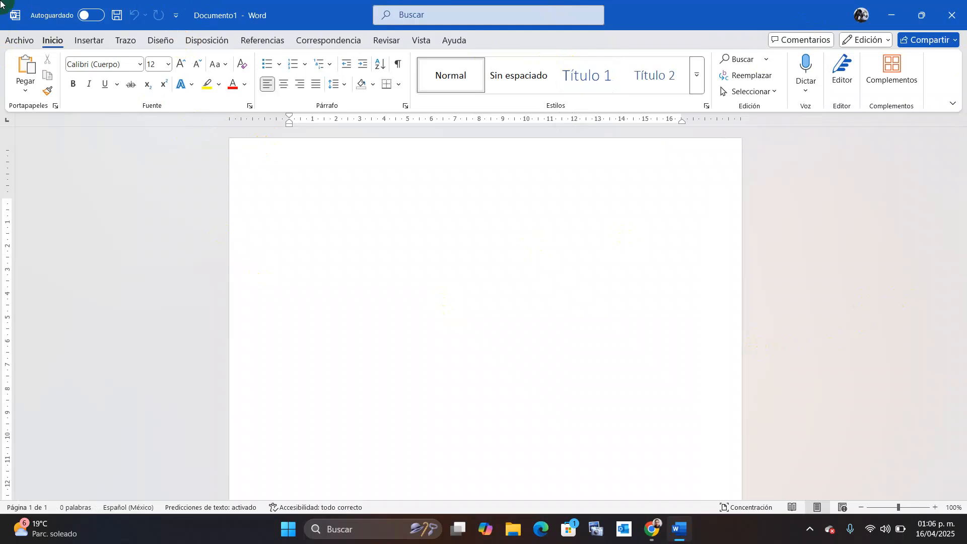
Set the page size to Carta (Letter, 8.5 x 11 in) on the Disposición tab.
left_click(165, 41)
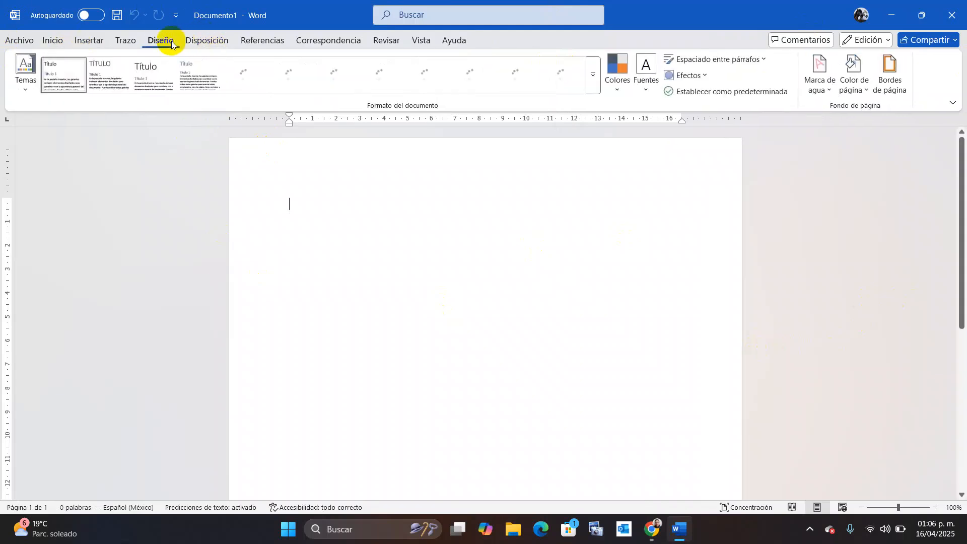
left_click(204, 41)
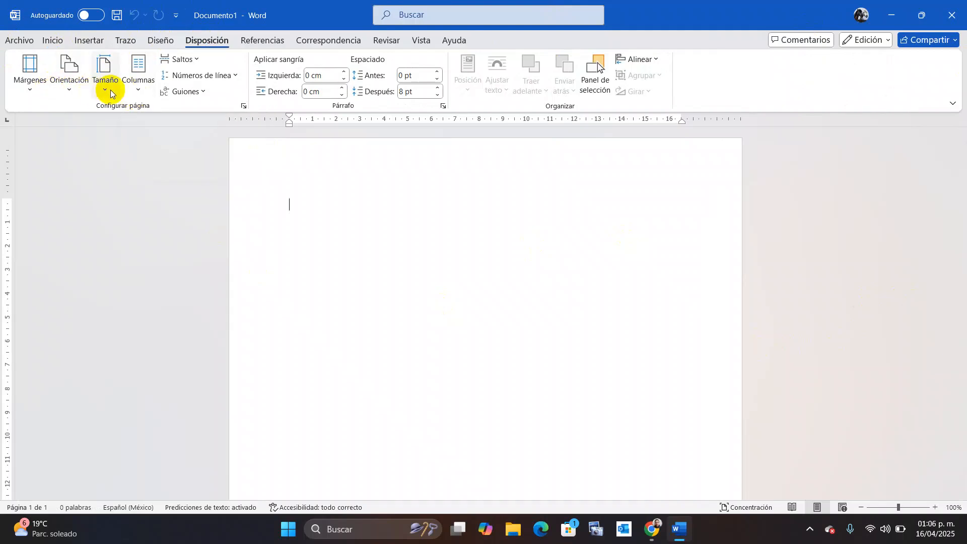
left_click(112, 92)
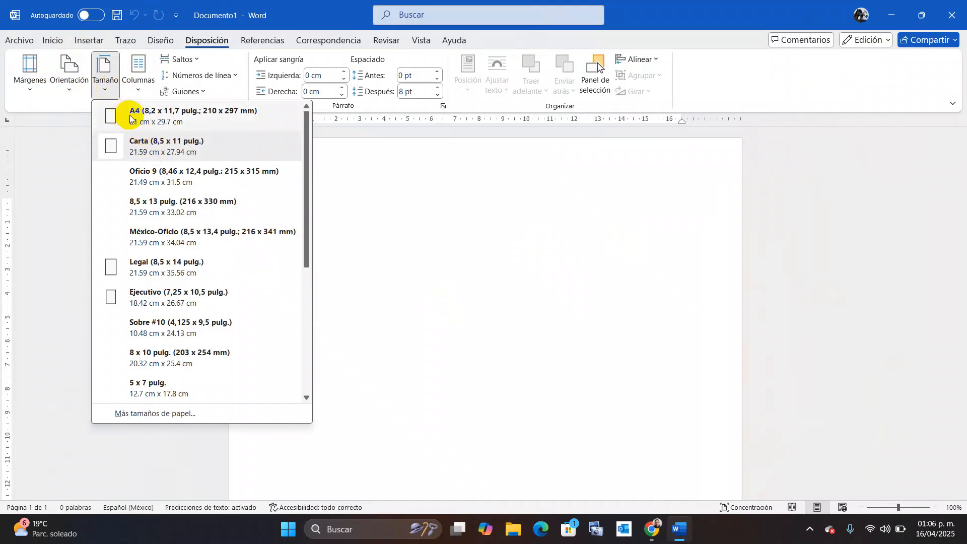
left_click(135, 147)
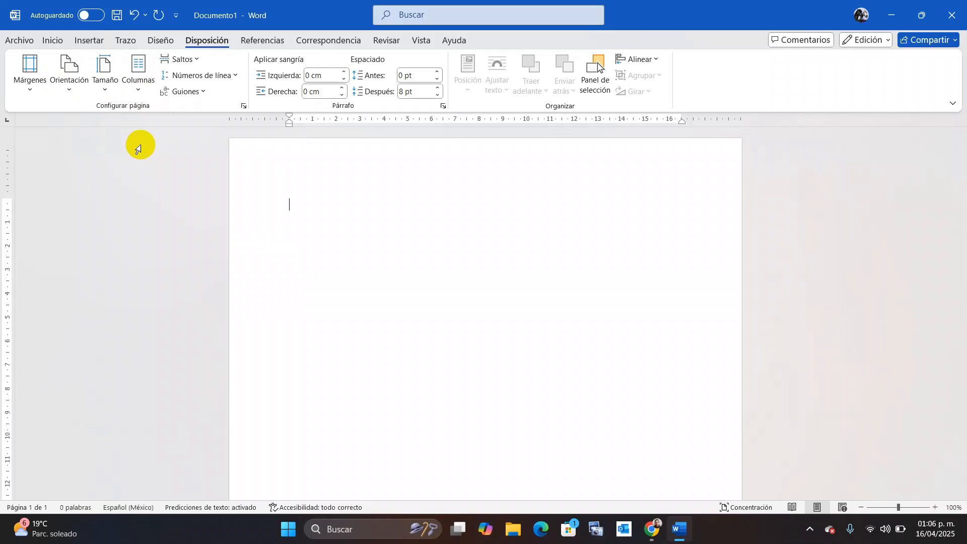
left_click(104, 80)
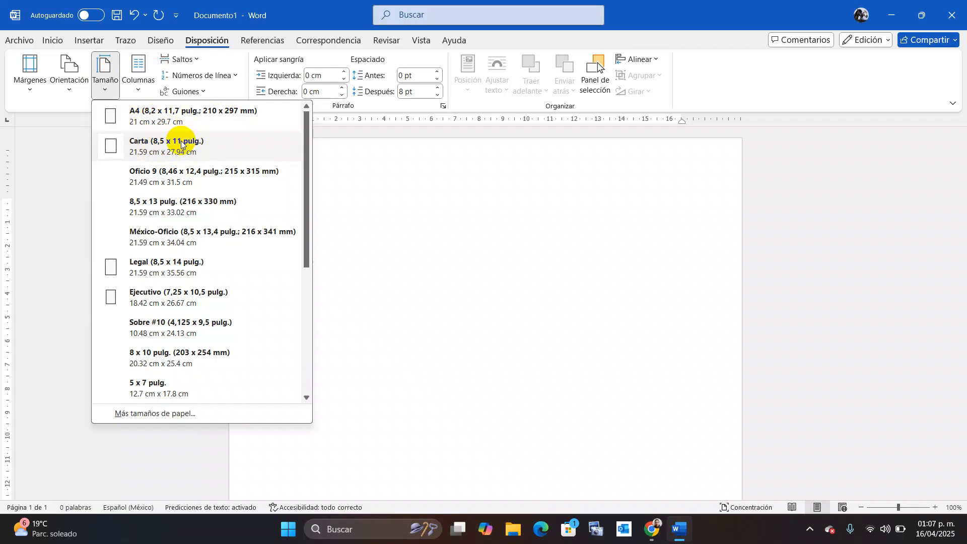
left_click(114, 150)
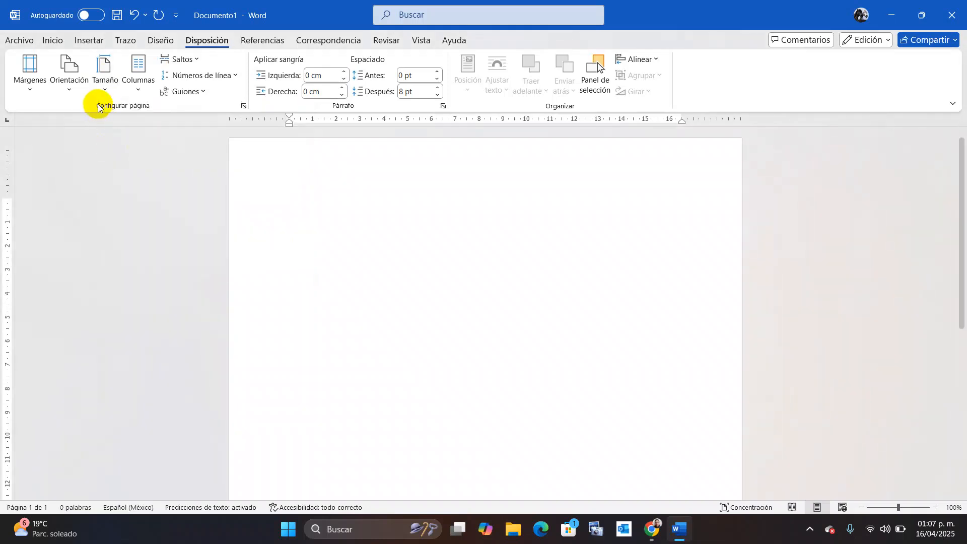
left_click(31, 84)
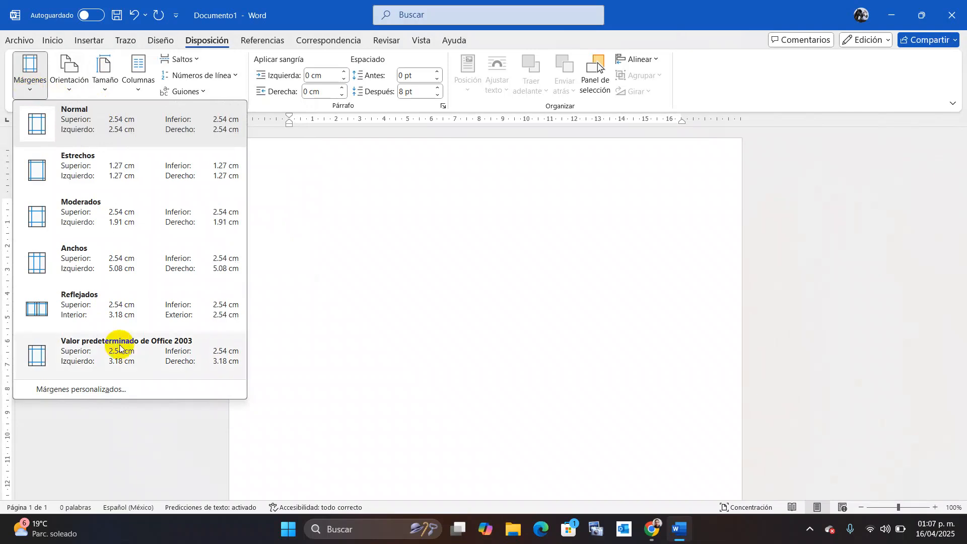
Enter 1.5 cm for the top, left, bottom and right custom margins.
left_click(129, 385)
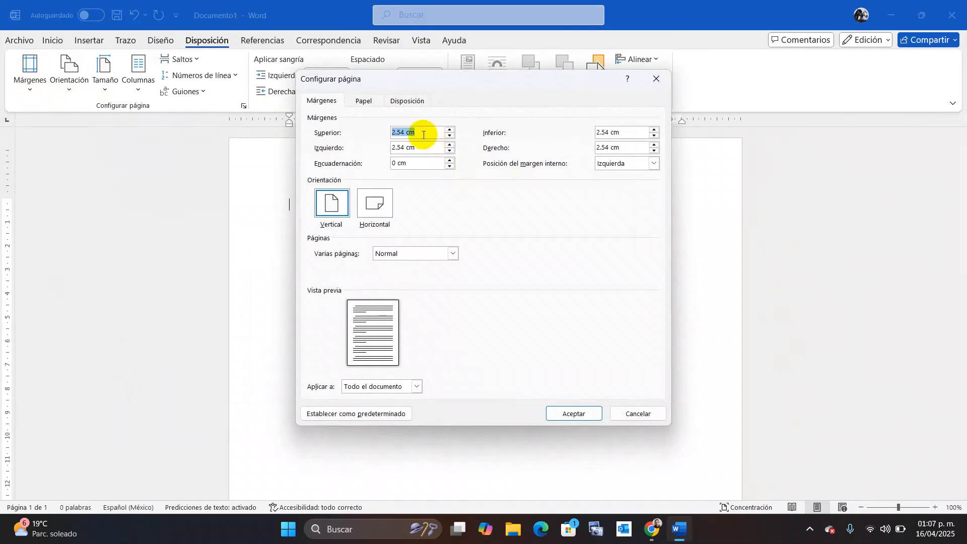
type("1.5")
left_click(421, 151)
key("BackSpace")
key("BackSpace")
key("BackSpace")
key("BackSpace")
key("BackSpace")
key("BackSpace")
key("BackSpace")
type("1.5")
left_click(620, 130)
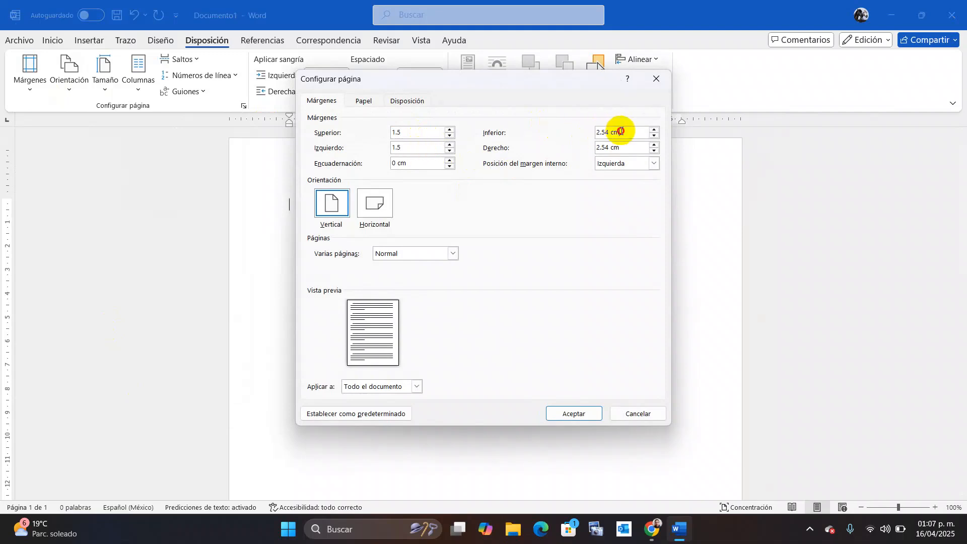
left_click_drag(621, 131, 570, 132)
type("1.5")
double_click(636, 152)
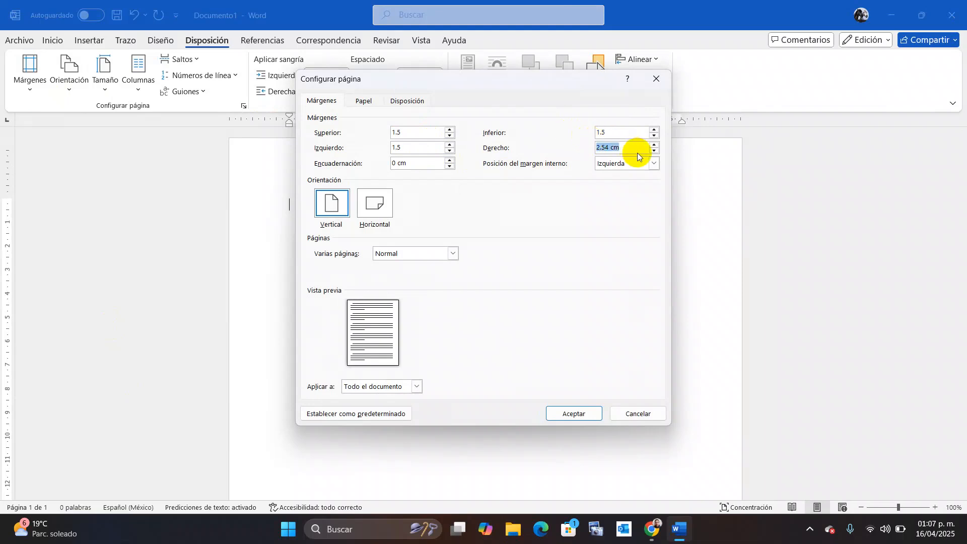
type("1.5")
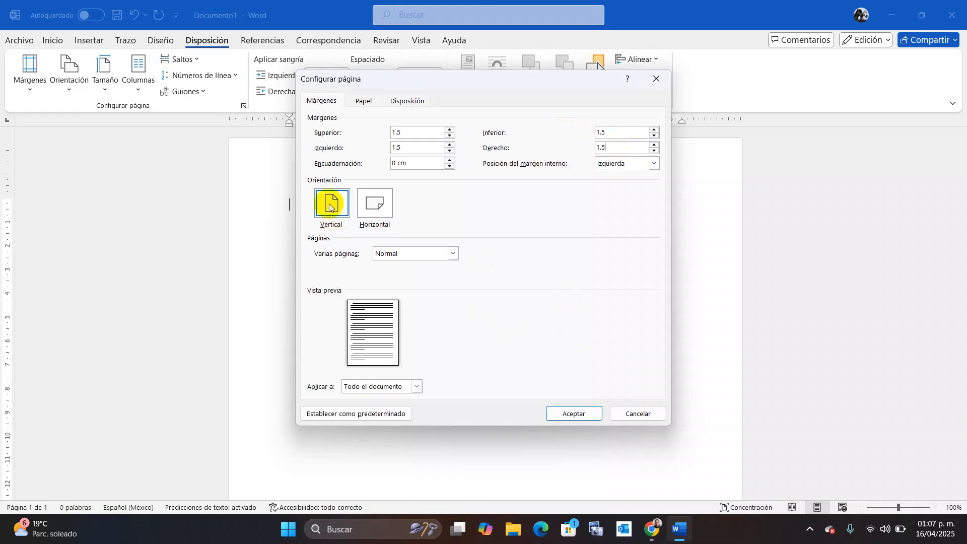
left_click(573, 414)
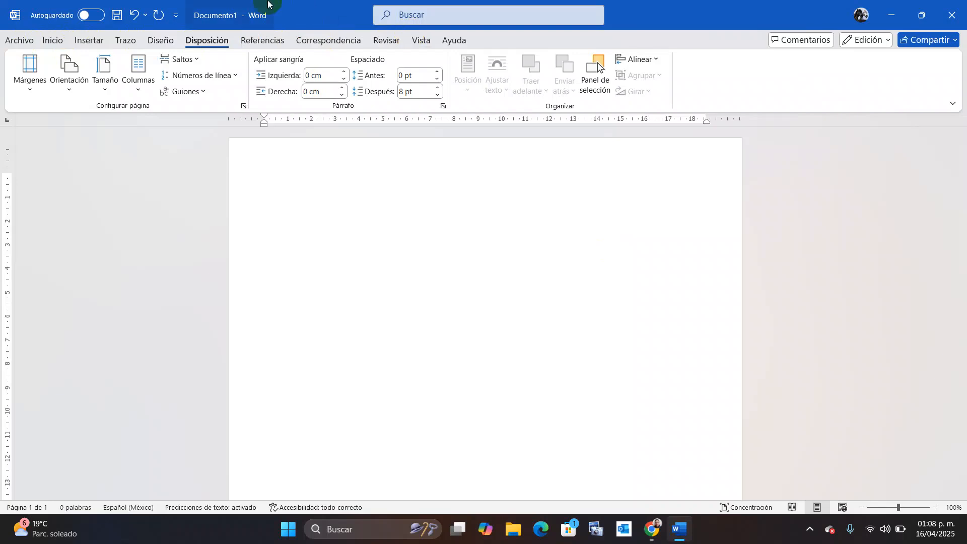
Insert a table with 2 columns and 20 rows via Insertar > Tabla.
left_click(88, 42)
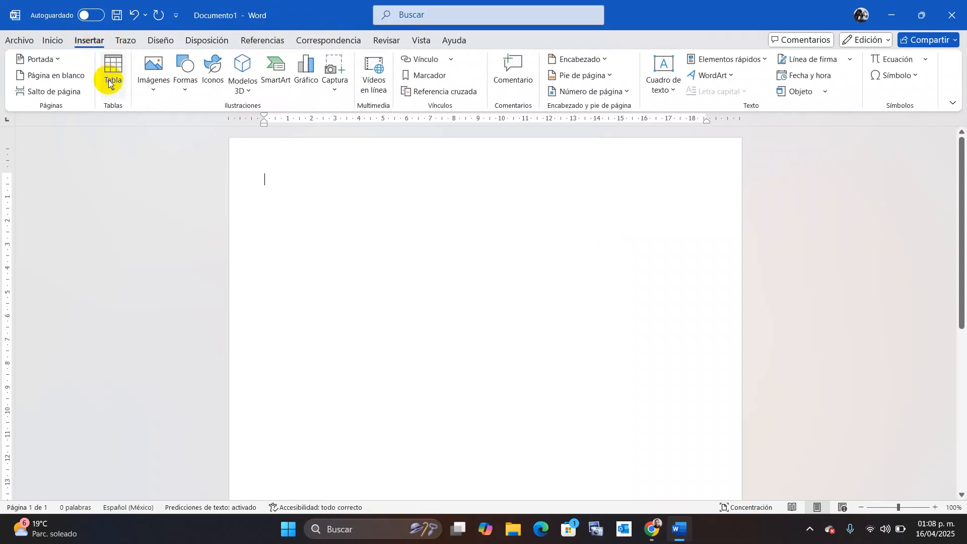
left_click(113, 86)
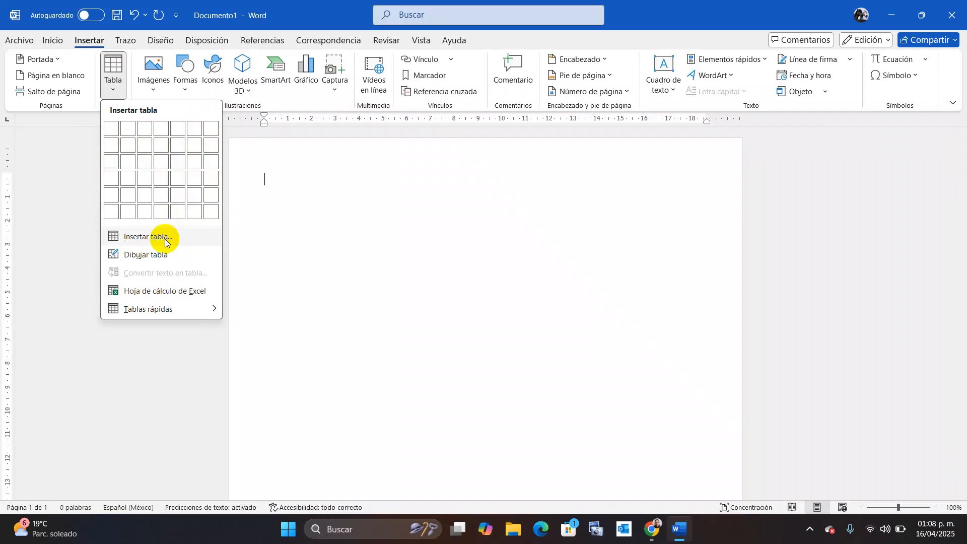
left_click(164, 238)
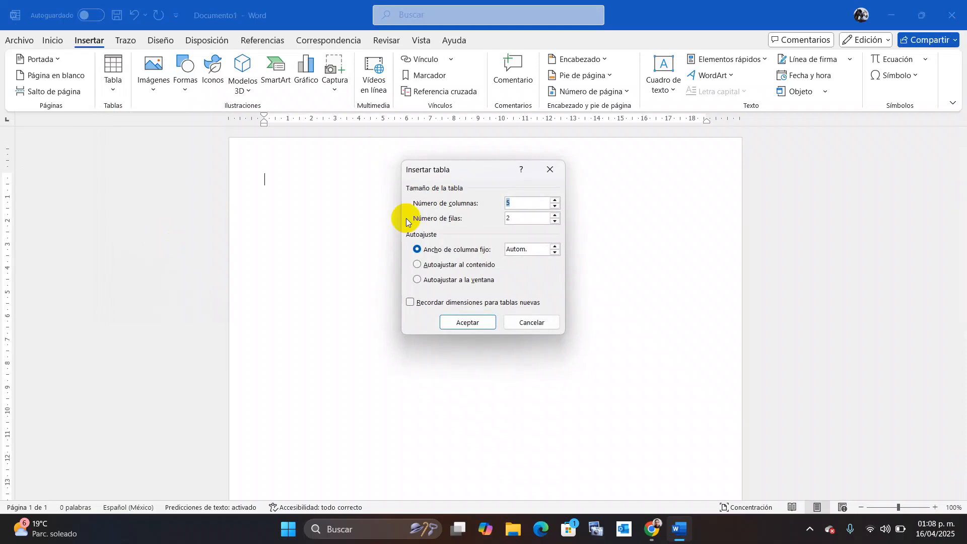
left_click(525, 206)
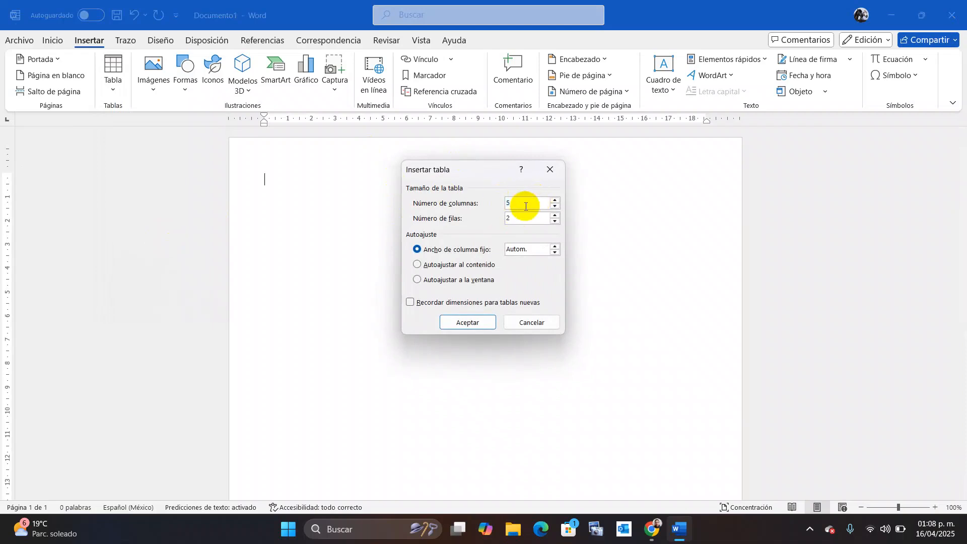
key("BackSpace")
type("2")
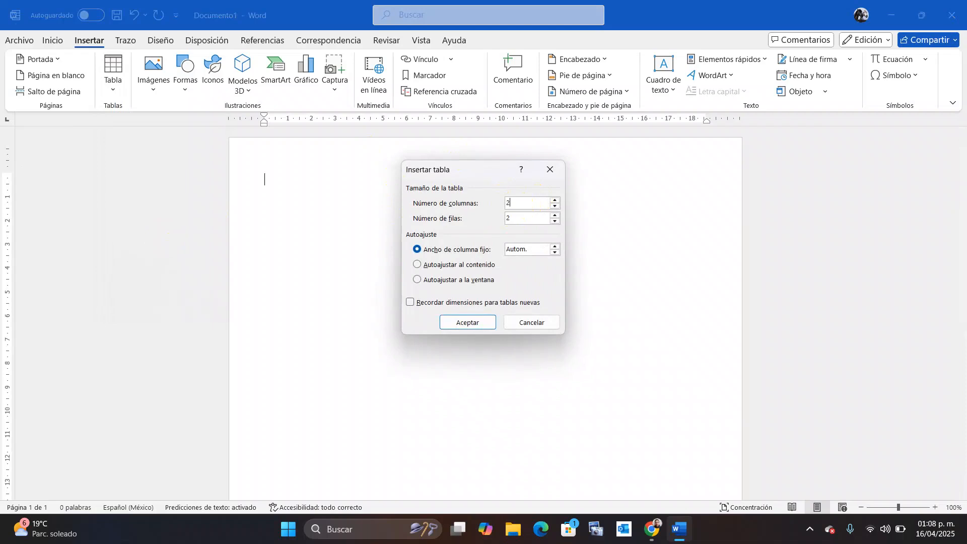
left_click(525, 206)
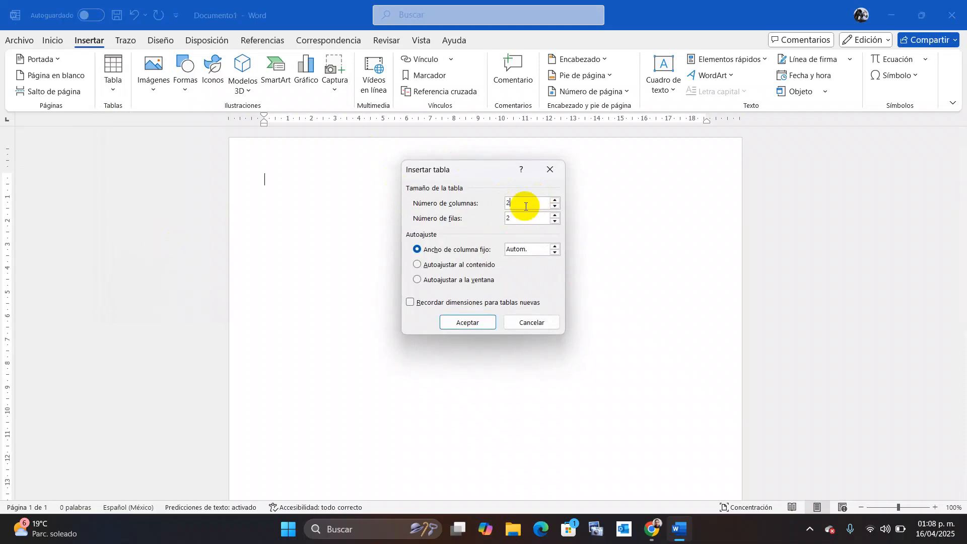
left_click(515, 219)
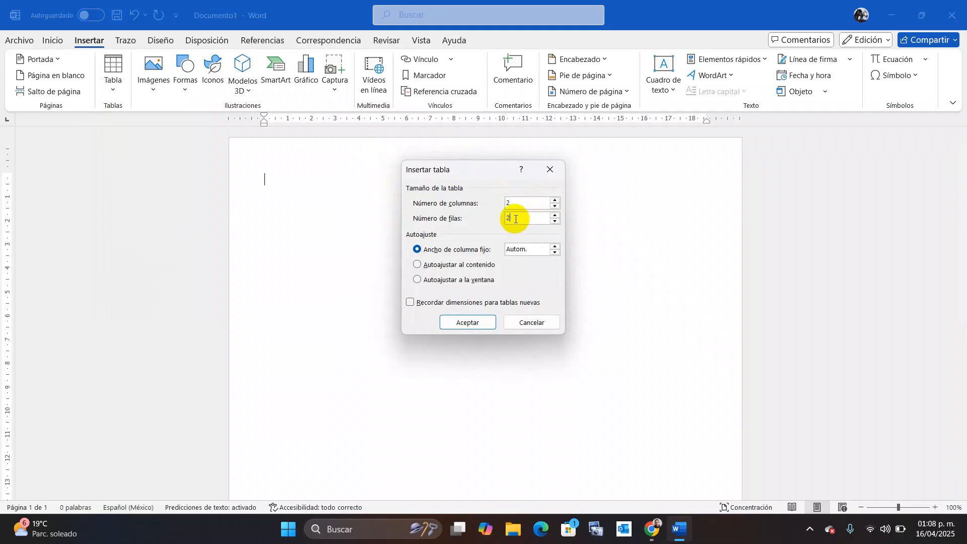
type("0")
left_click(515, 219)
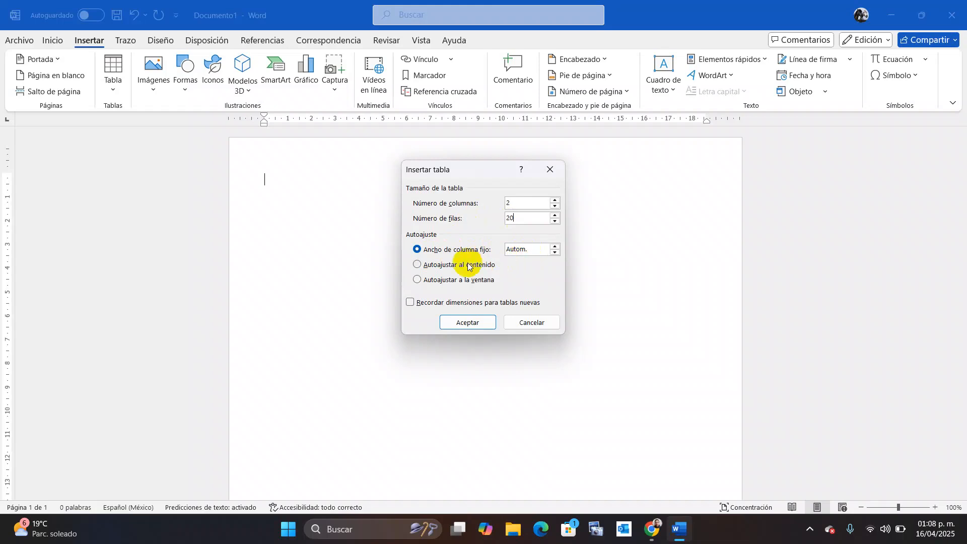
left_click(481, 328)
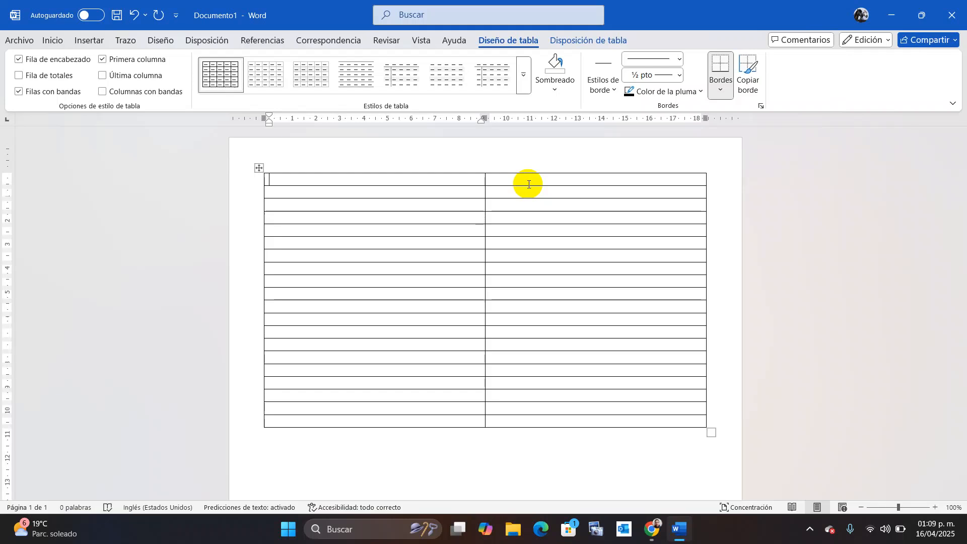
Merge the table's top row into a single cell.
left_click(528, 184)
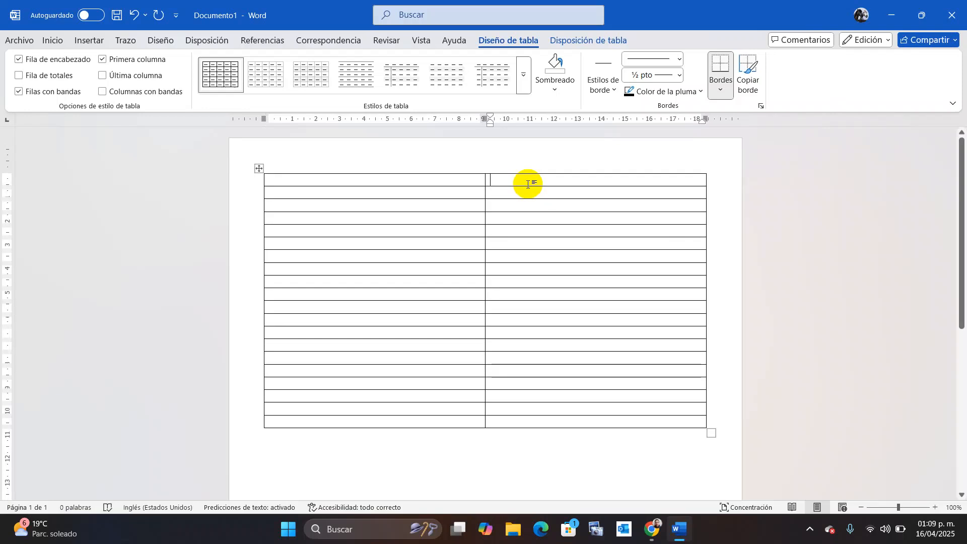
left_click_drag(528, 185, 464, 188)
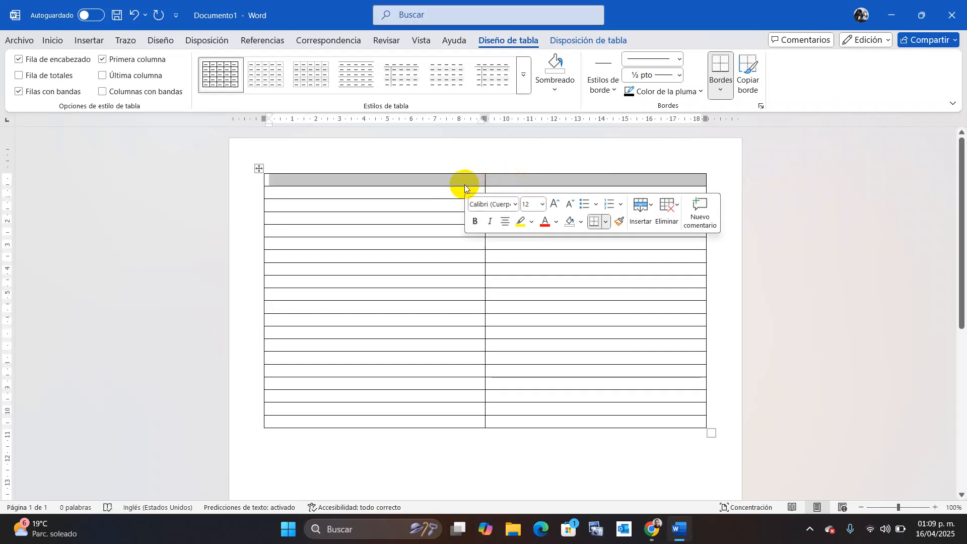
right_click(464, 188)
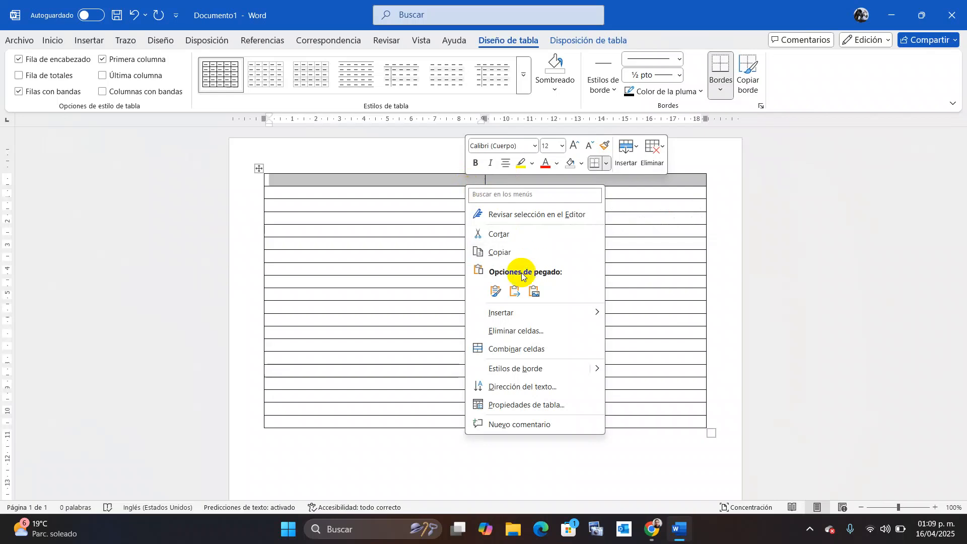
left_click(537, 350)
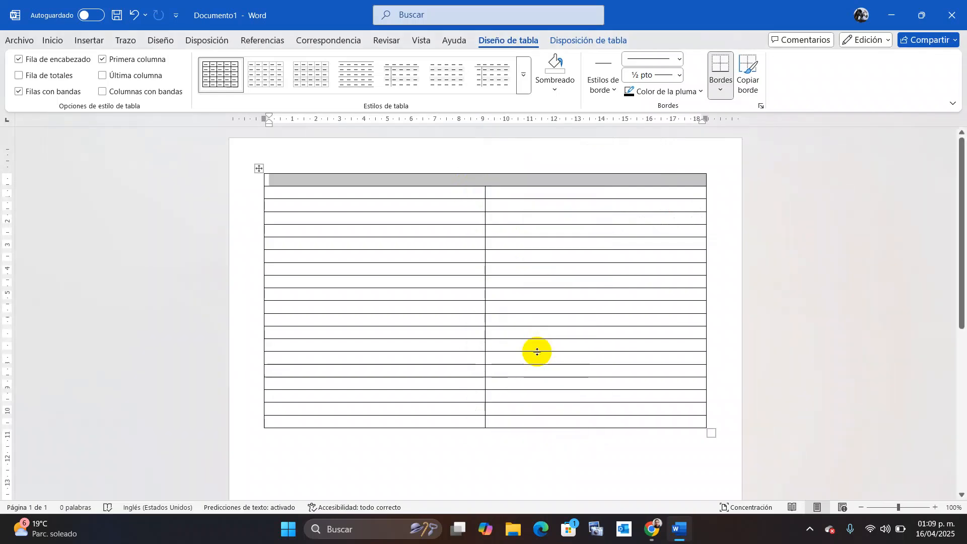
Type 'Hoja de proceso' in the merged cell and convert it to MAYÚSCULAS.
left_click(496, 179)
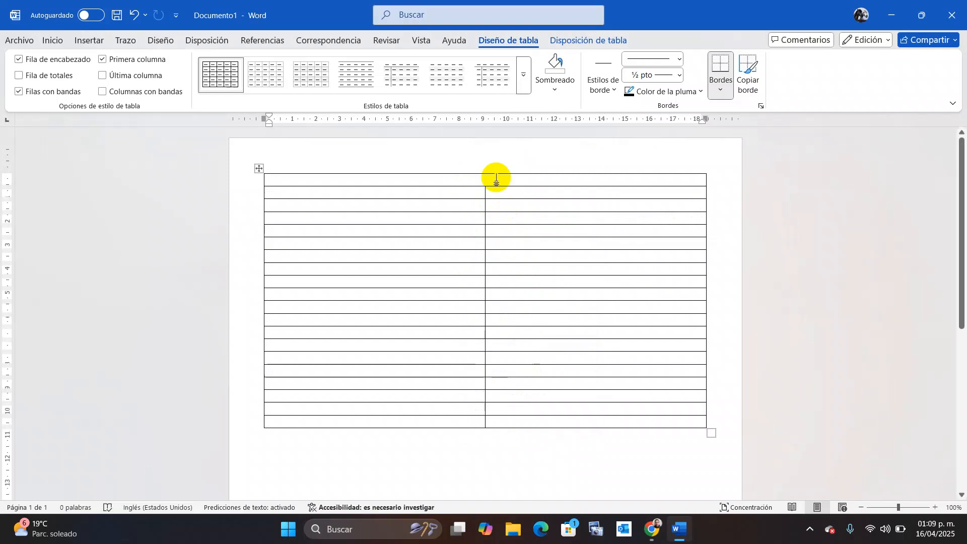
type("HOJA DE PROCESO")
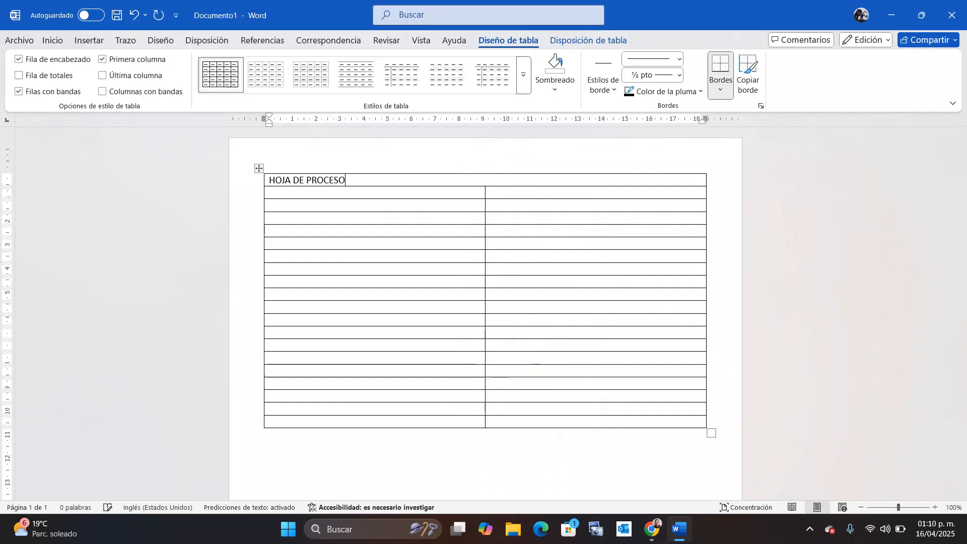
key("BackSpace")
key("BackSpace")
key("BackSpace")
key("BackSpace")
key("BackSpace")
key("BackSpace")
key("BackSpace")
key("BackSpace")
key("BackSpace")
key("BackSpace")
key("BackSpace")
key("BackSpace")
key("BackSpace")
key("BackSpace")
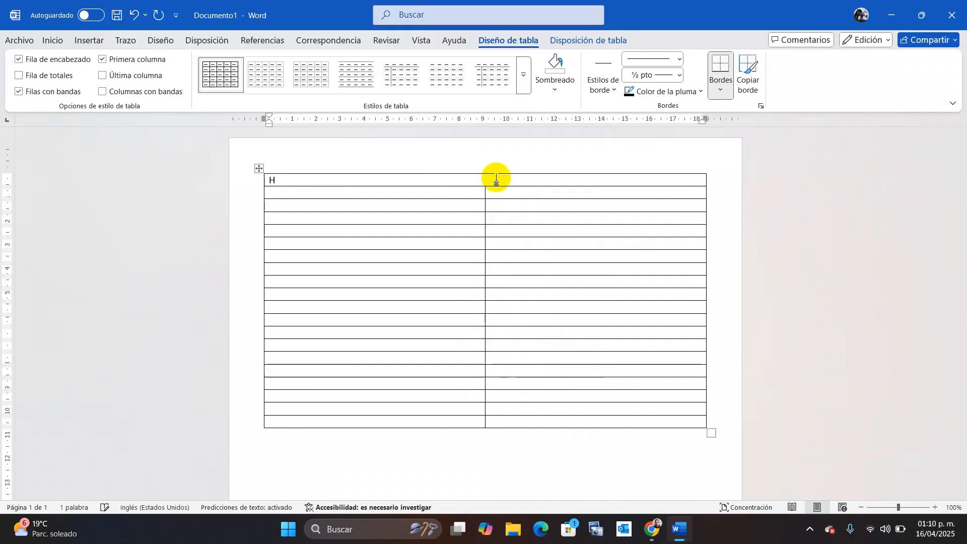
type("oja de proceso")
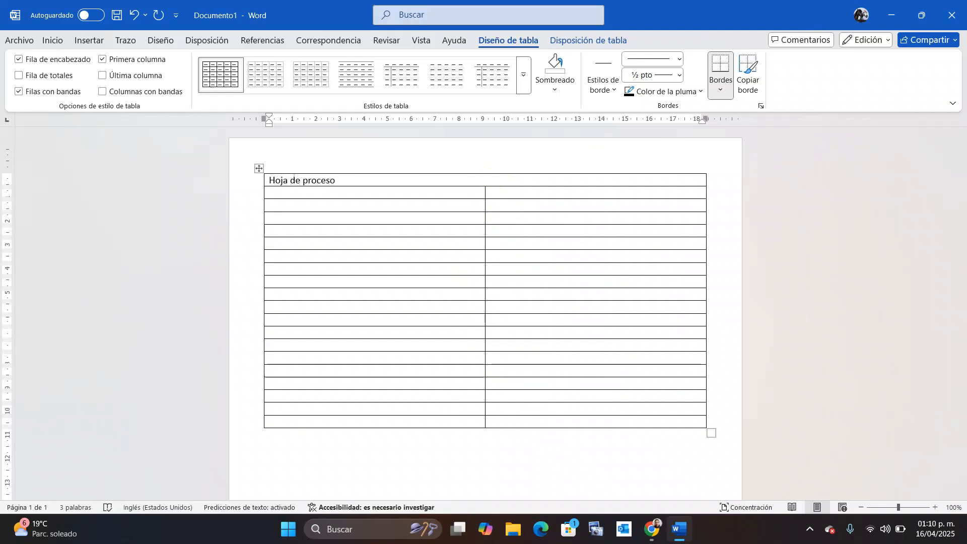
left_click_drag(339, 182, 266, 183)
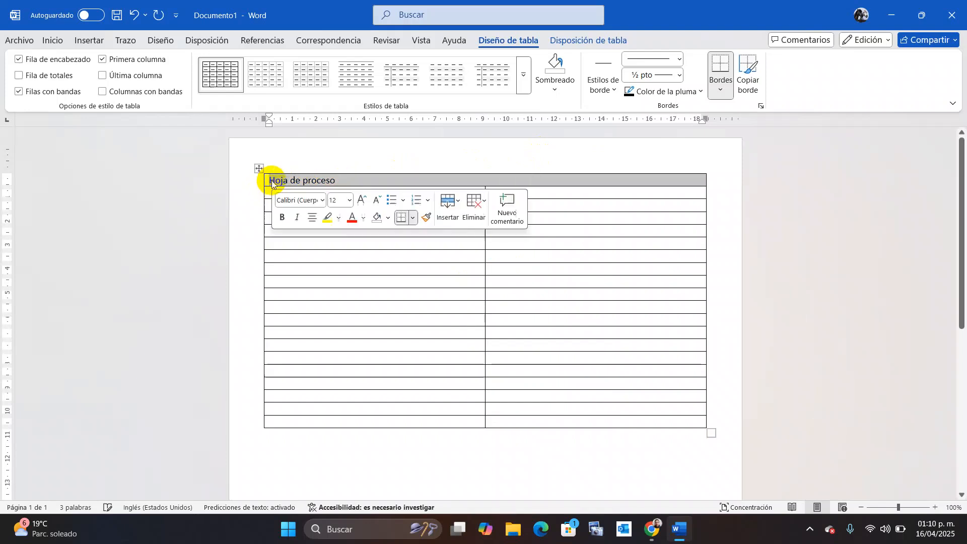
left_click(47, 40)
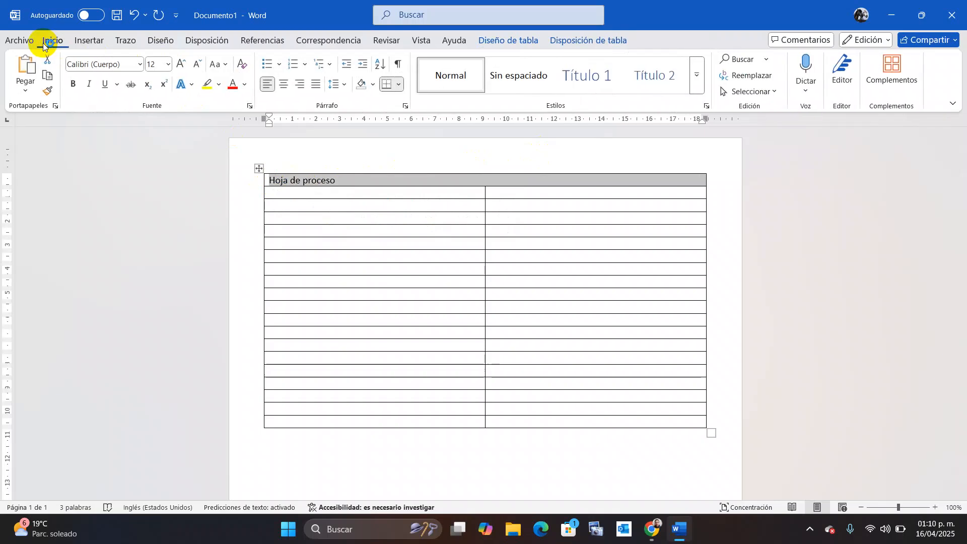
left_click(225, 64)
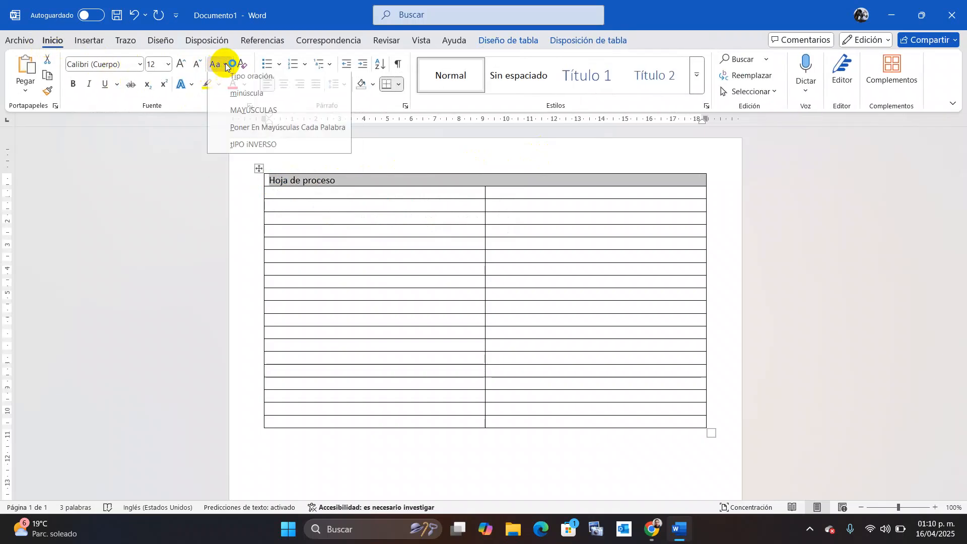
left_click(255, 115)
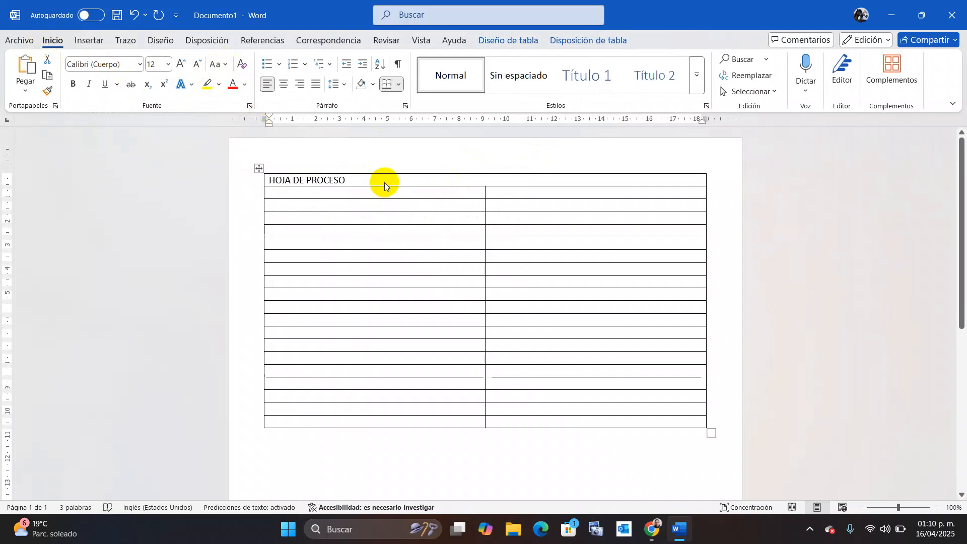
left_click(375, 183)
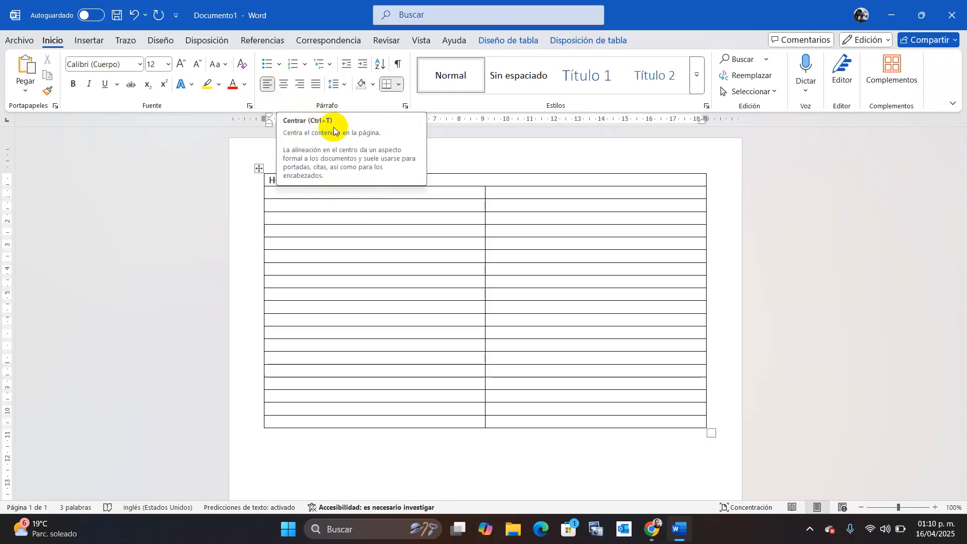
Center the HOJA DE PROCESO title and make it bold at 16 pt.
left_click(283, 84)
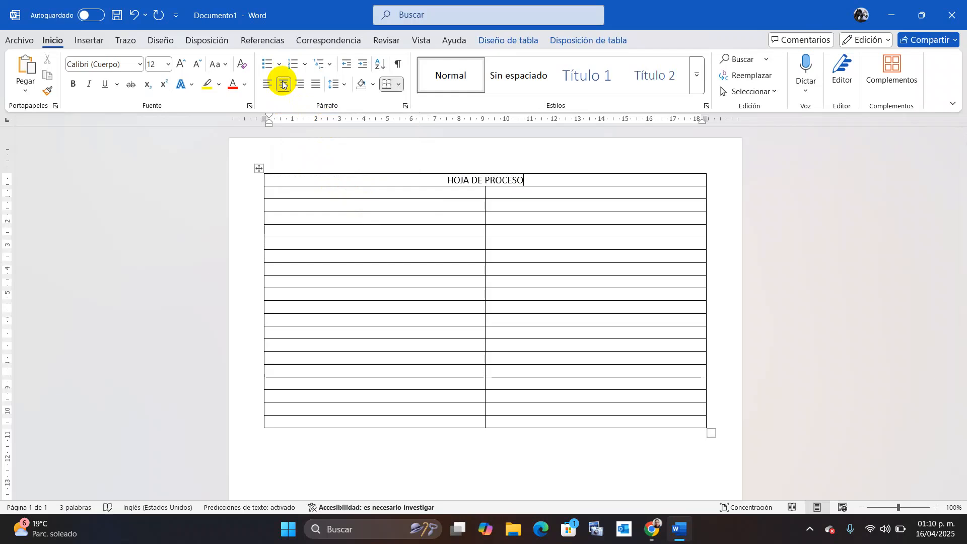
left_click_drag(524, 179, 453, 182)
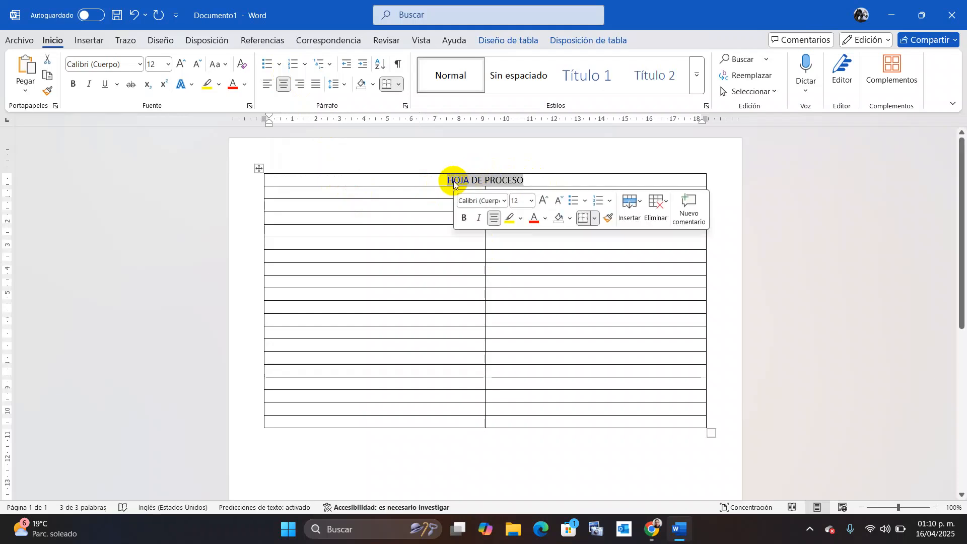
left_click(531, 202)
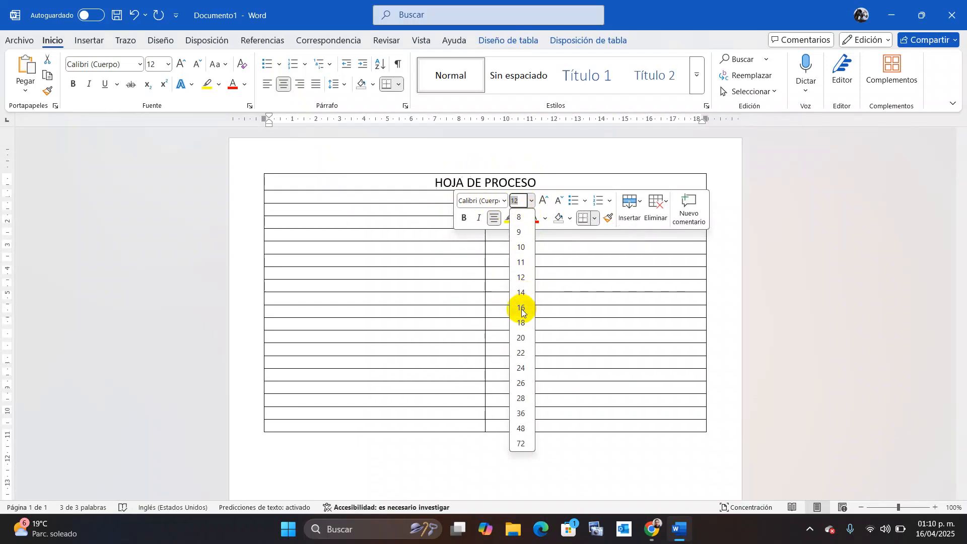
left_click(521, 308)
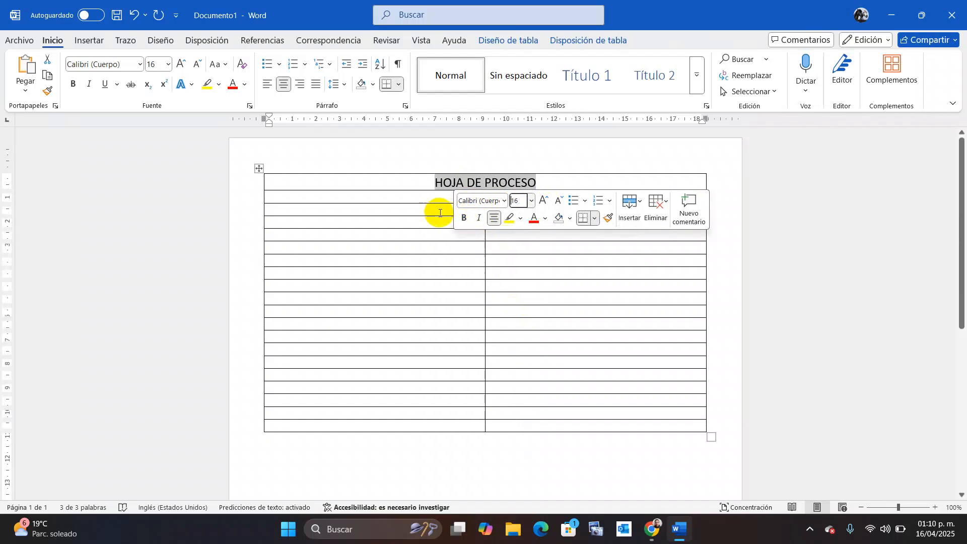
left_click(464, 217)
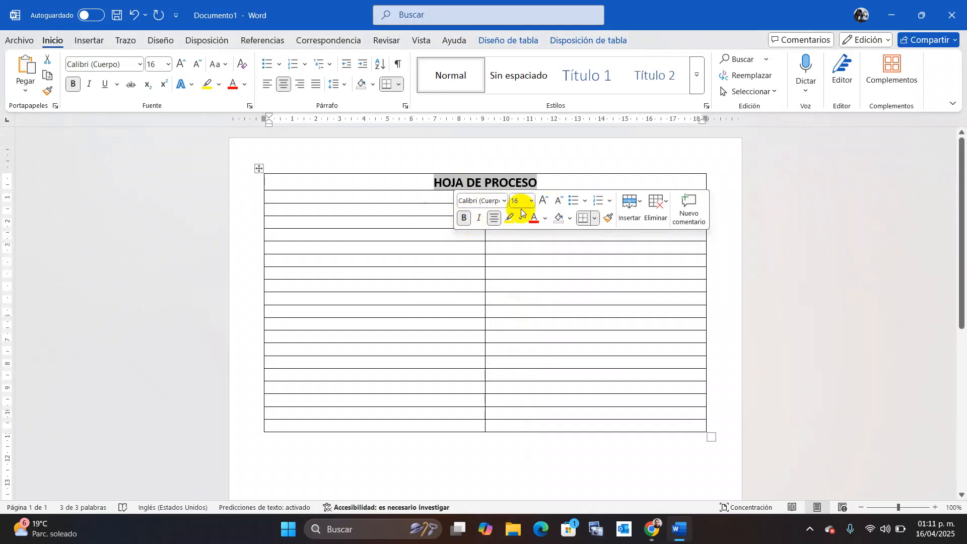
left_click(553, 156)
left_click(562, 196)
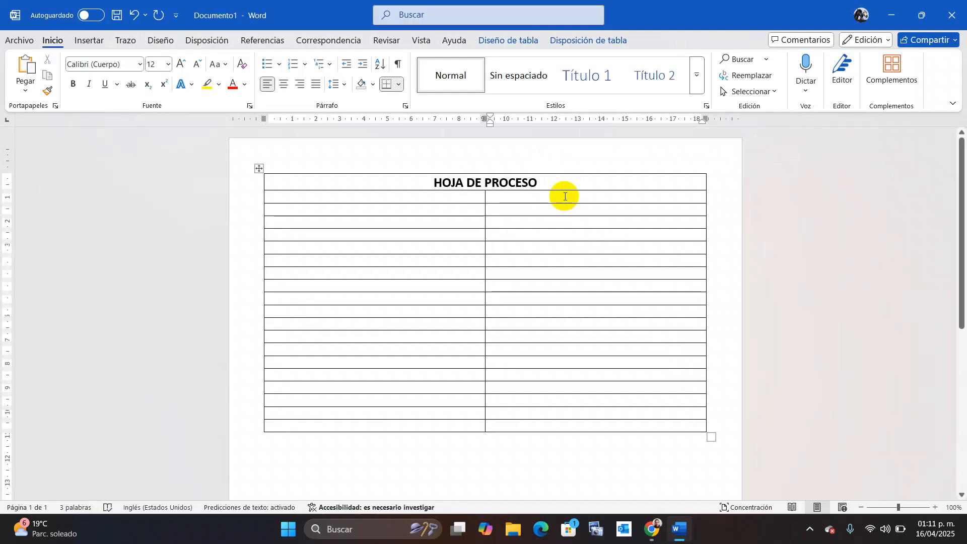
Type 'Nombre:' followed by the student's full name in the first cell below the title.
left_click(457, 199)
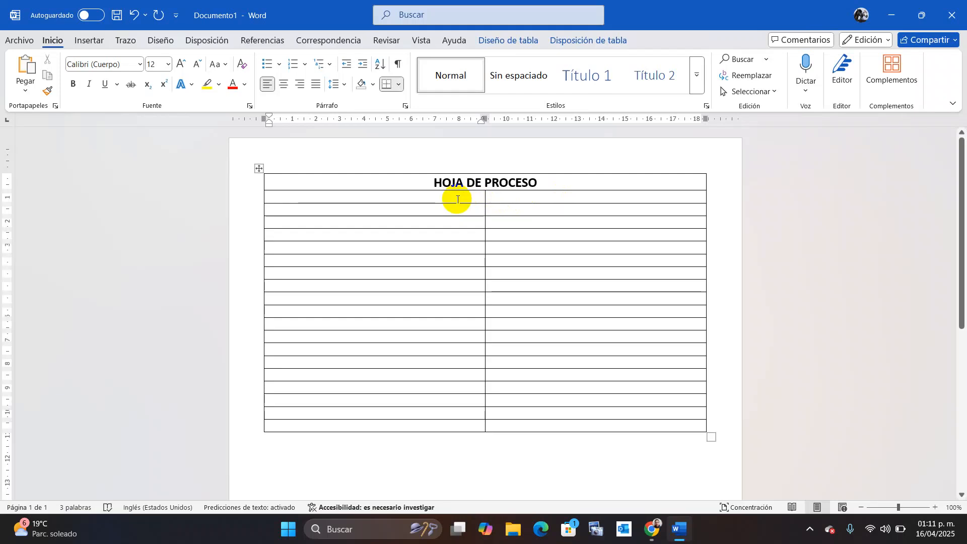
type("Nombre")
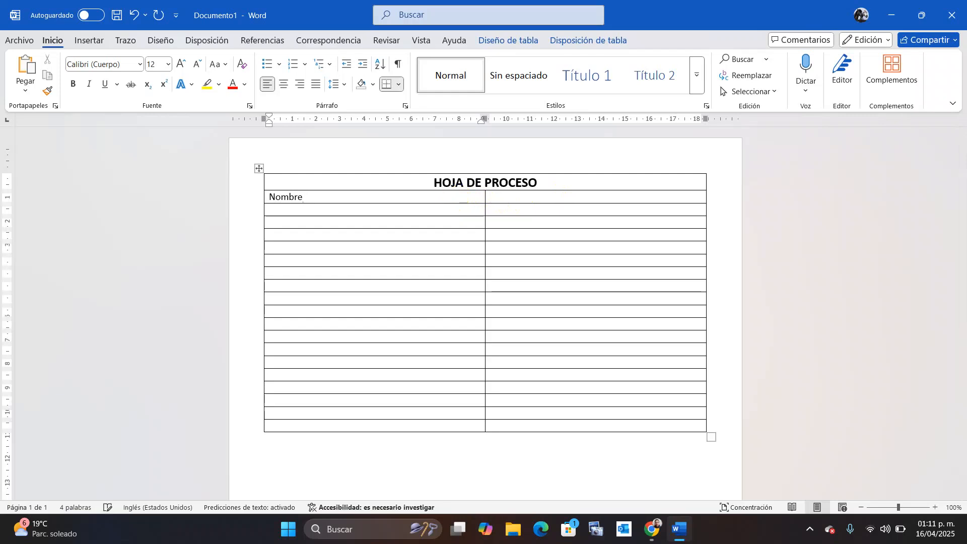
type(" ;")
key("BackSpace")
type(":")
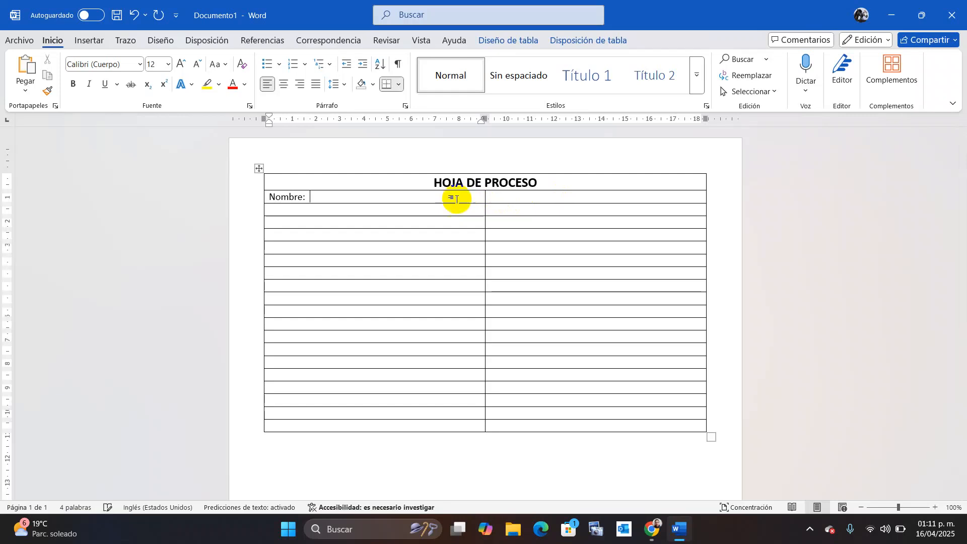
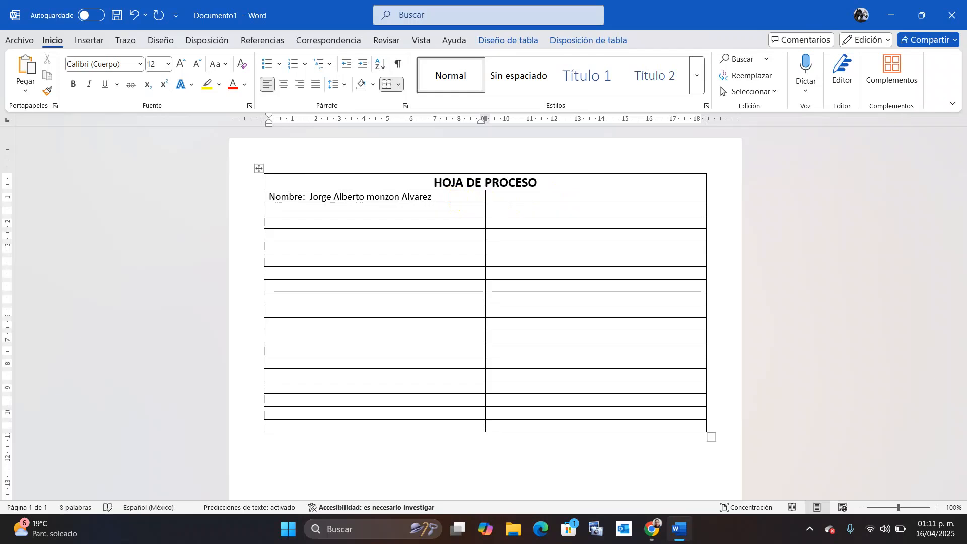
Correct the name's surnames with a capital M and an accented Á.
left_click(374, 198)
key("BackSpace")
type("M")
left_click(406, 195)
key("BackSpace")
type("à")
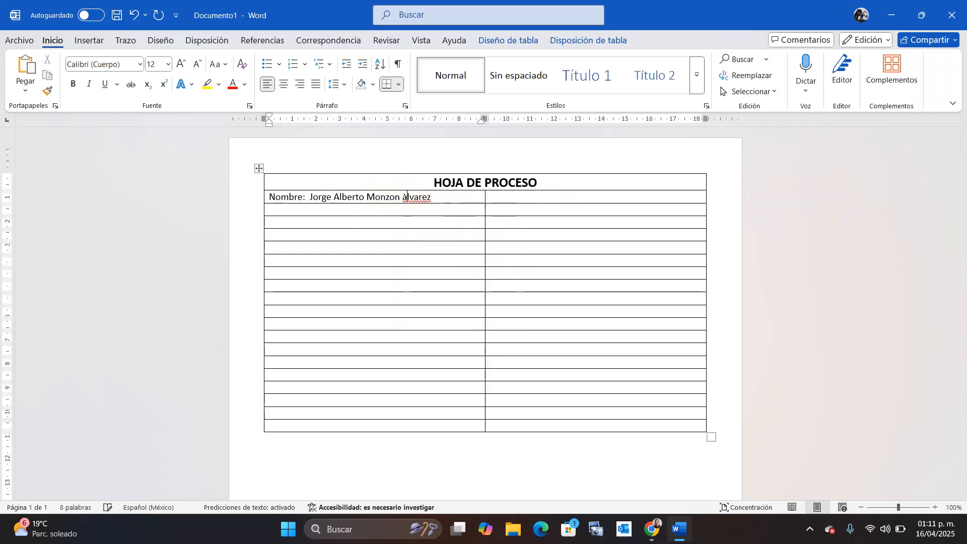
key("BackSpace")
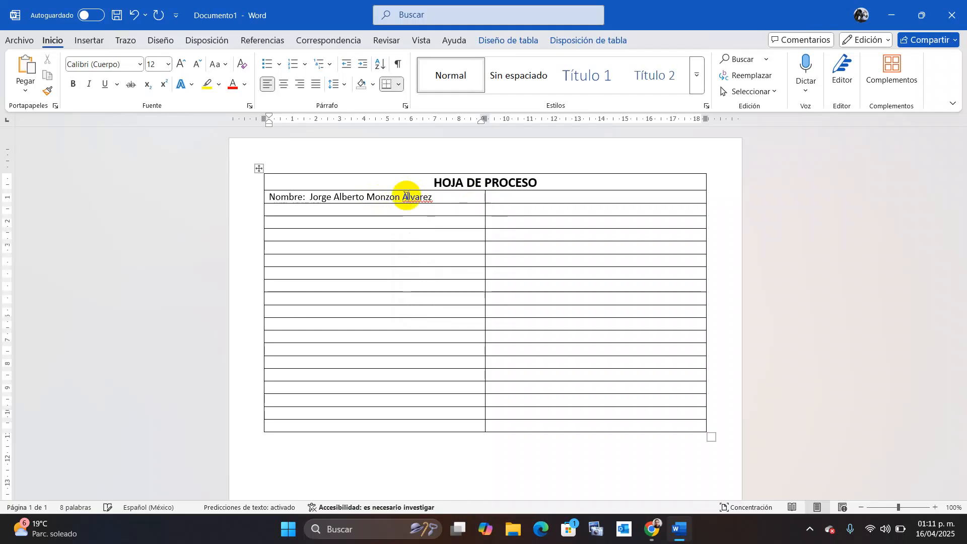
key("BackSpace")
type("Á")
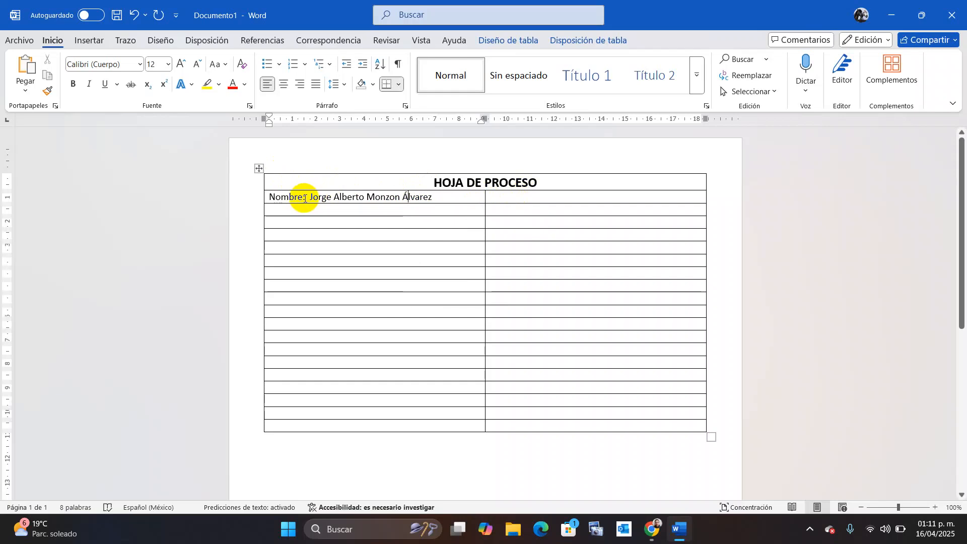
Make the 'Nombre:' label bold at size 14.
left_click_drag(308, 196, 262, 192)
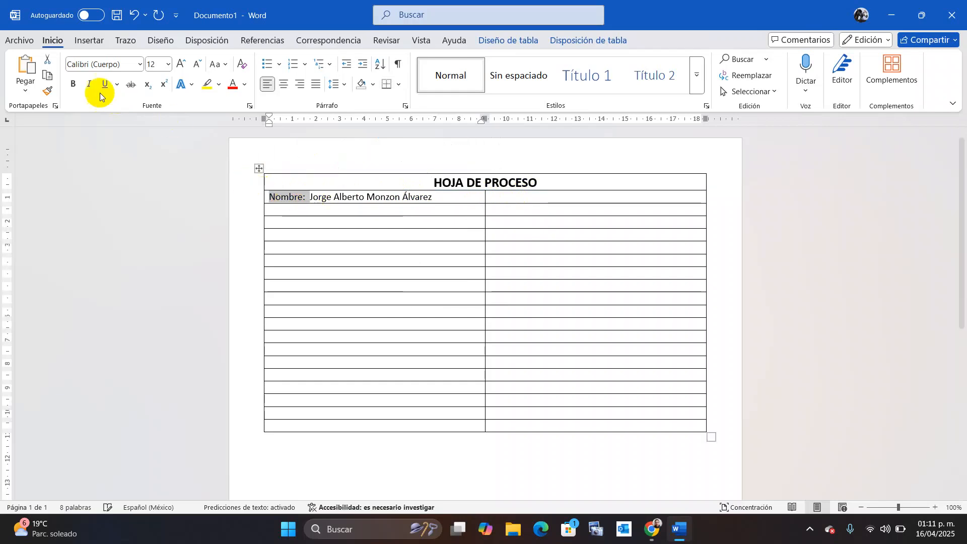
left_click(73, 84)
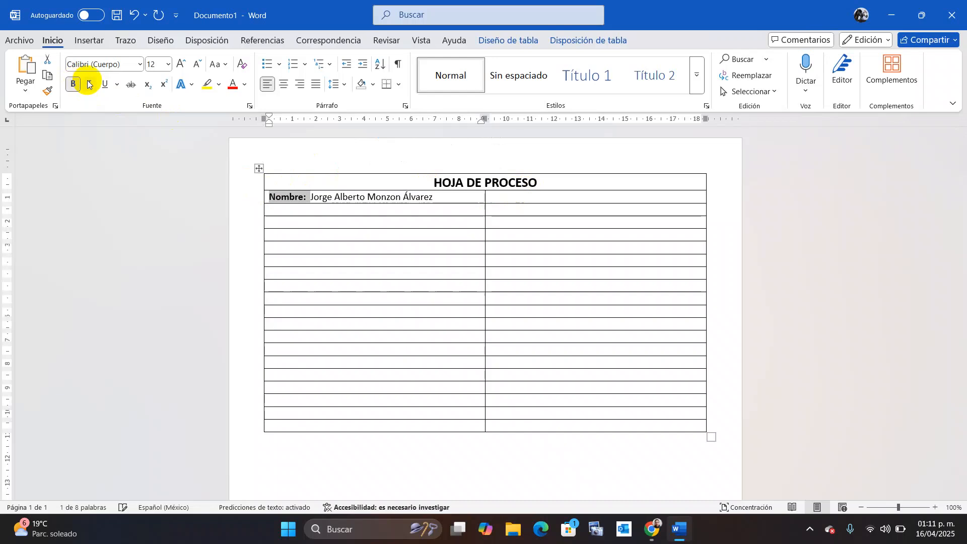
left_click(168, 64)
left_click(164, 155)
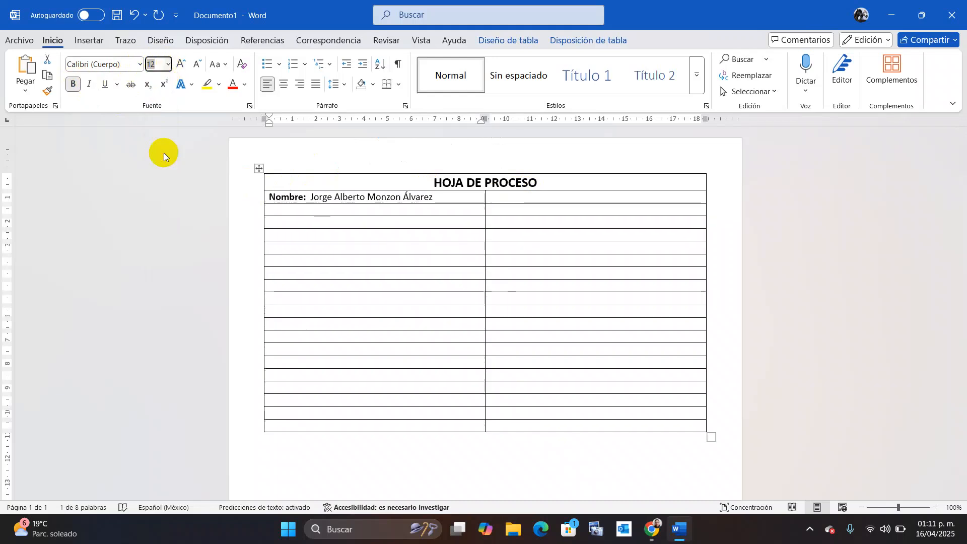
left_click(504, 198)
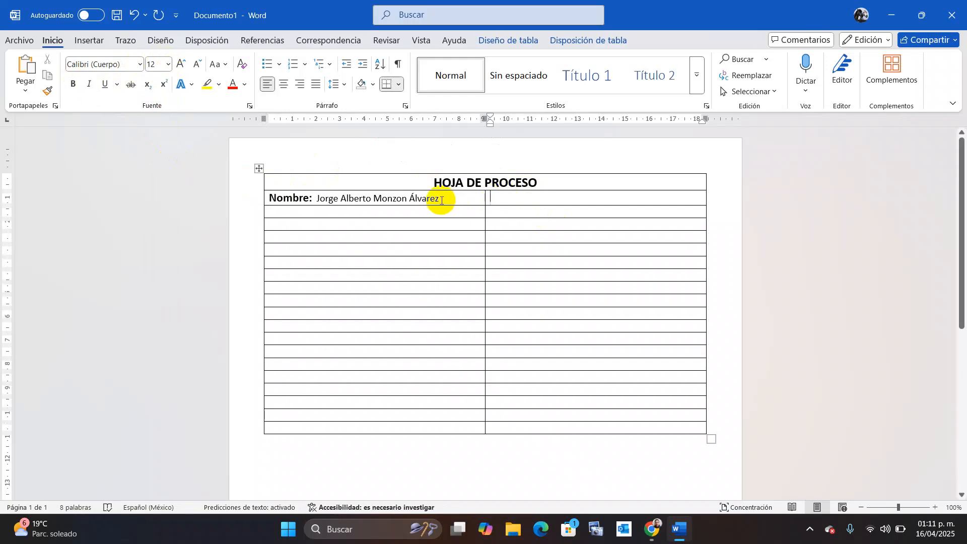
Check the name's font in the font list, leaving it unchanged as Calibri.
left_click_drag(441, 200, 341, 199)
left_click(141, 64)
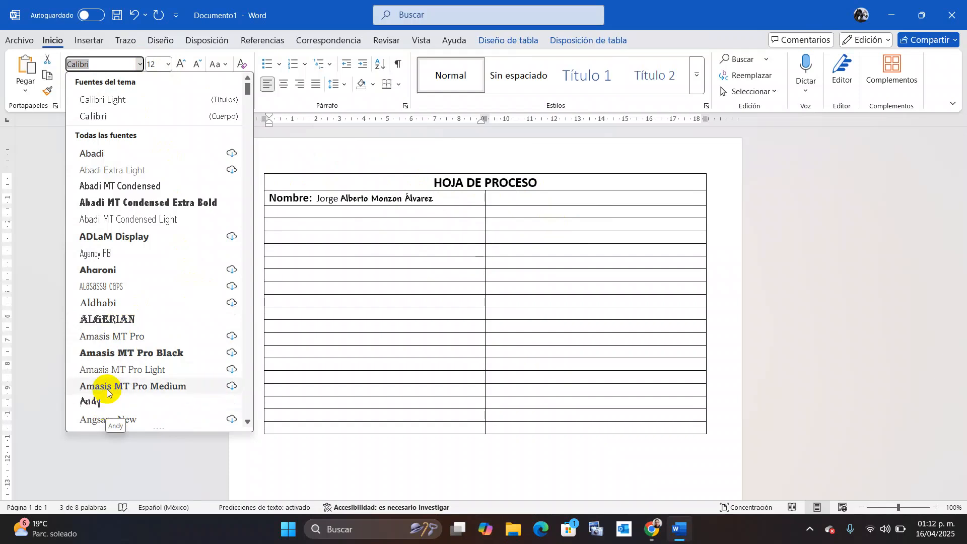
left_click_drag(246, 88, 246, 132)
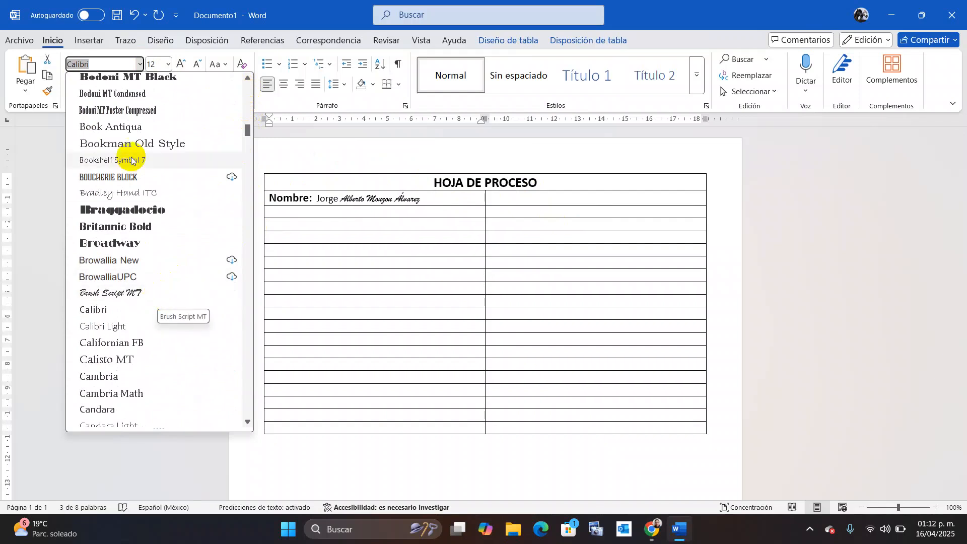
key("Escape")
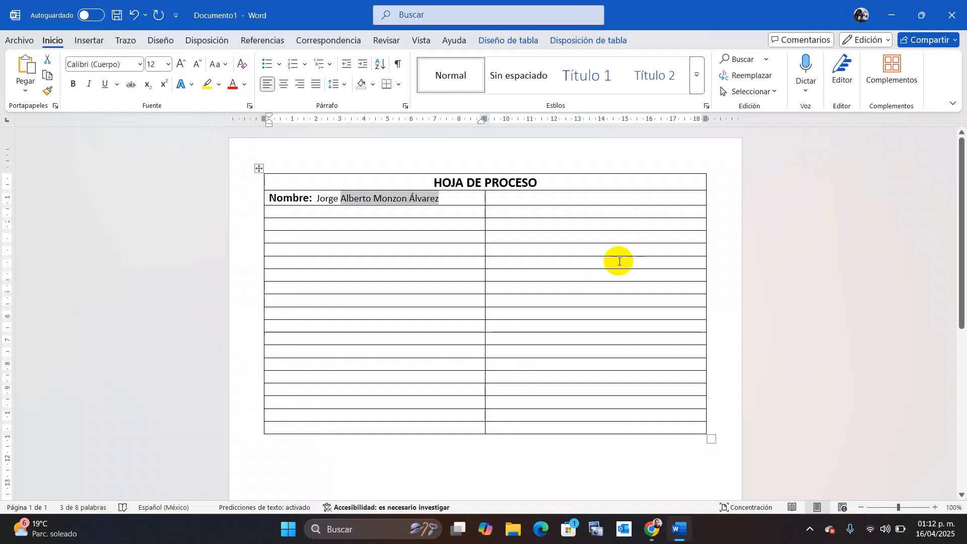
left_click(515, 200)
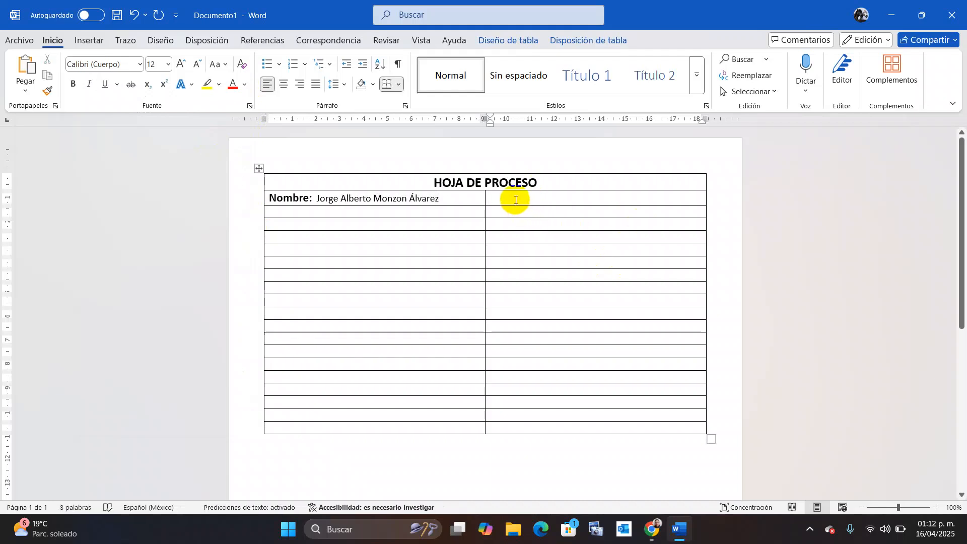
Enter 'Grado y Grupo: 1ºABC' in the cell beside the name.
type("Grado y Gru")
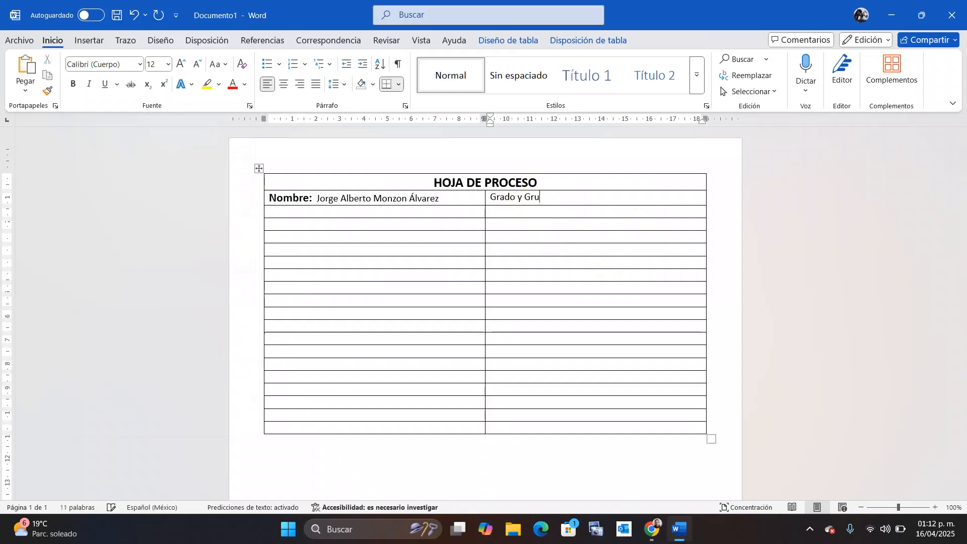
type("po:  1ª")
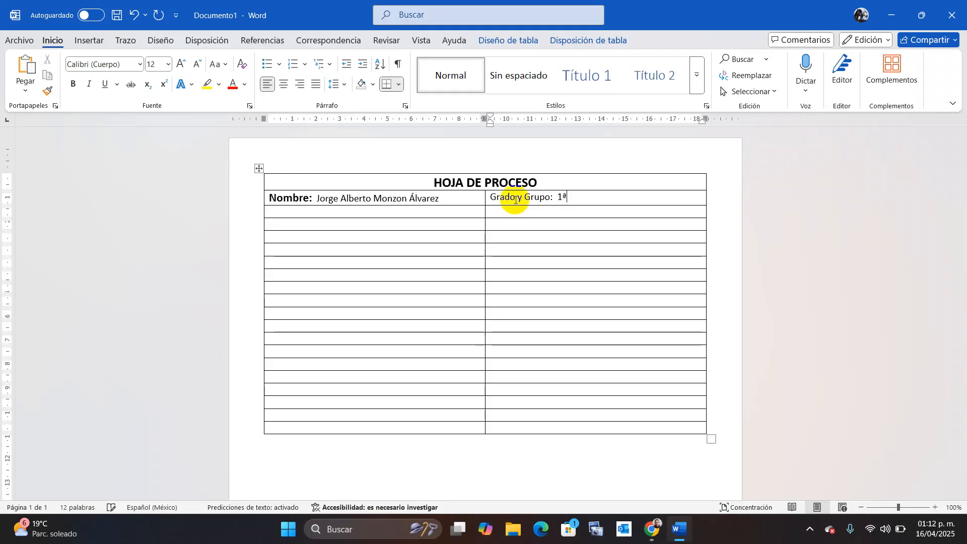
key("BackSpace")
type("ºABC")
left_click(433, 212)
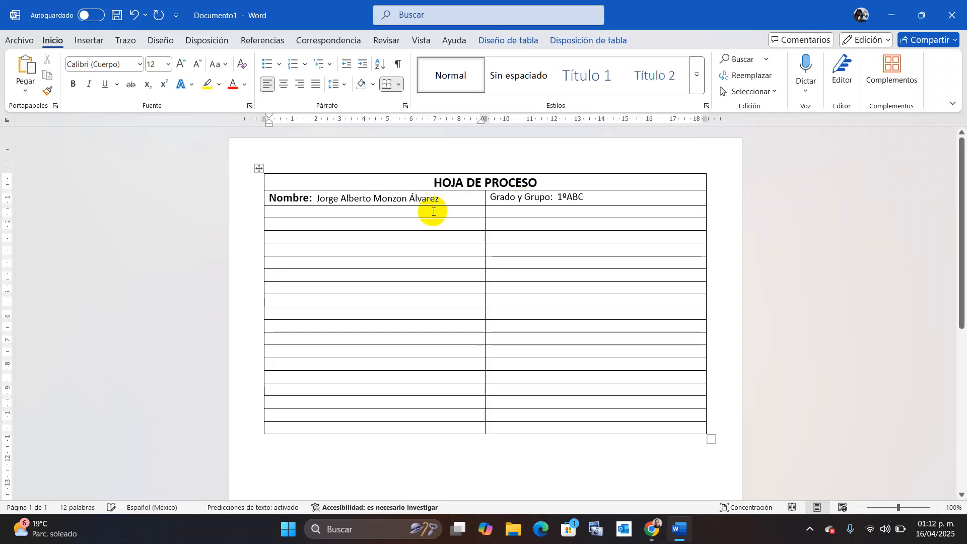
Fill the row with 'Nombre del proceso:' and 'Practica Nº 3, Fecha: 17/04/2025'.
type("Nom")
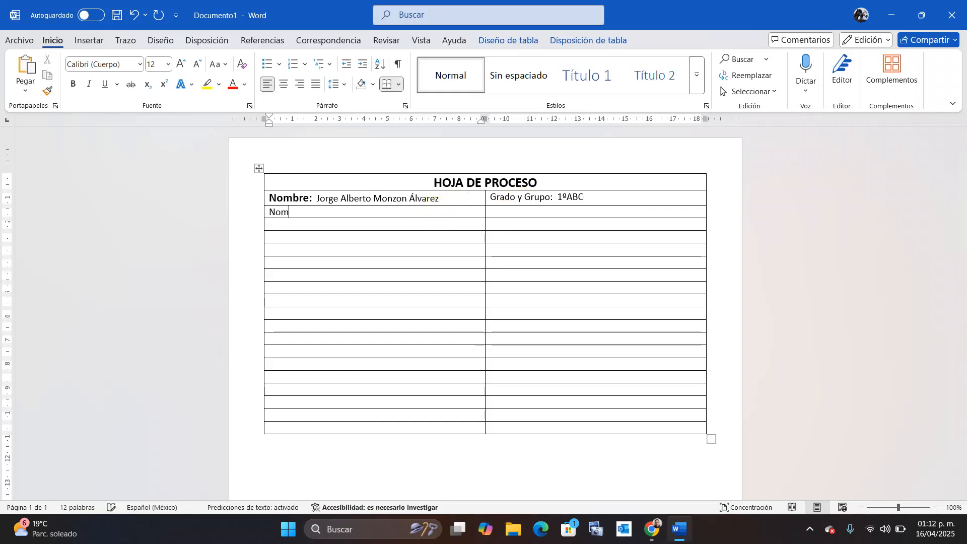
type("bre del proceso:")
left_click(510, 212)
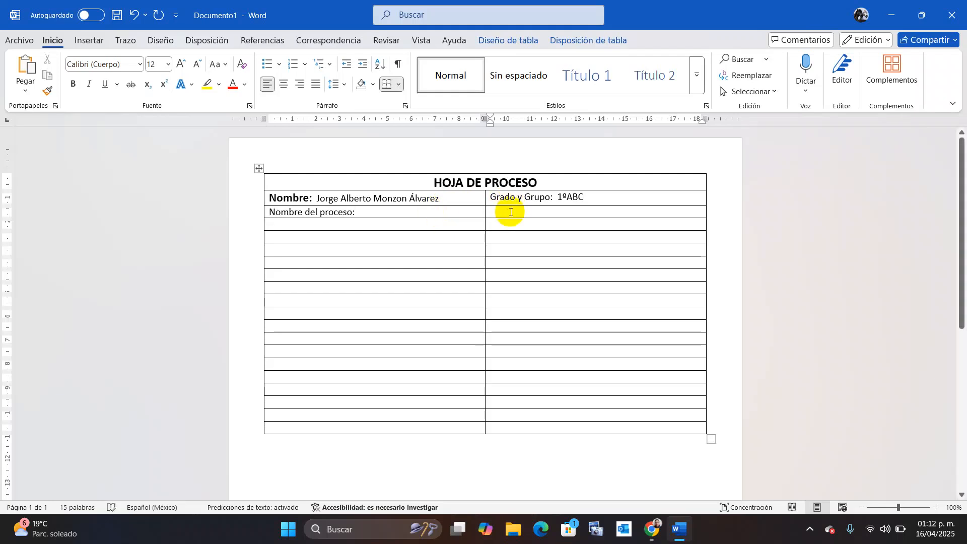
type("Practic")
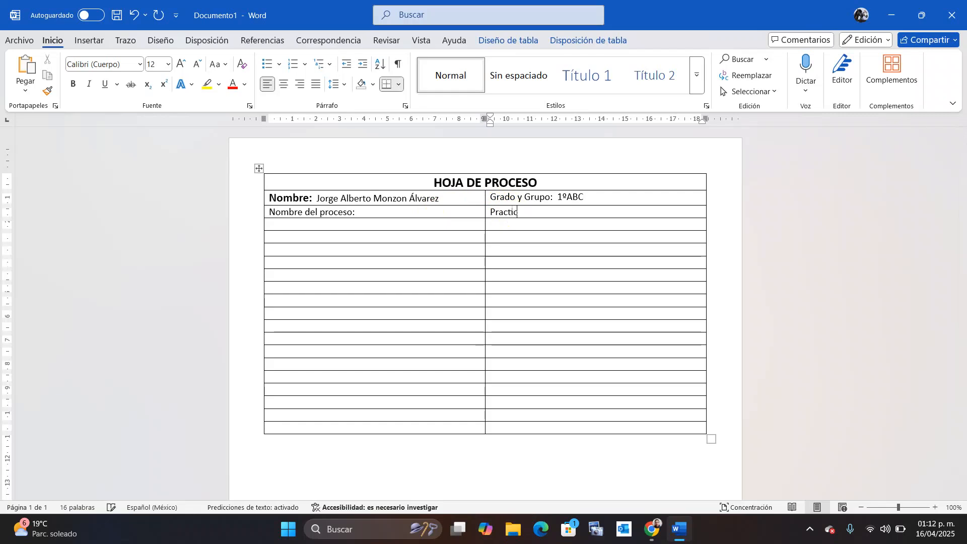
type("a Nº")
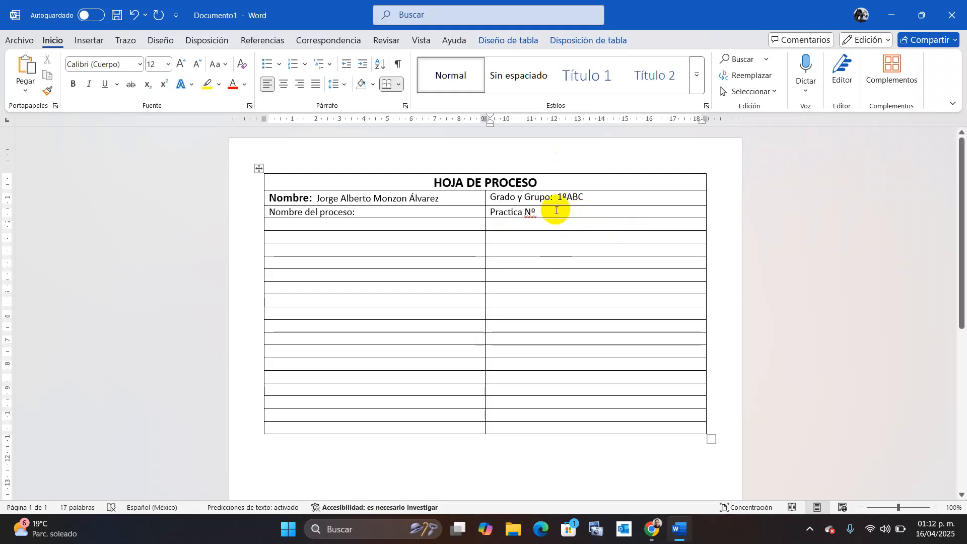
key("BackSpace")
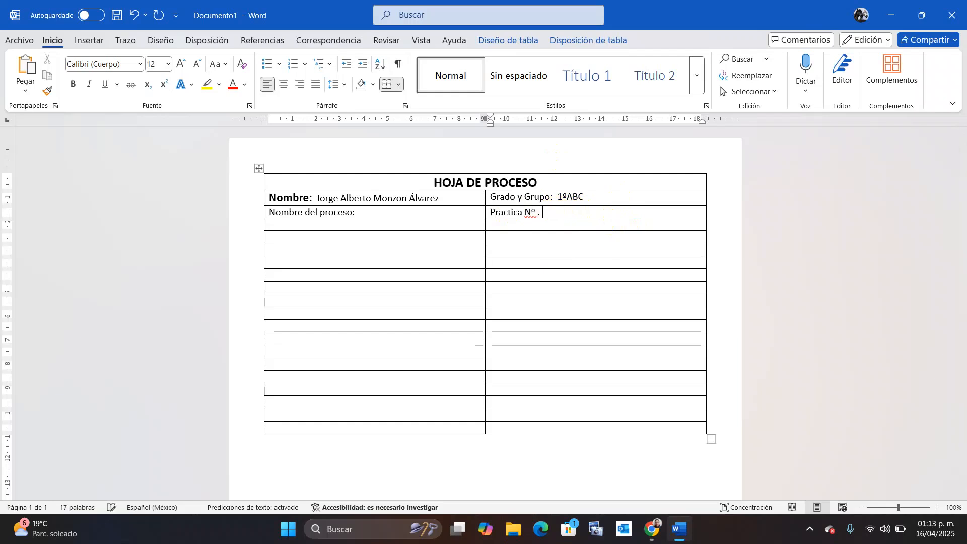
left_click(556, 210)
type("$")
key("BackSpace")
key("BackSpace")
type("3")
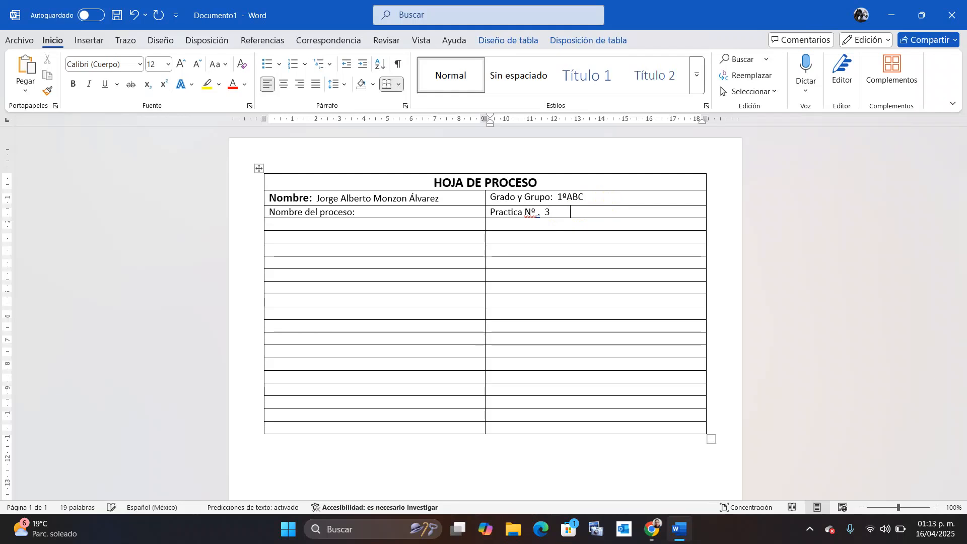
type("Fecha:")
type("1")
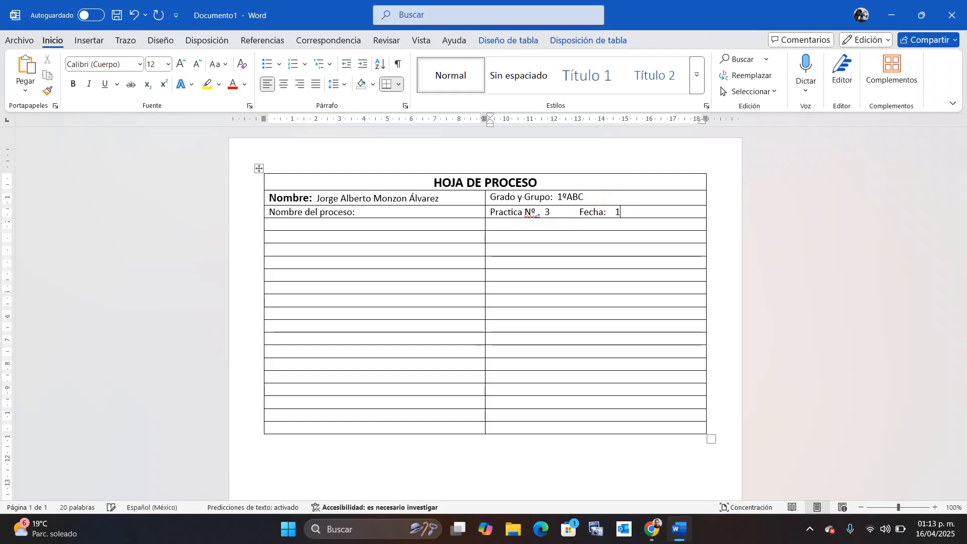
type("7")
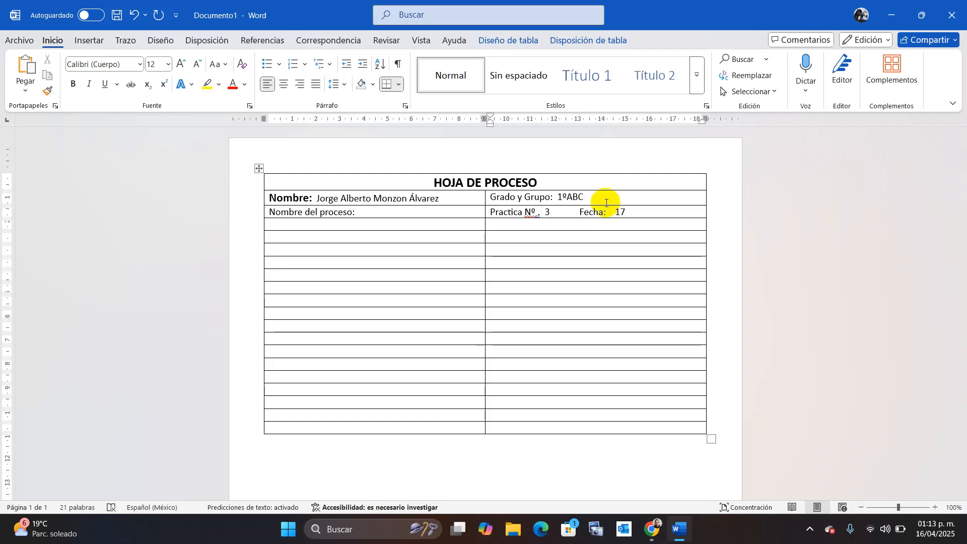
type("/04/")
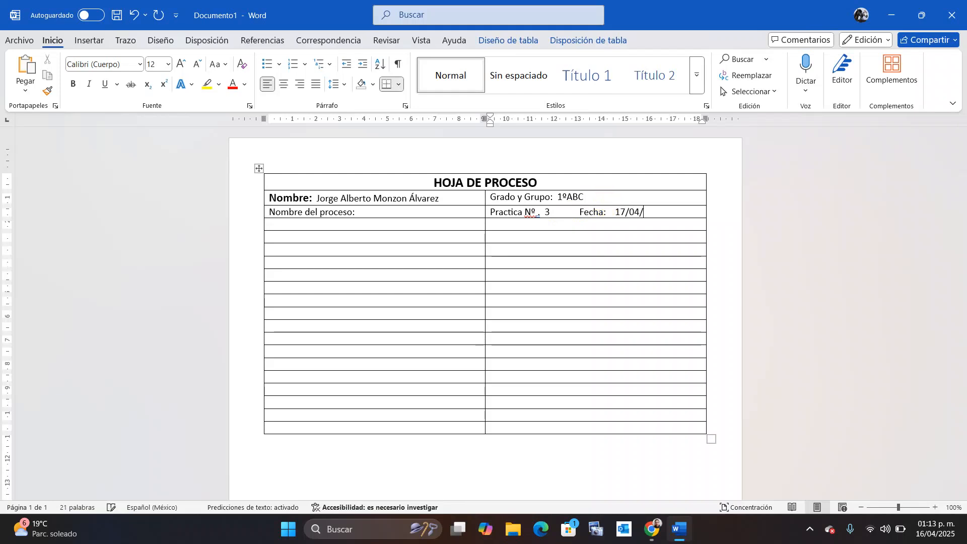
type("2025")
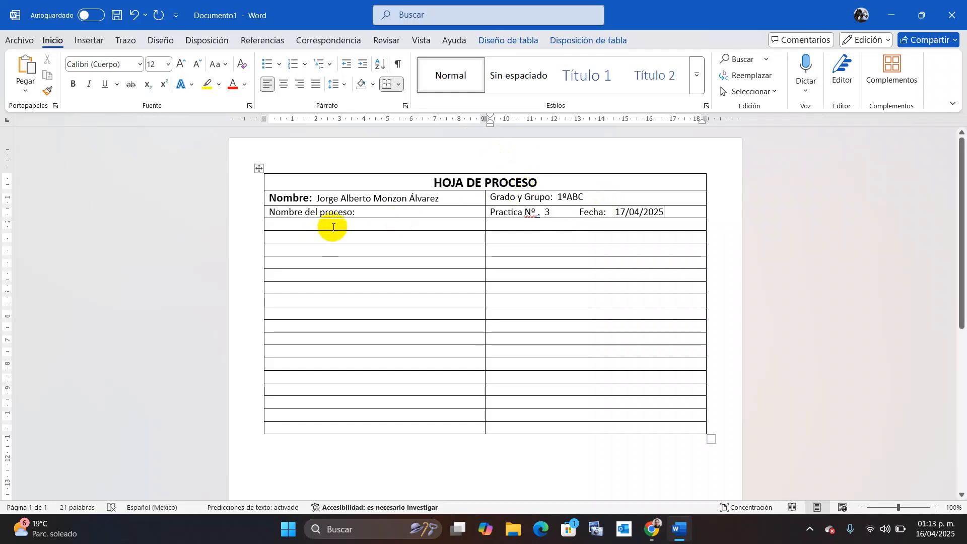
Make the NOMBRE DEL PROCESO: label bold and all capitals.
left_click(362, 214)
left_click_drag(362, 213, 254, 216)
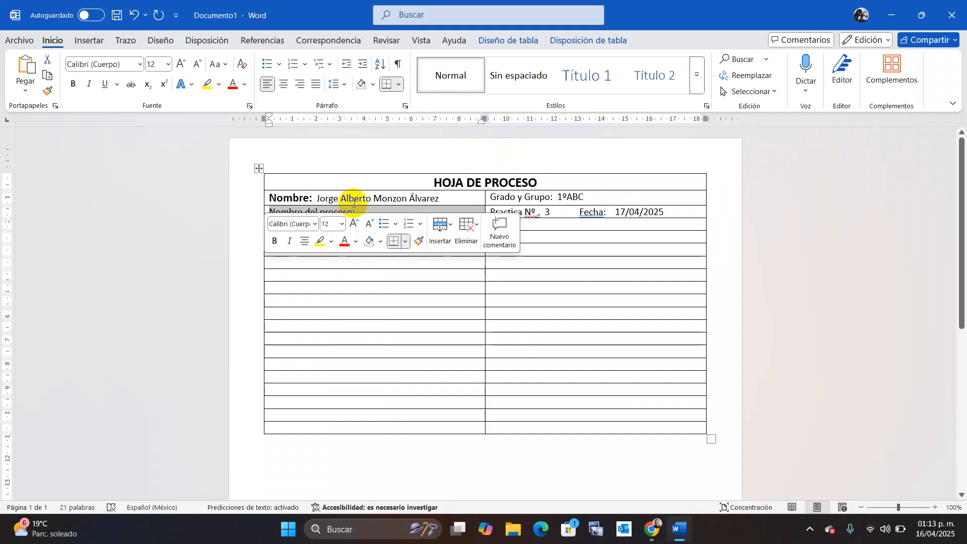
left_click_drag(362, 213, 275, 218)
key("ctrl+n")
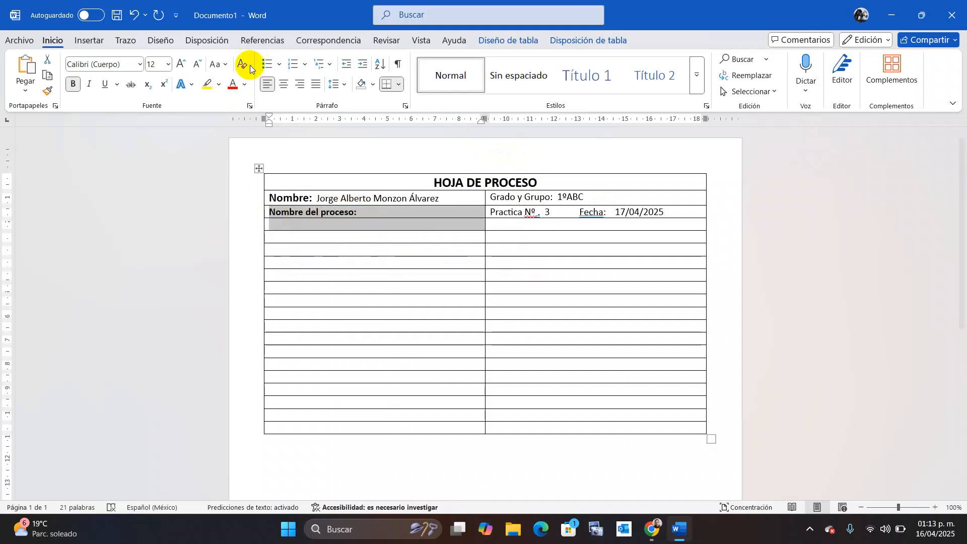
left_click(224, 65)
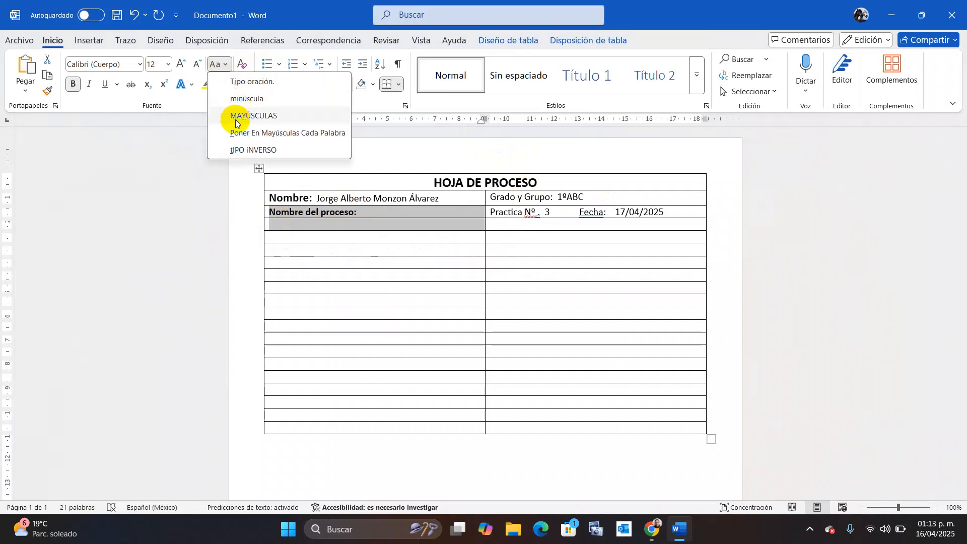
left_click(235, 117)
Capitalize the NOMBRE: and GRADO Y GRUPO: labels, bolding GRADO Y GRUPO:.
left_click_drag(314, 200, 261, 190)
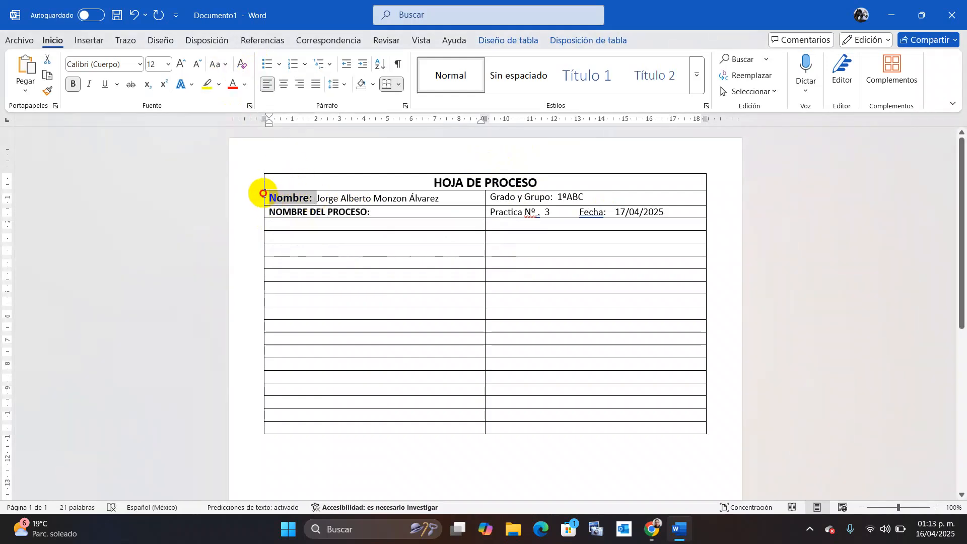
left_click(220, 64)
left_click(244, 116)
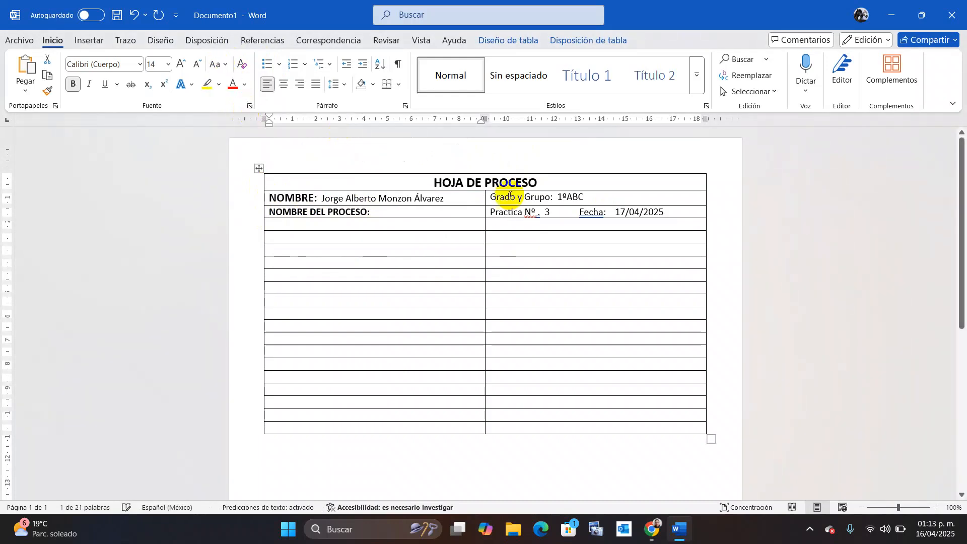
left_click_drag(554, 196, 501, 195)
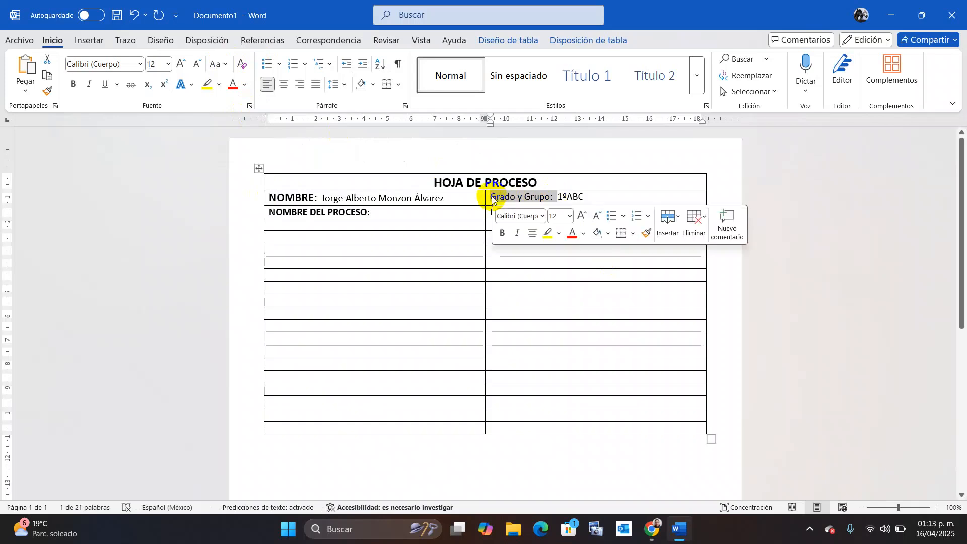
left_click(226, 64)
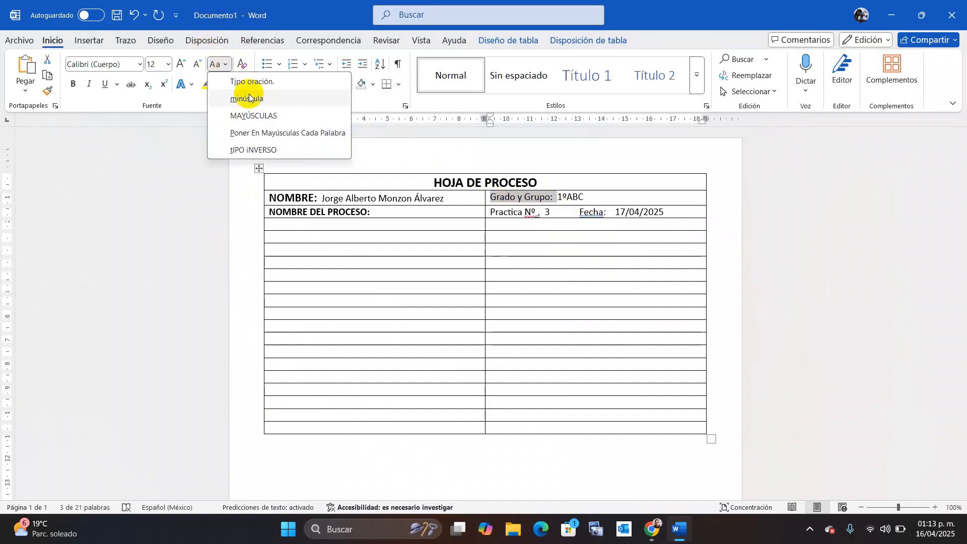
left_click(257, 114)
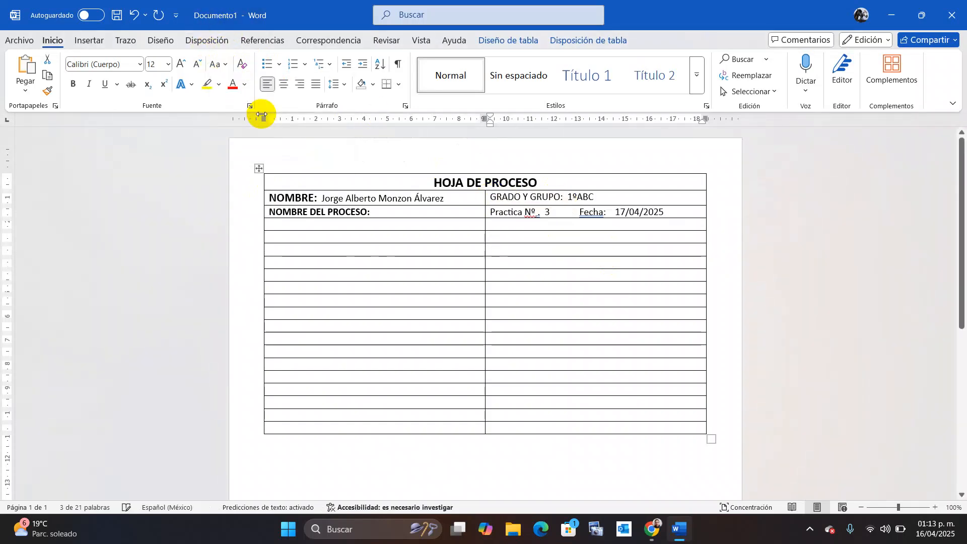
left_click(73, 84)
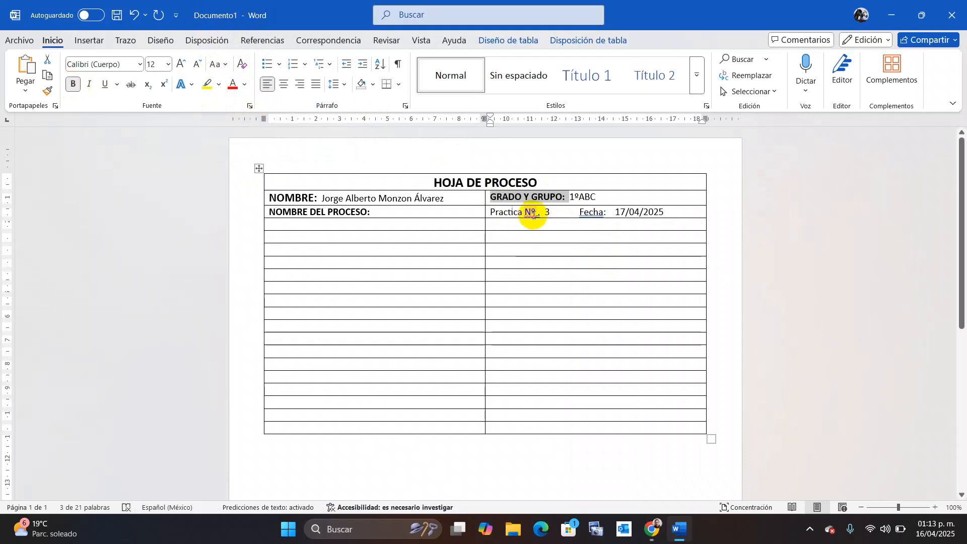
Capitalize the PRACTICA Nº and FECHA: labels, and bold FECHA:.
left_click_drag(537, 212, 493, 212)
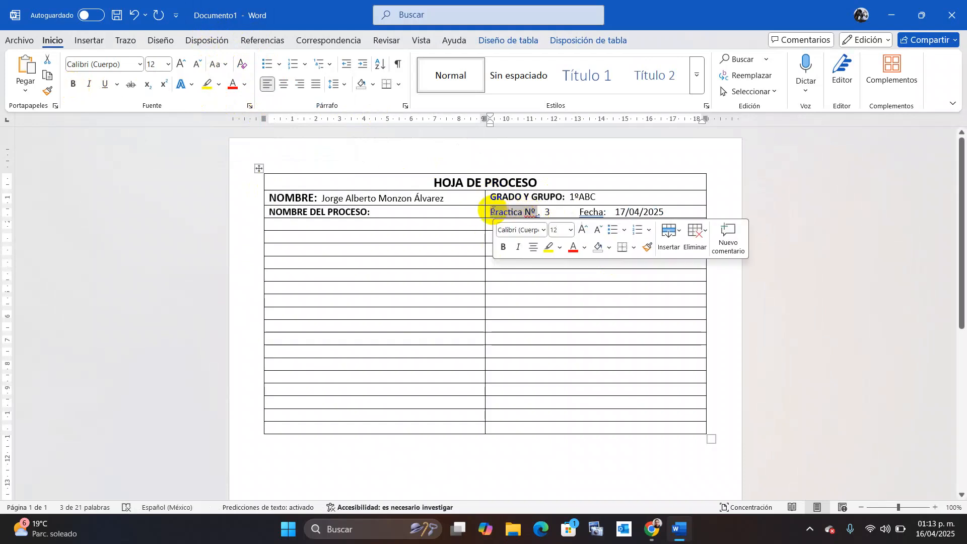
left_click(215, 64)
left_click(248, 114)
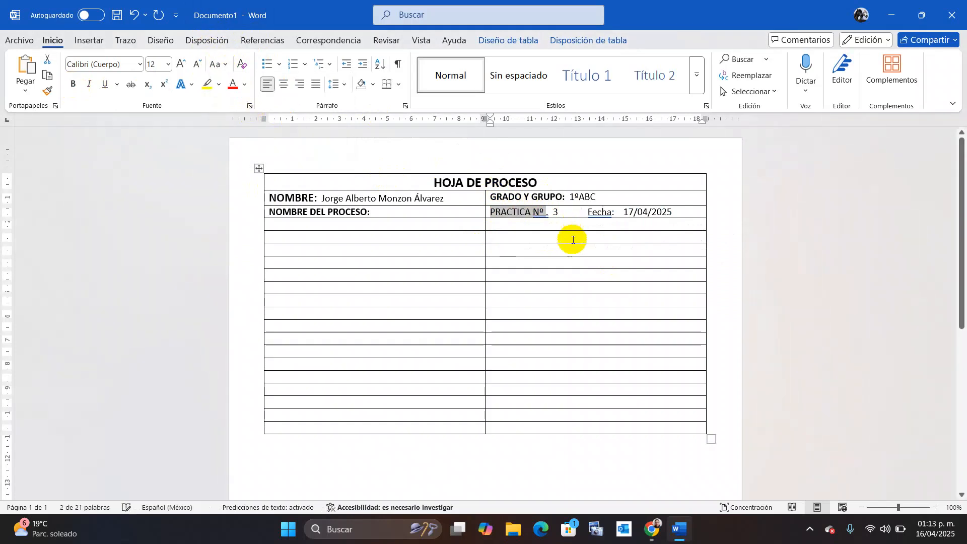
left_click_drag(619, 209, 599, 218)
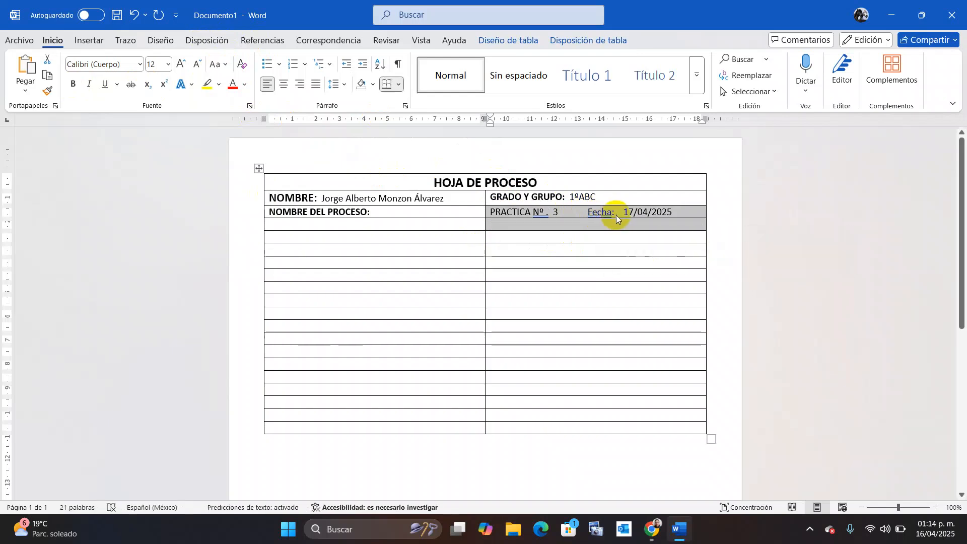
left_click(610, 213)
left_click_drag(609, 214, 593, 216)
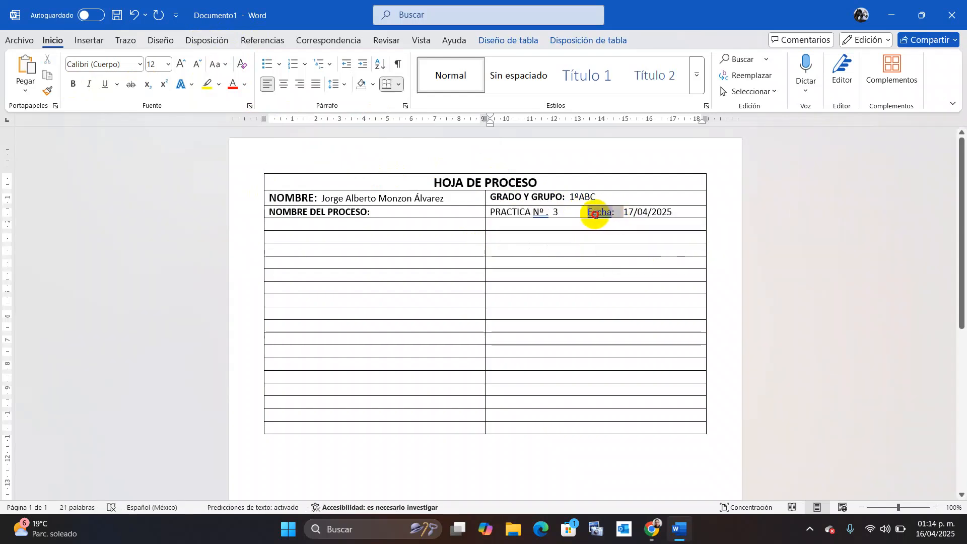
left_click(225, 65)
left_click(251, 114)
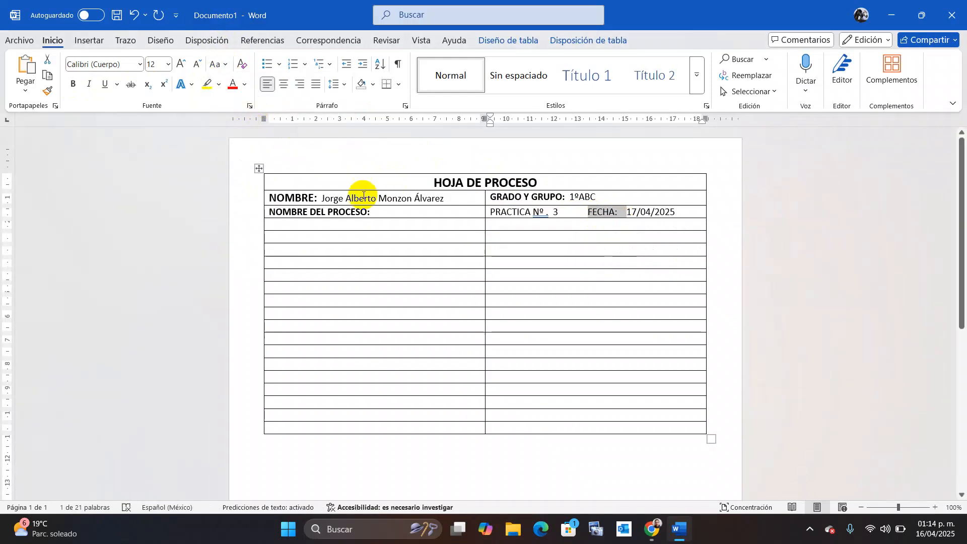
left_click(73, 84)
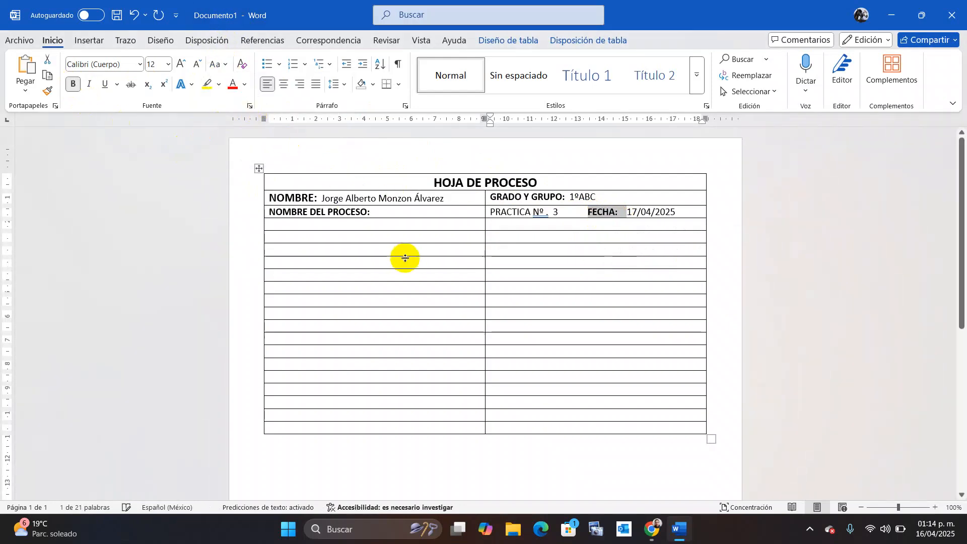
Remove the period after Nº so PRACTICA Nº 3 and FECHA are neatly spaced.
left_click_drag(539, 212, 500, 209)
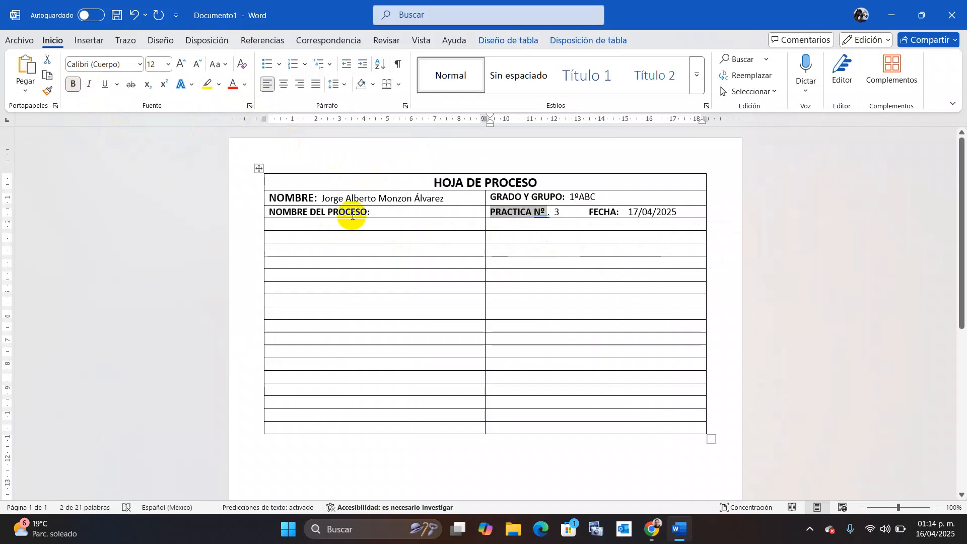
left_click(434, 276)
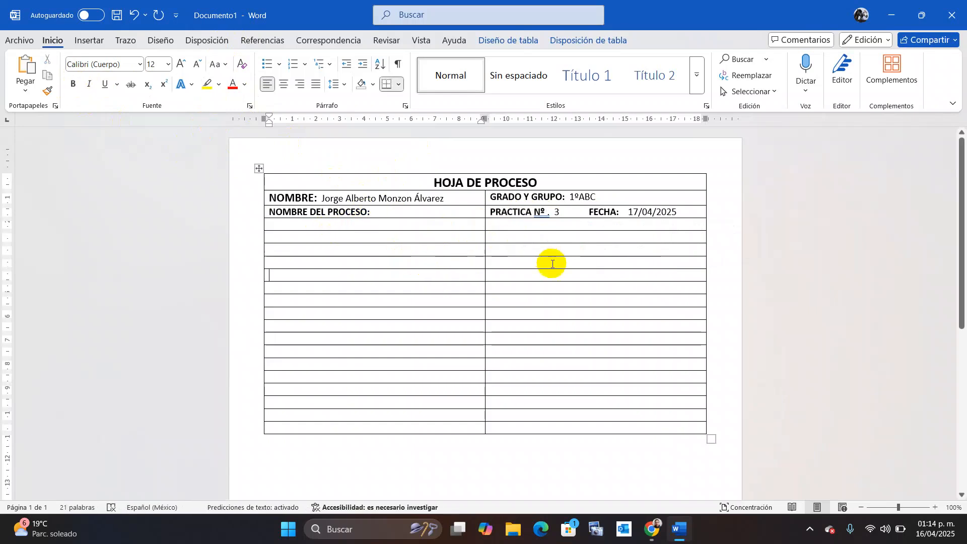
double_click(547, 214)
left_click(548, 214)
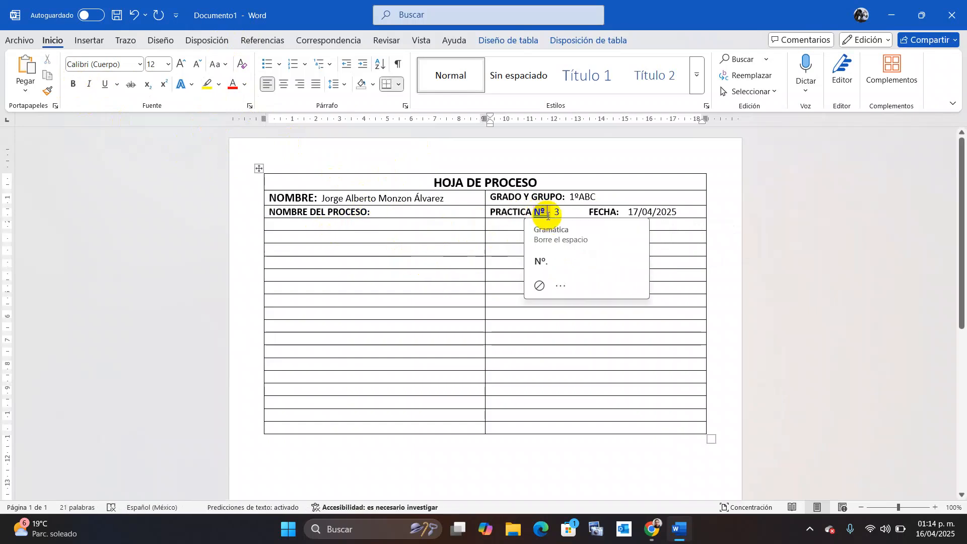
left_click(541, 261)
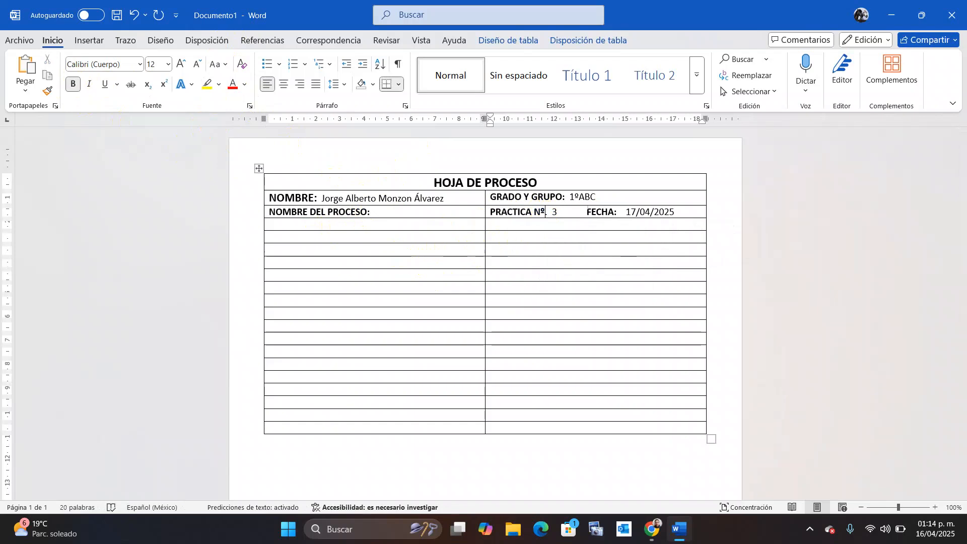
key("Delete")
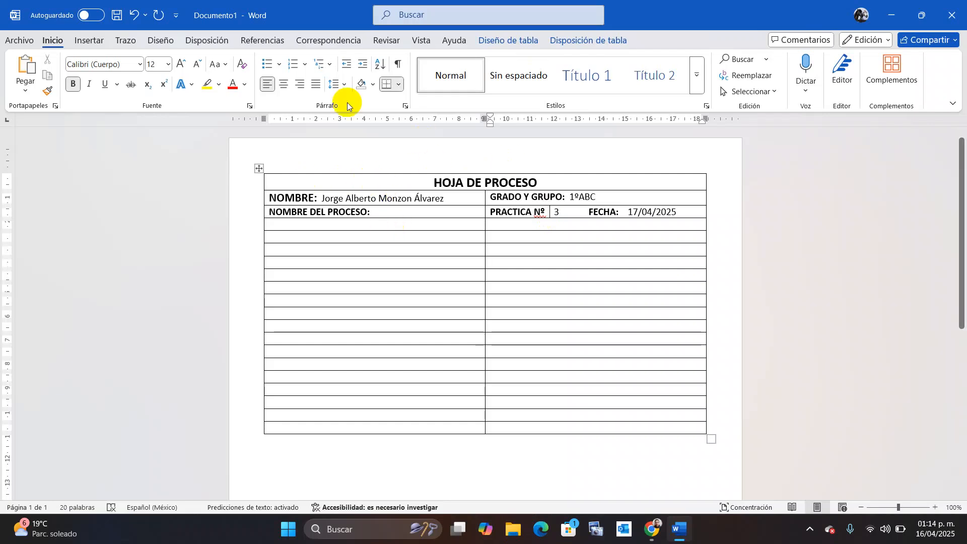
Turn on Dibujar tabla from the Bordes list on the Diseño de tabla tab.
left_click(419, 224)
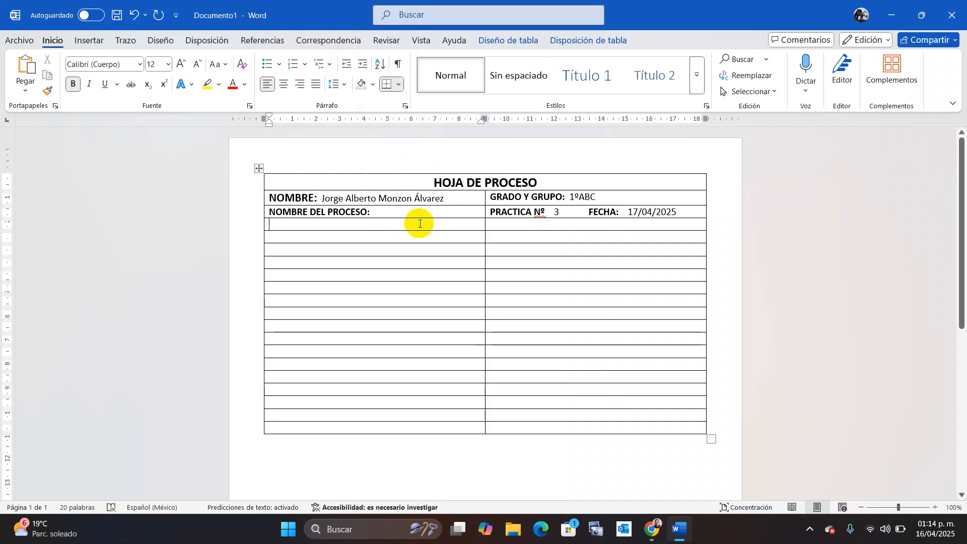
left_click(523, 43)
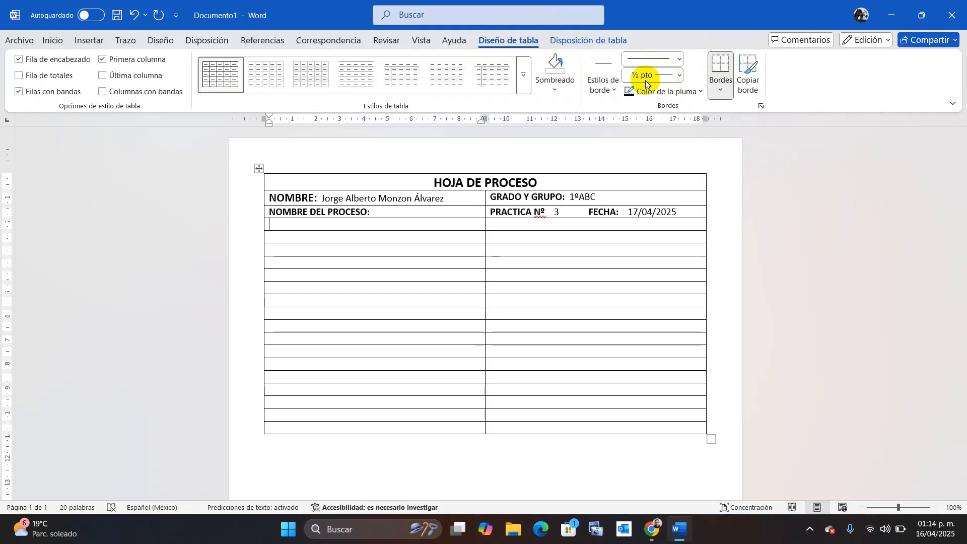
left_click(721, 90)
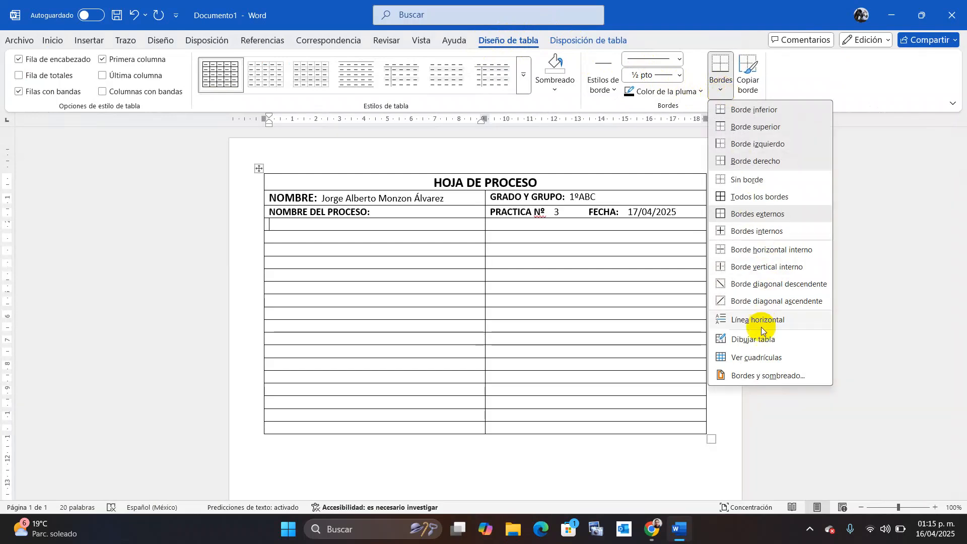
left_click(750, 345)
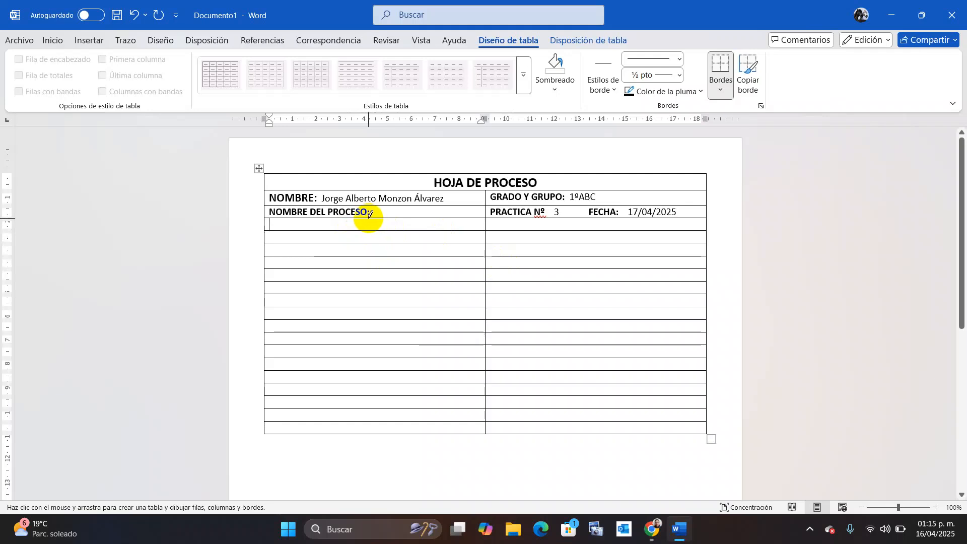
Draw vertical dividers in the left and right columns beneath NOMBRE DEL PROCESO.
left_click_drag(371, 230, 371, 237)
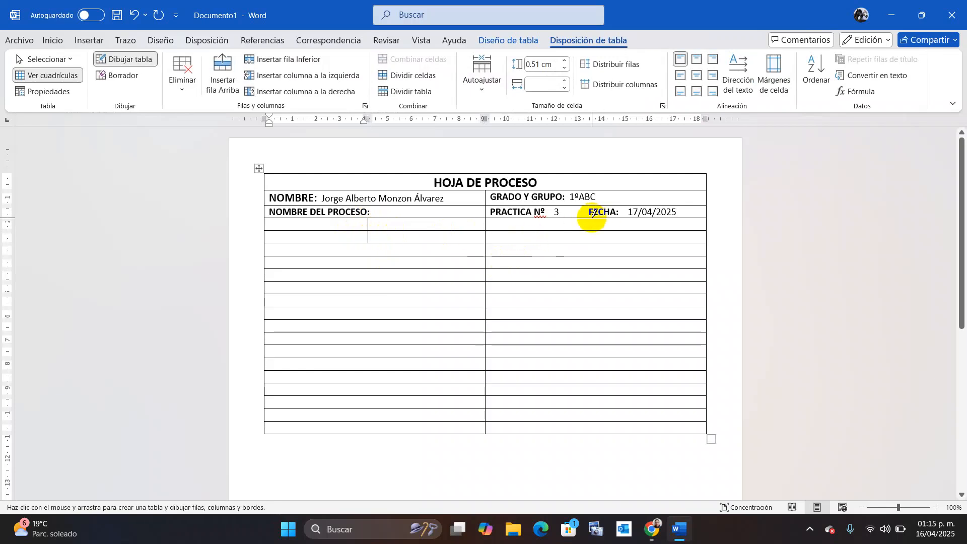
left_click_drag(593, 220, 593, 243)
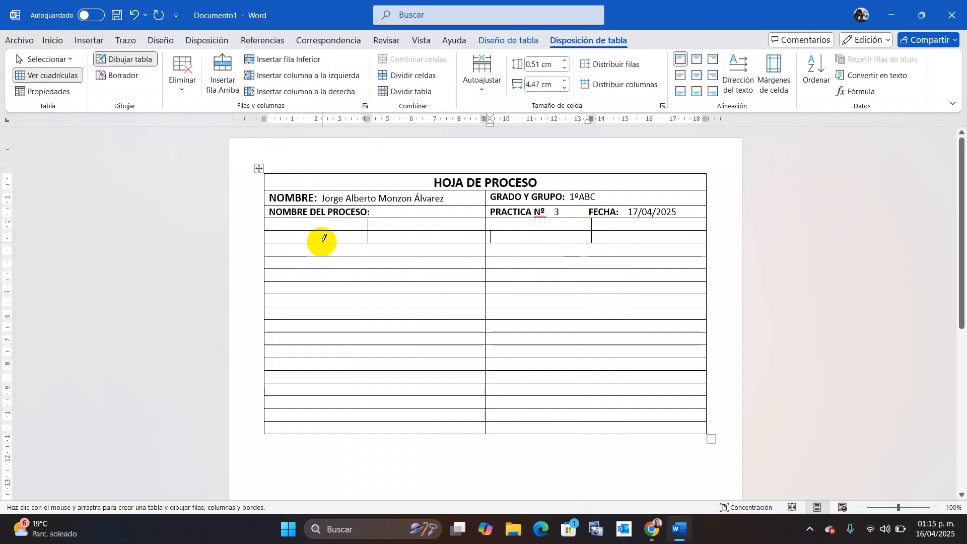
Head the left pair of new cells MATERIALES and COSTO.
key("Escape")
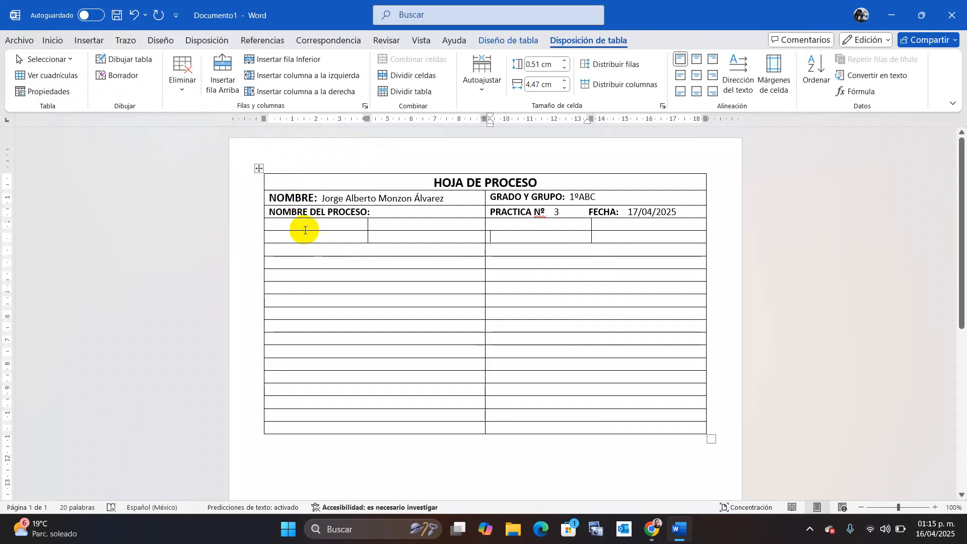
left_click(302, 229)
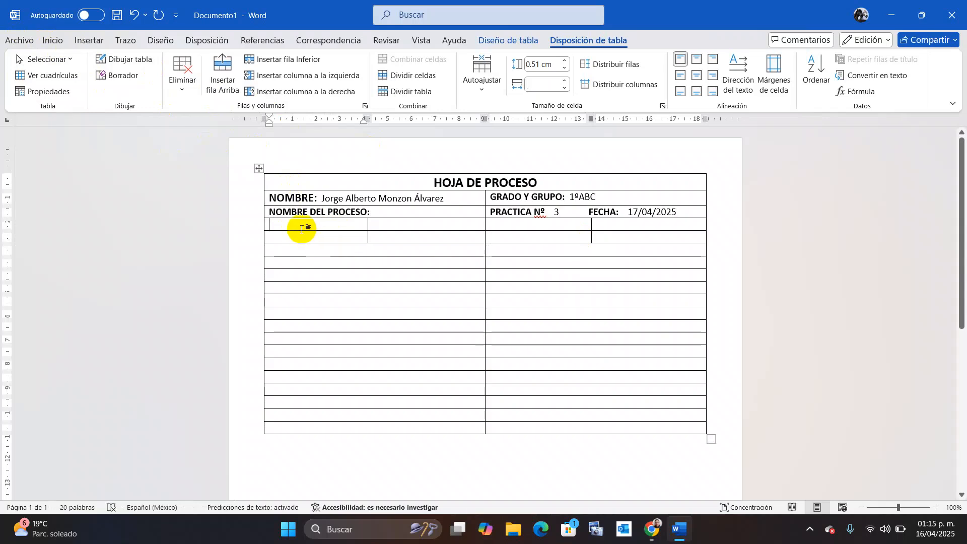
type("MAT")
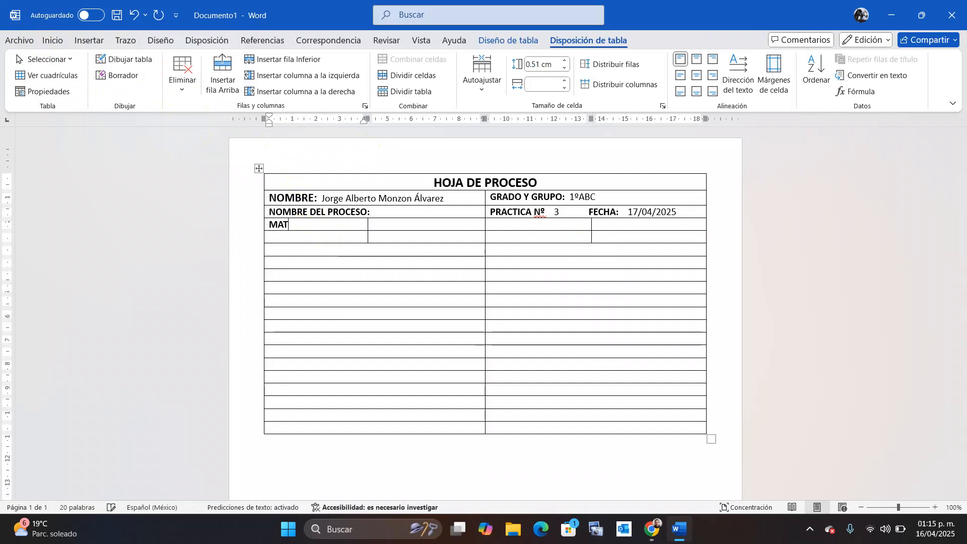
type("ERIALES")
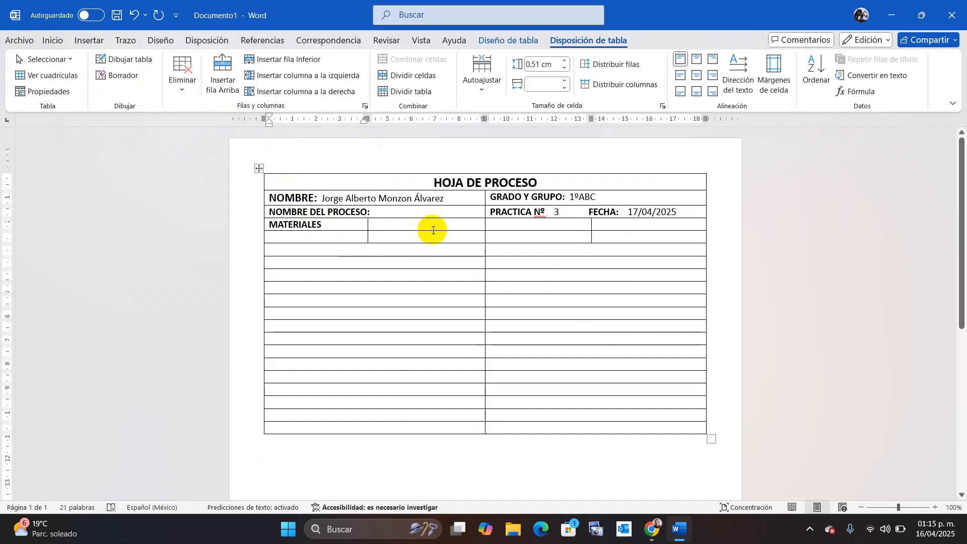
left_click(436, 225)
type("COSTO")
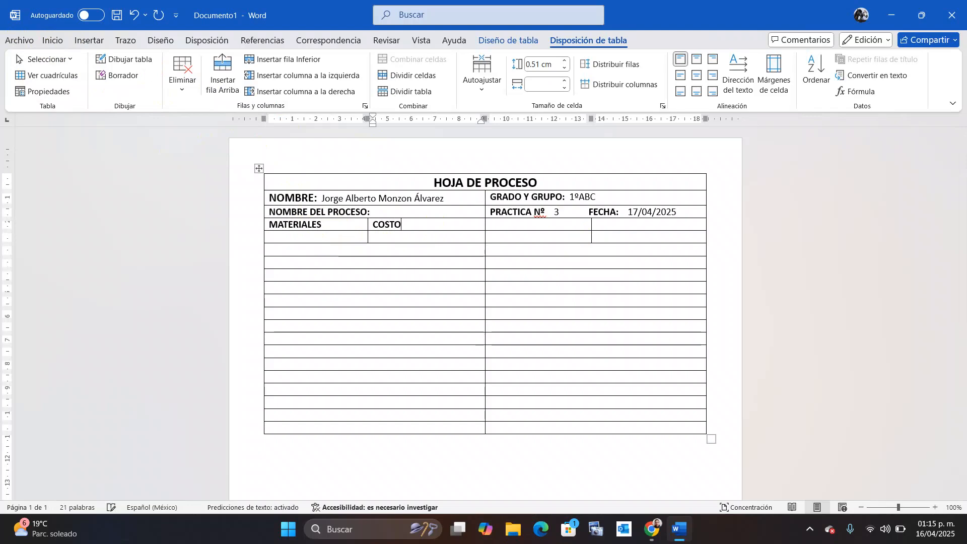
Head the right cells HERRAMIENTA and COSTO, and make the heading row slightly taller.
left_click(559, 224)
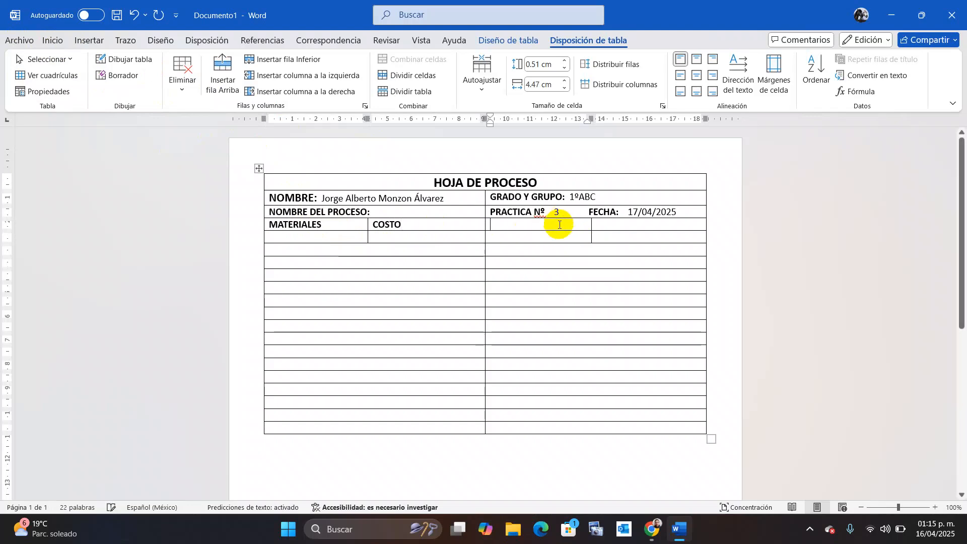
type("HERRAMI")
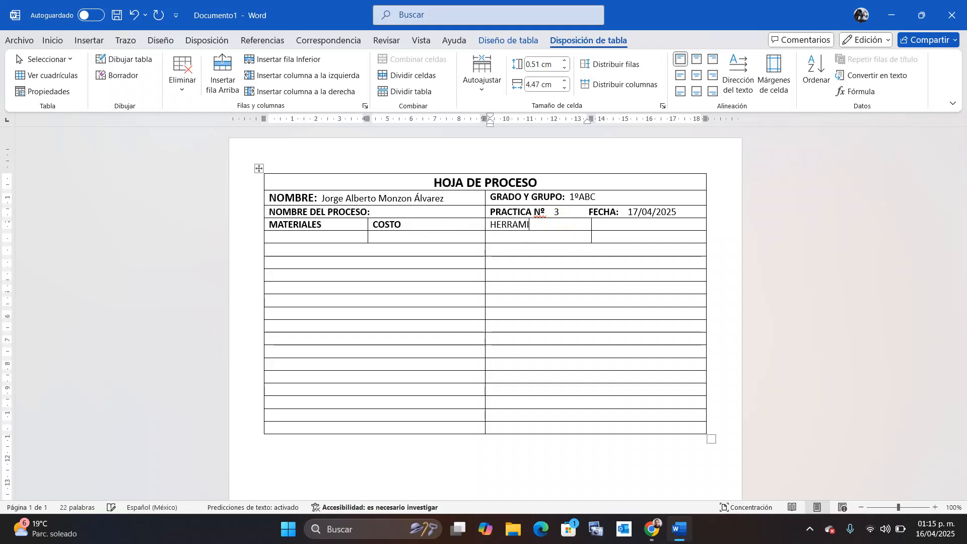
type("NETA")
key("BackSpace")
key("BackSpace")
key("BackSpace")
key("BackSpace")
type("ENTA")
left_click(667, 224)
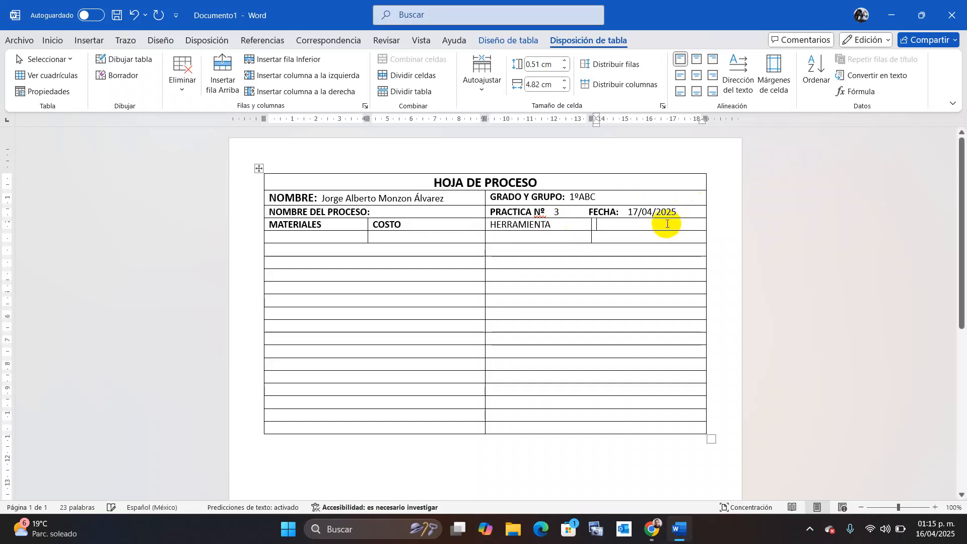
type("COSTO")
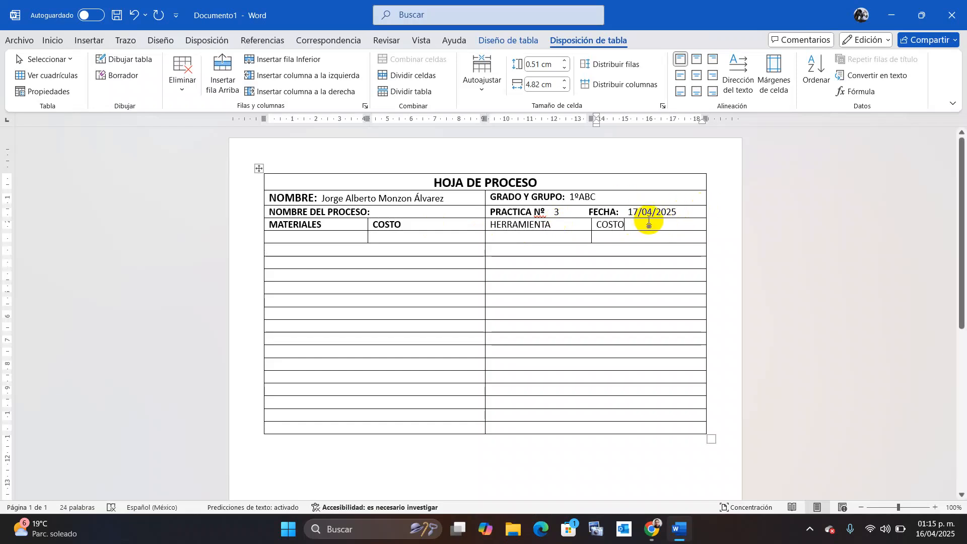
left_click_drag(497, 218, 412, 222)
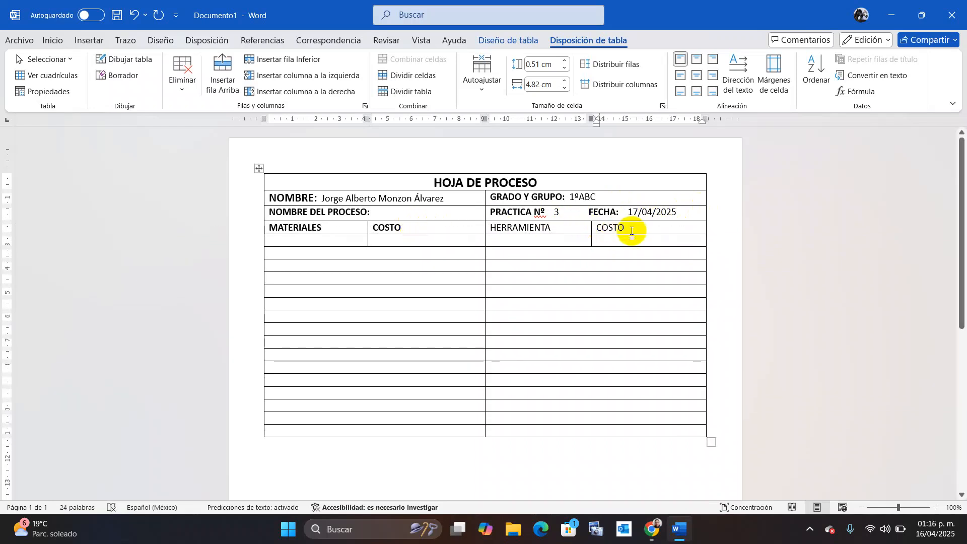
left_click_drag(630, 233, 334, 231)
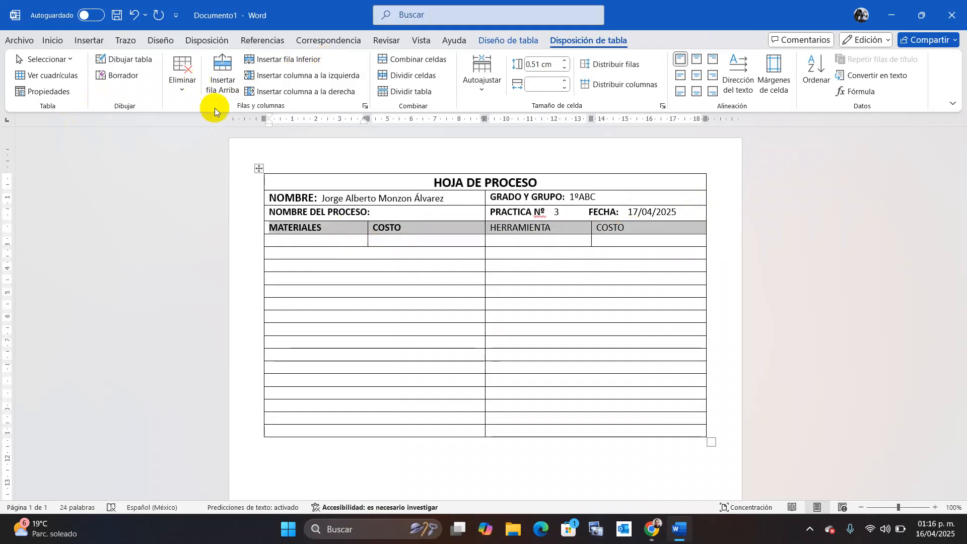
Bold the four column headings and shrink both COSTO columns to widen MATERIALES and HERRAMIENTA.
key("ctrl+n")
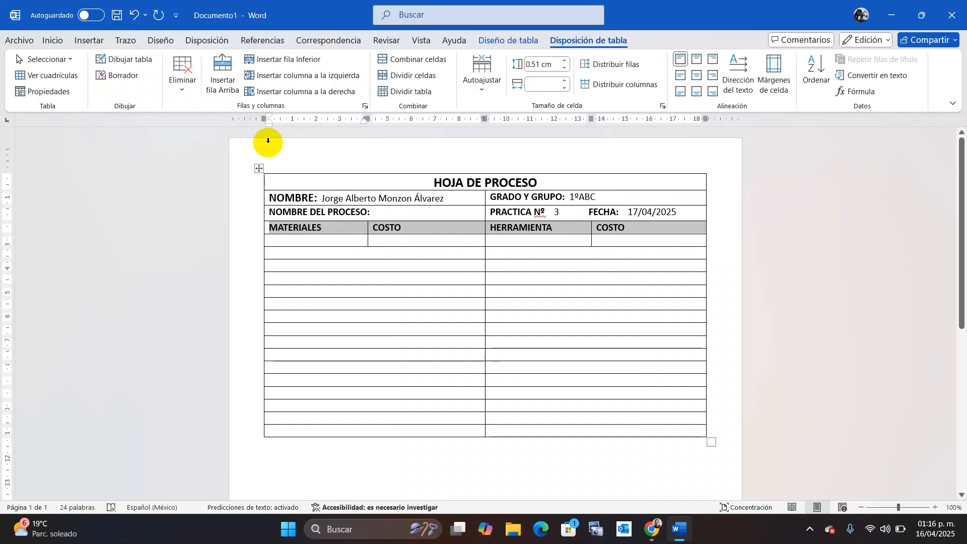
left_click(644, 278)
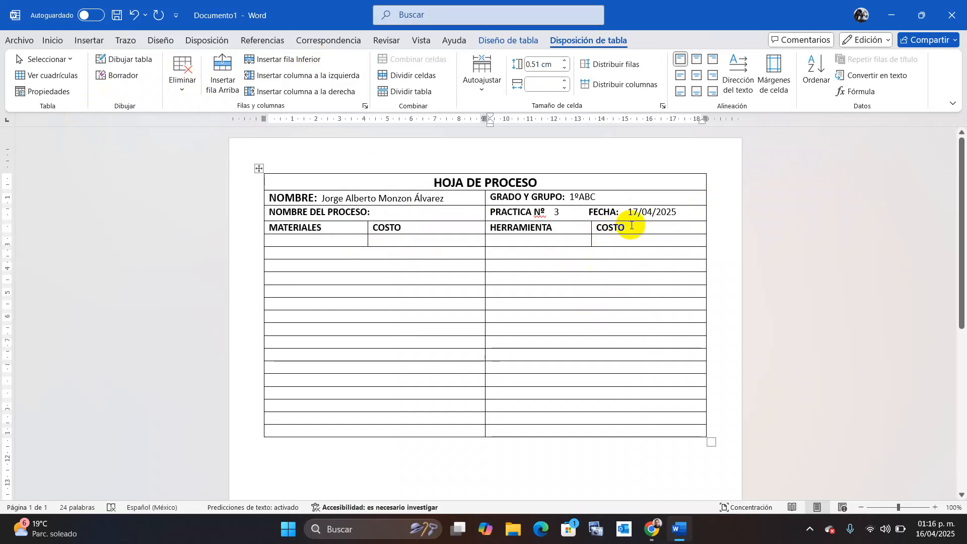
left_click_drag(631, 225, 631, 239)
left_click(592, 241)
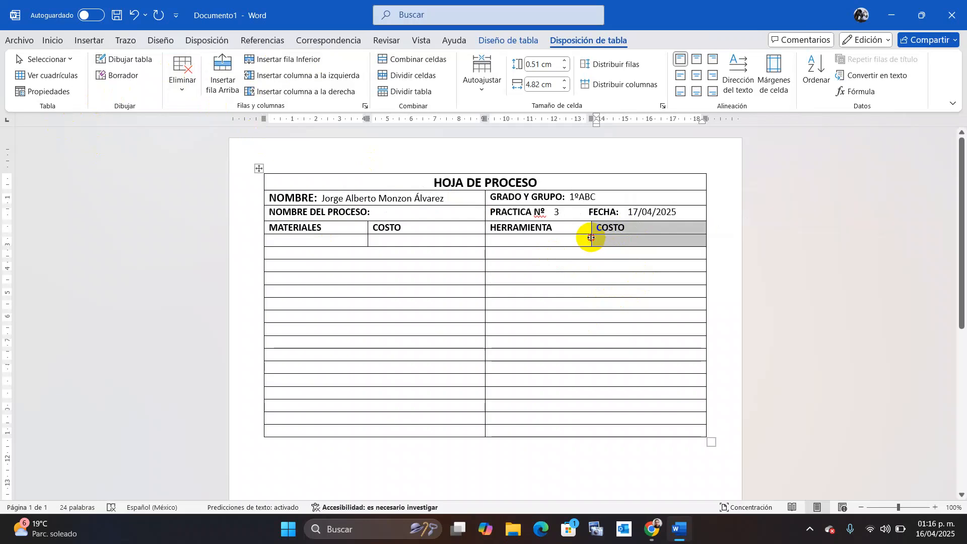
left_click_drag(591, 237, 651, 238)
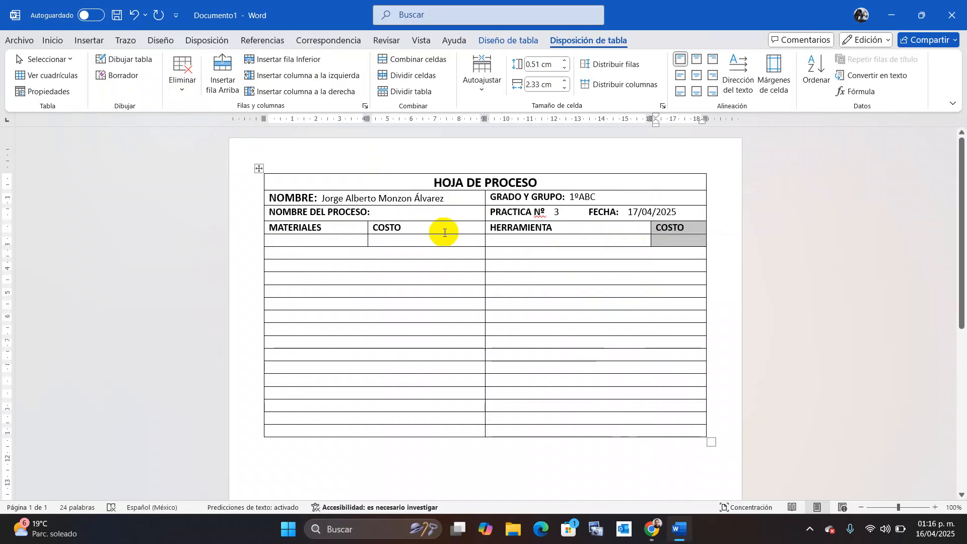
left_click_drag(391, 243, 437, 230)
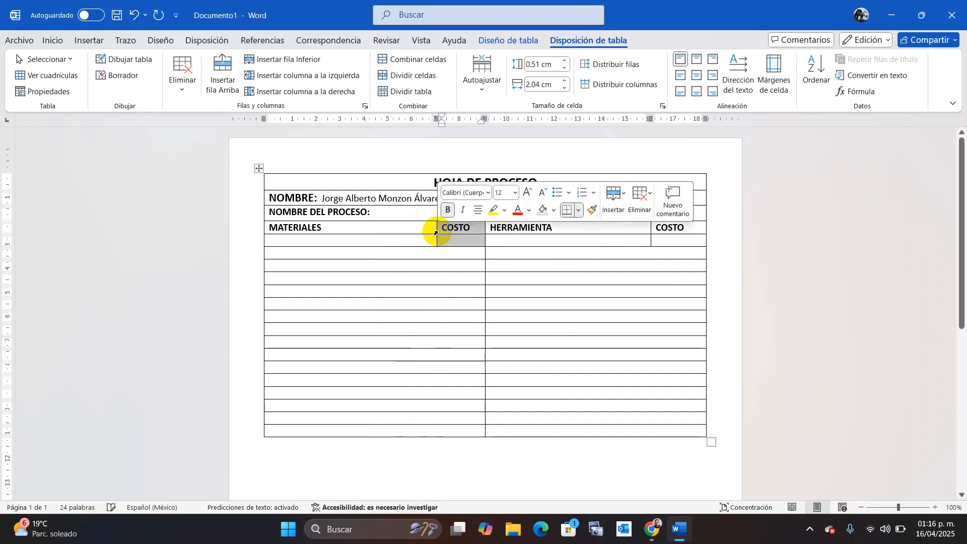
left_click(534, 240)
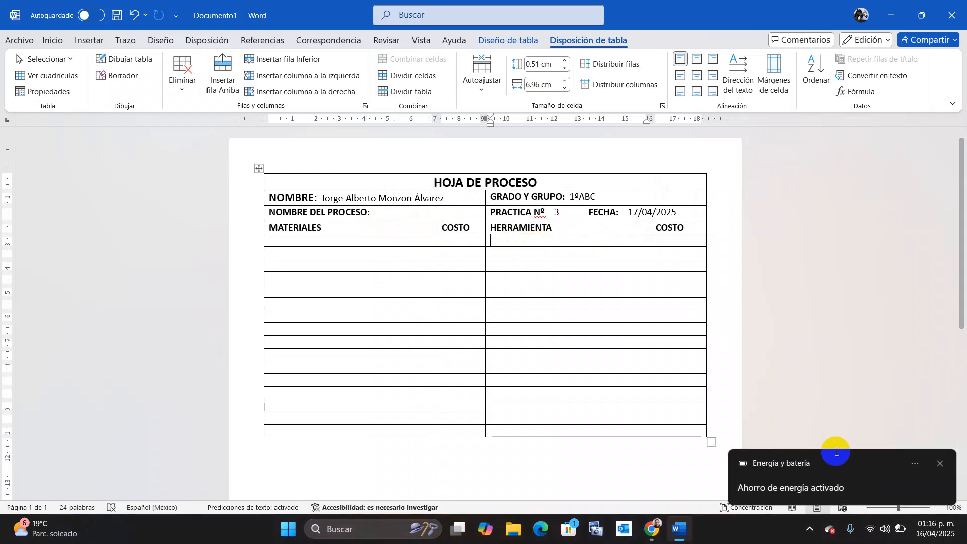
left_click(937, 463)
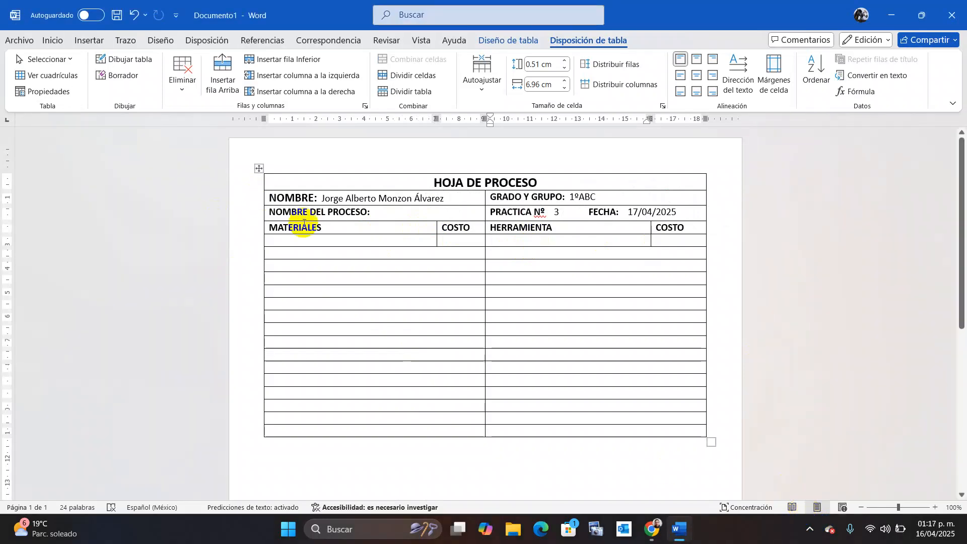
left_click(336, 242)
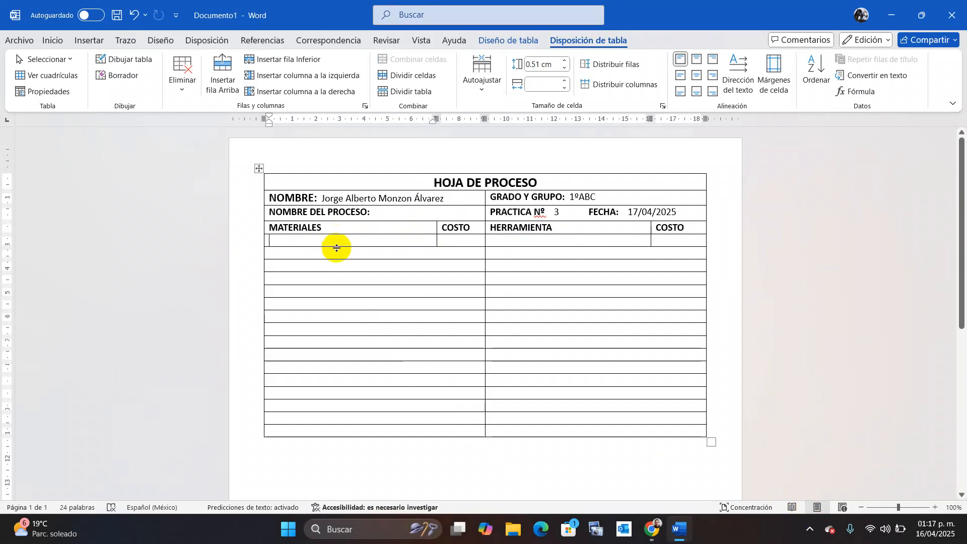
Make the first materials row much taller and merge the grey row below into one cell.
left_click_drag(336, 248, 333, 327)
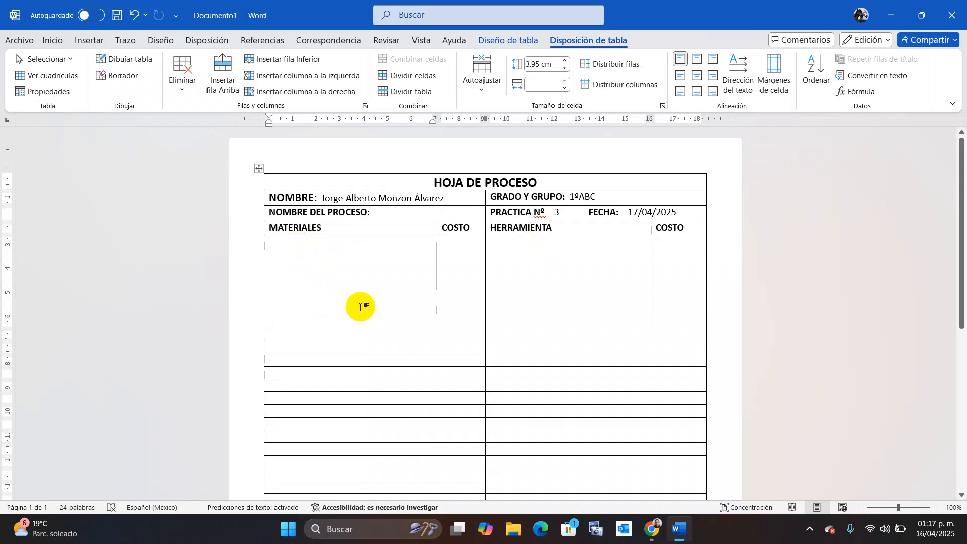
left_click(483, 334)
double_click(481, 334)
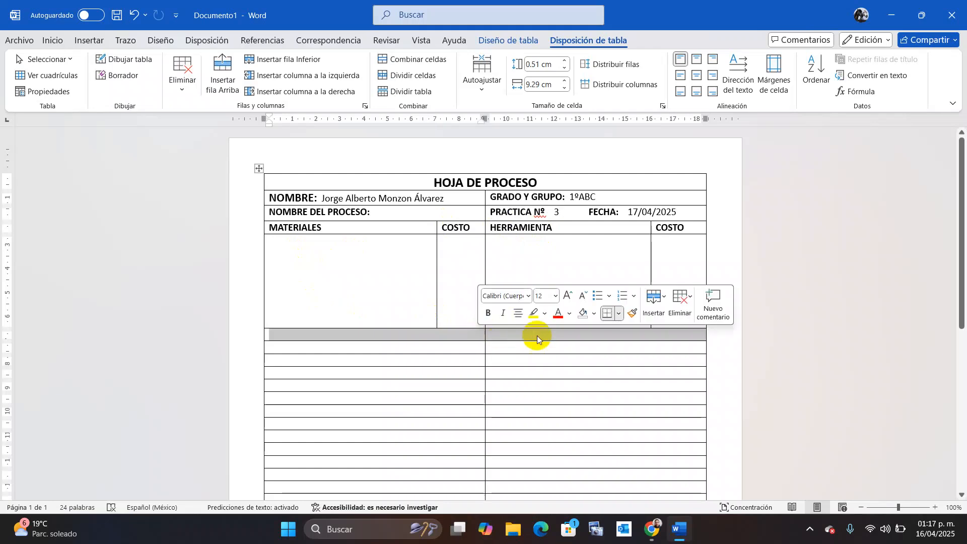
left_click(664, 299)
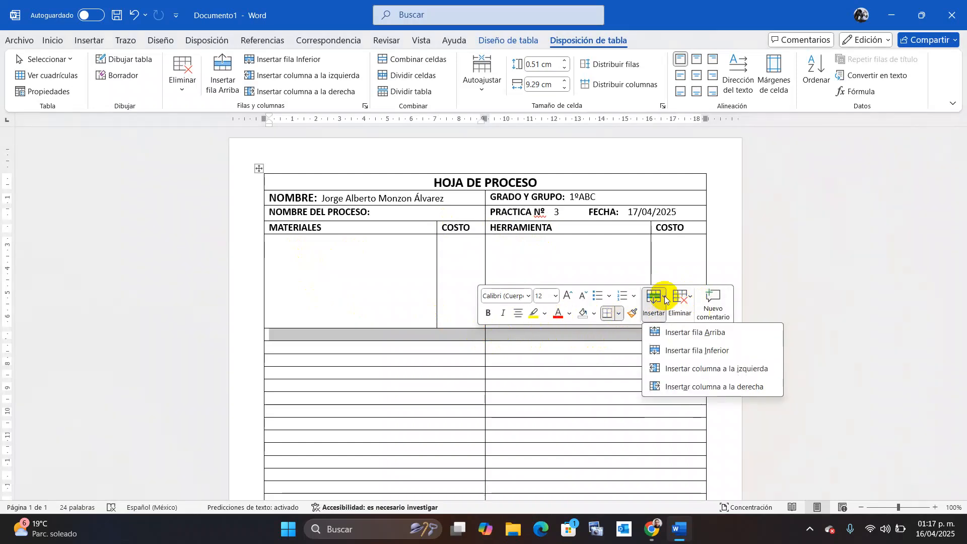
left_click(664, 298)
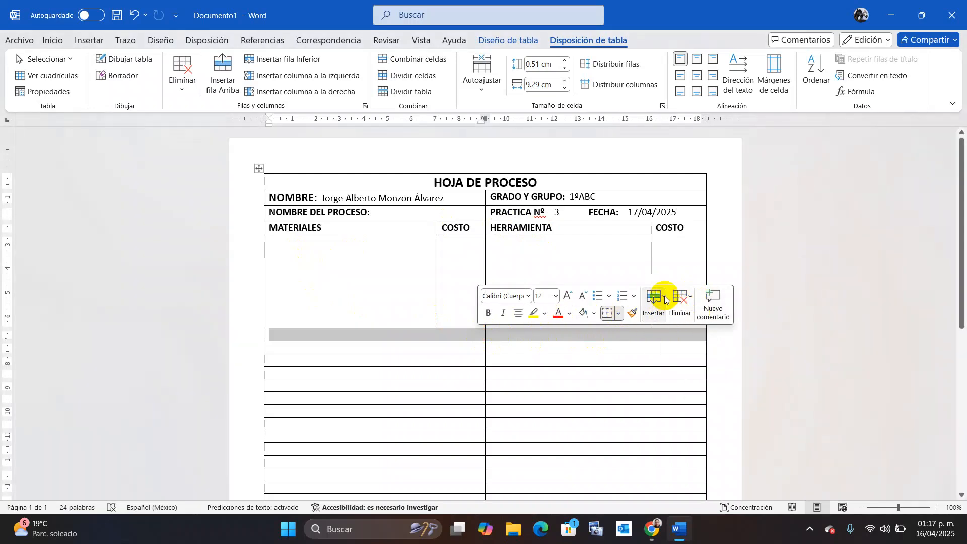
left_click(691, 298)
left_click(691, 298)
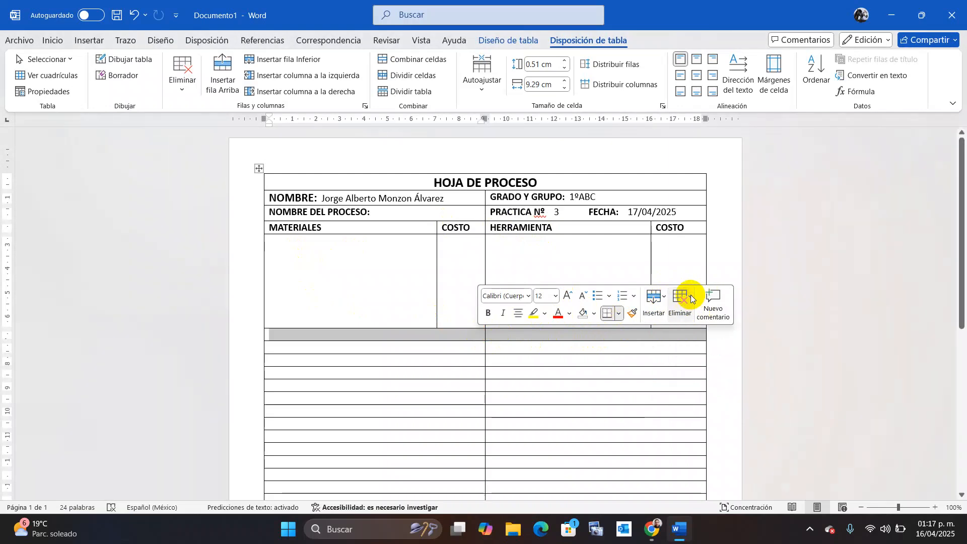
left_click(416, 62)
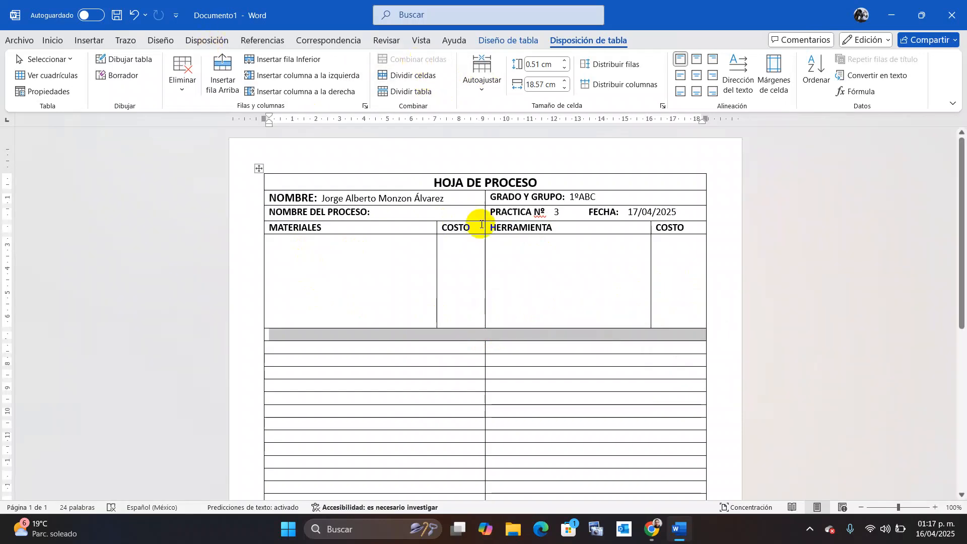
right_click(501, 337)
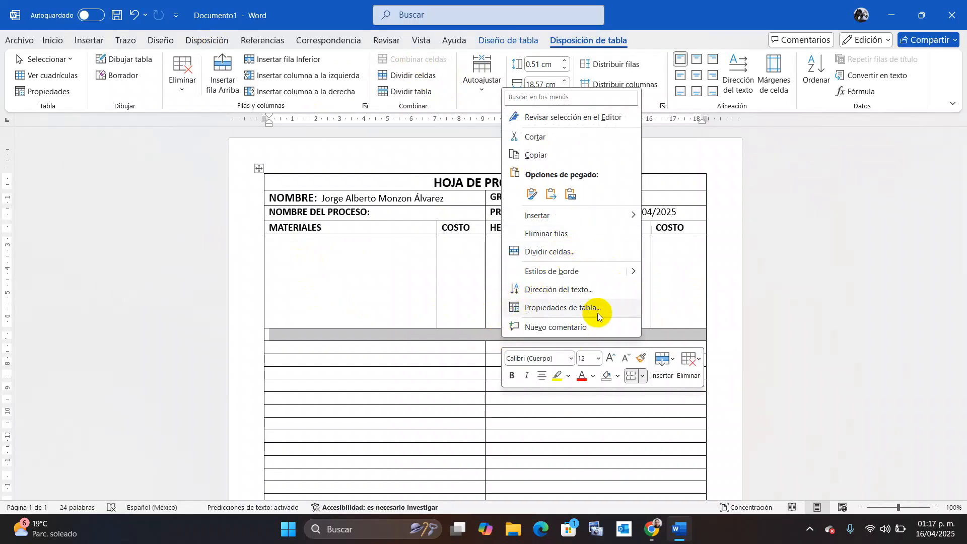
Type 'PASOS A SEGUIR EN EL PROCESO (TIEMPO Y COSTO)' in the merged row, fixing typos.
left_click(844, 325)
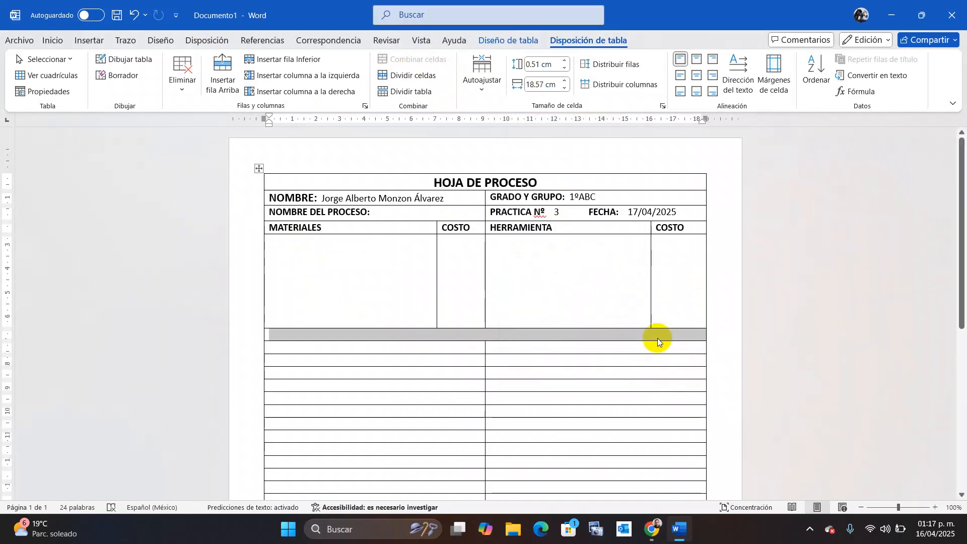
left_click(508, 333)
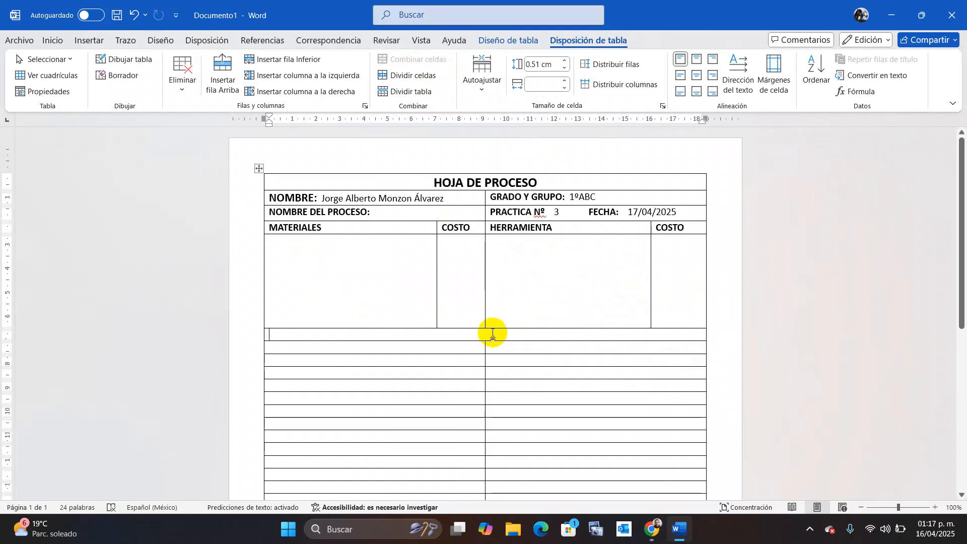
type("PA")
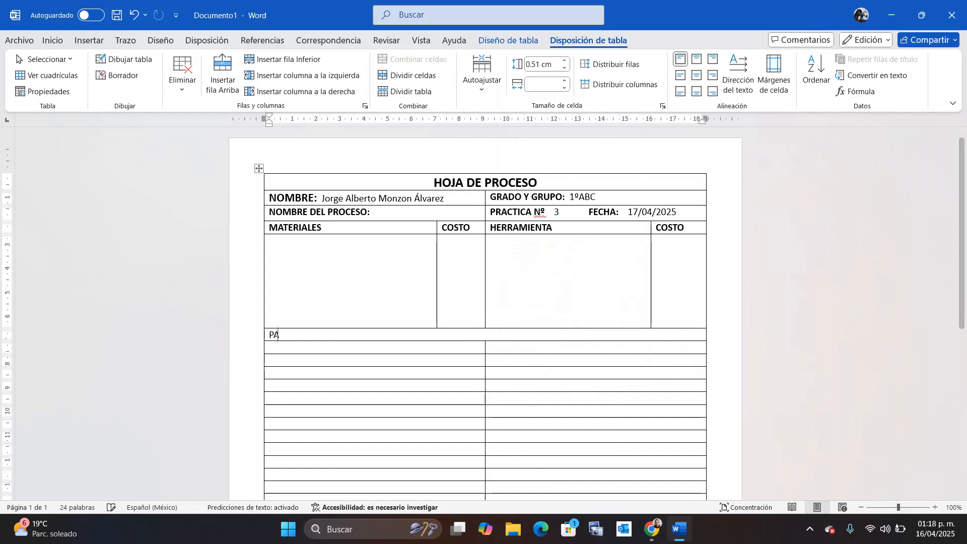
type("SOS A SEGUIR EN")
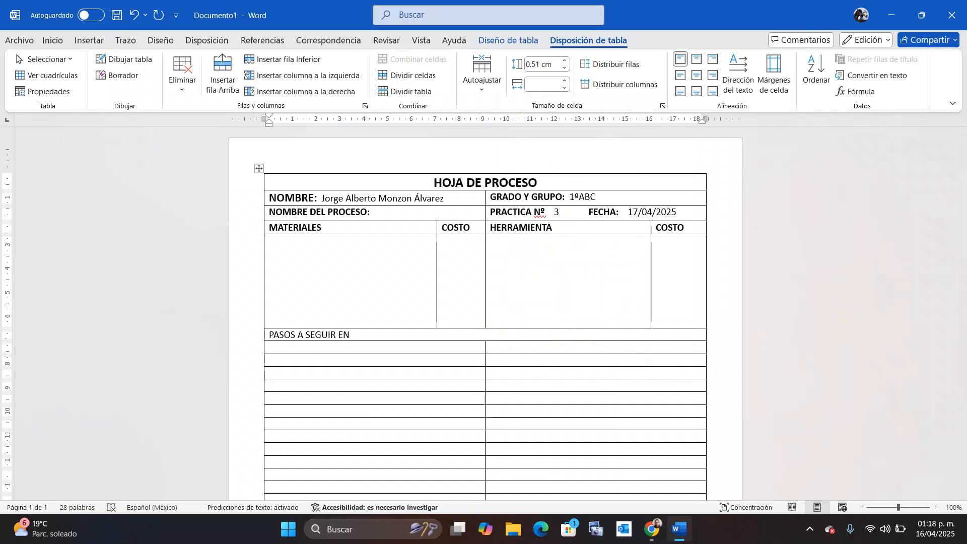
type("  EN EL PROCESO  )")
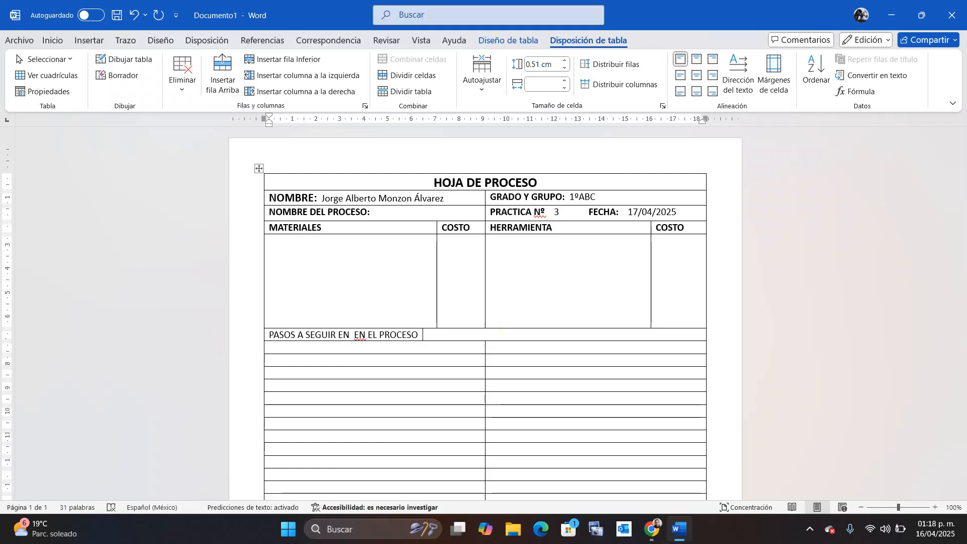
key("BackSpace")
type("(TIEMPO")
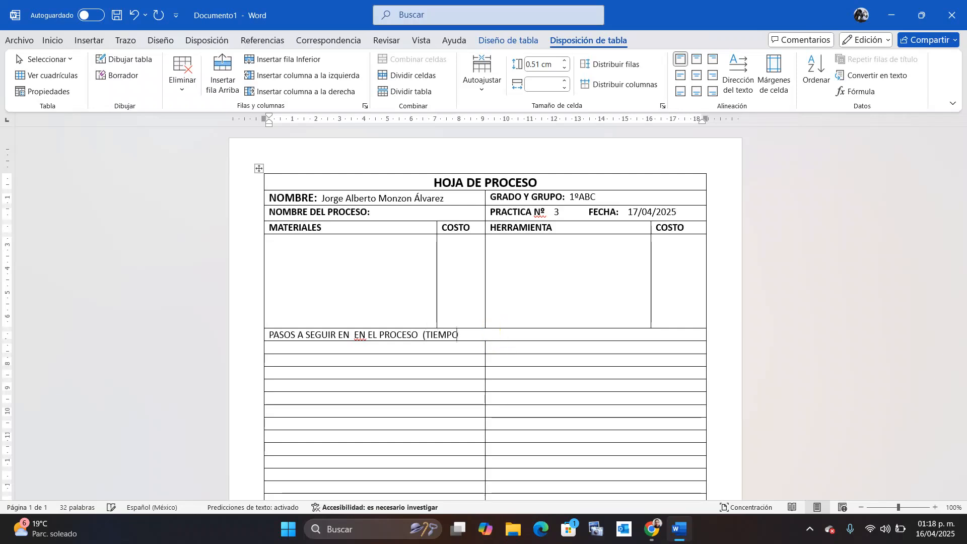
type(" Y COSTO=")
key("BackSpace")
type(")")
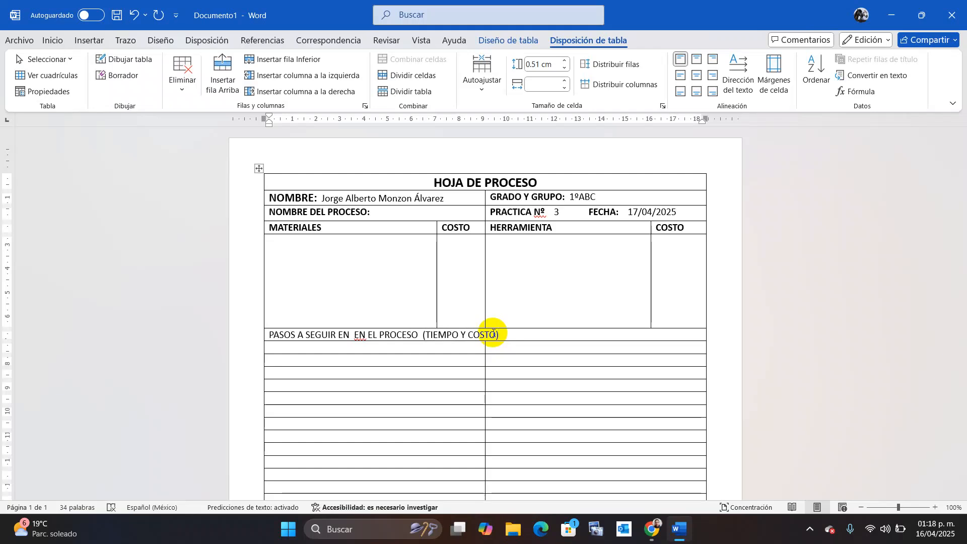
left_click_drag(354, 334, 368, 334)
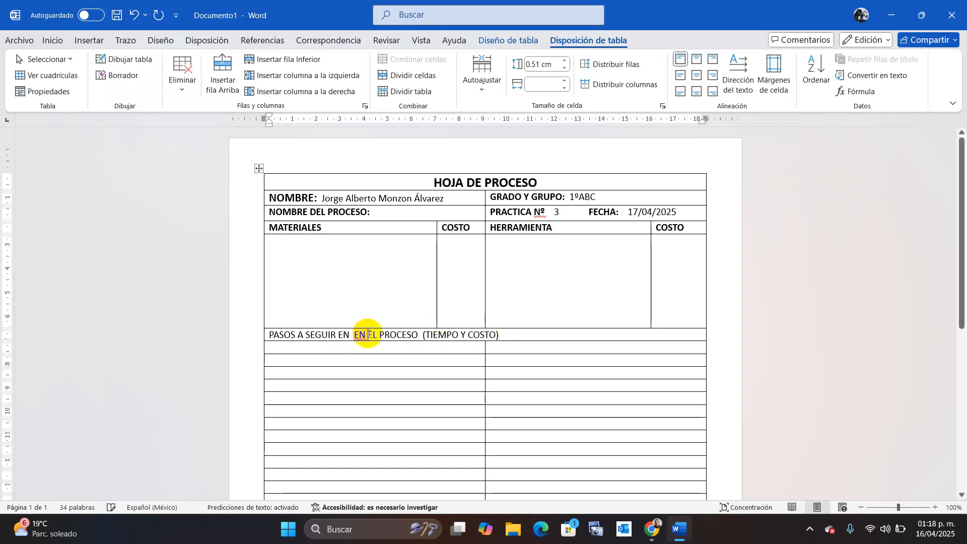
key("BackSpace")
key("BackSpace")
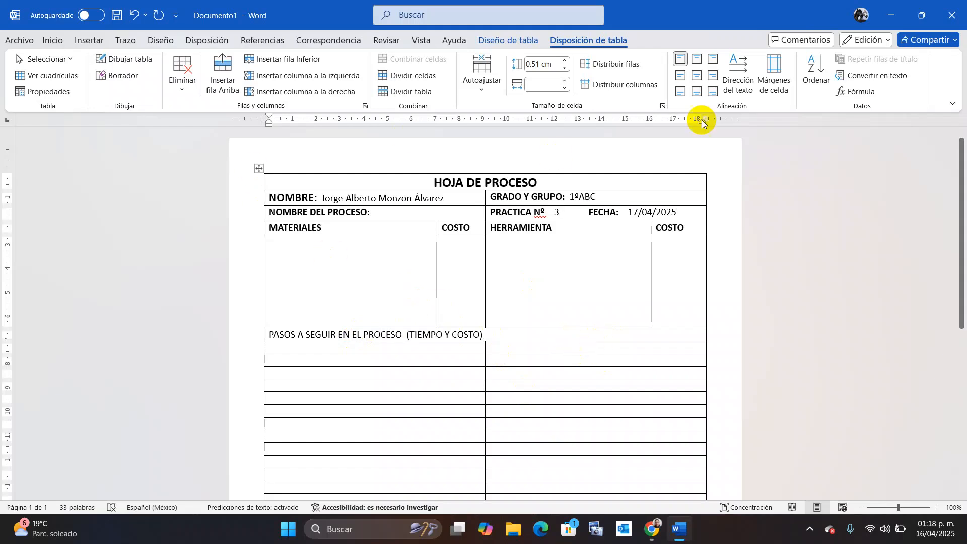
Draw a vertical divider with Dibujar tabla, splitting the right cell under PASOS A SEGUIR.
left_click(542, 42)
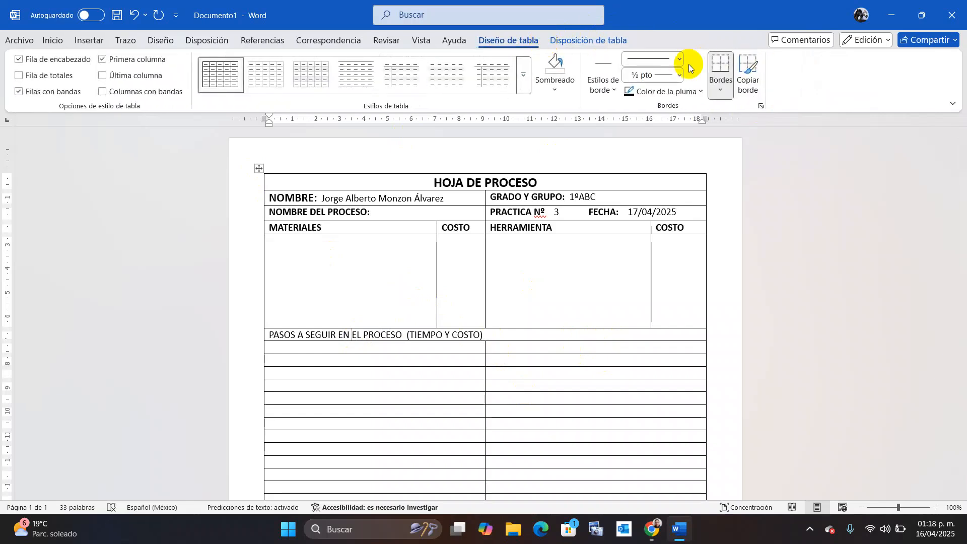
left_click(721, 81)
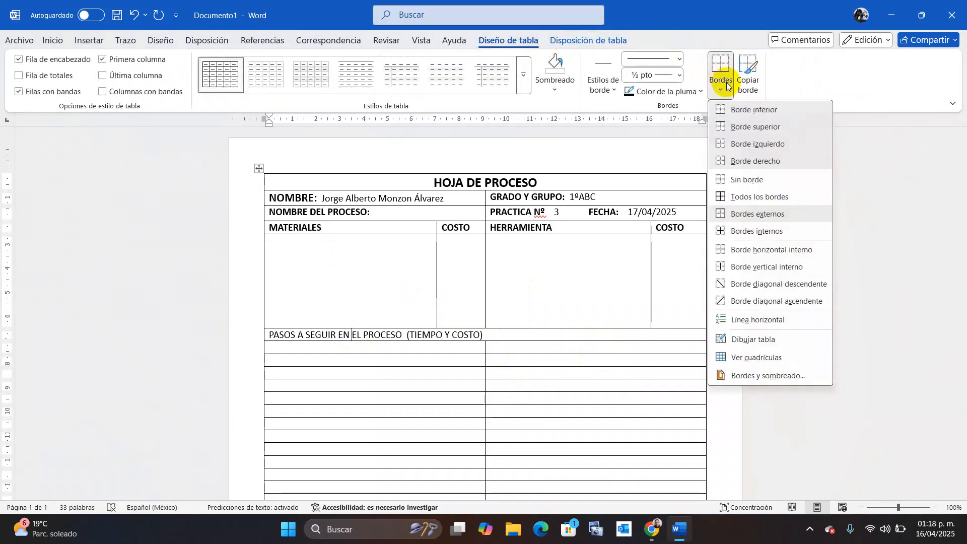
left_click(764, 343)
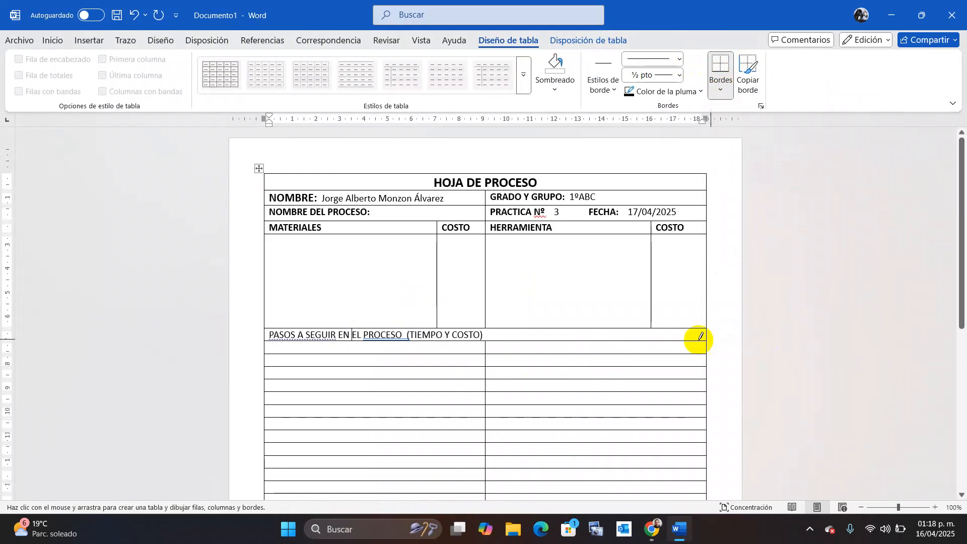
left_click_drag(593, 341, 587, 351)
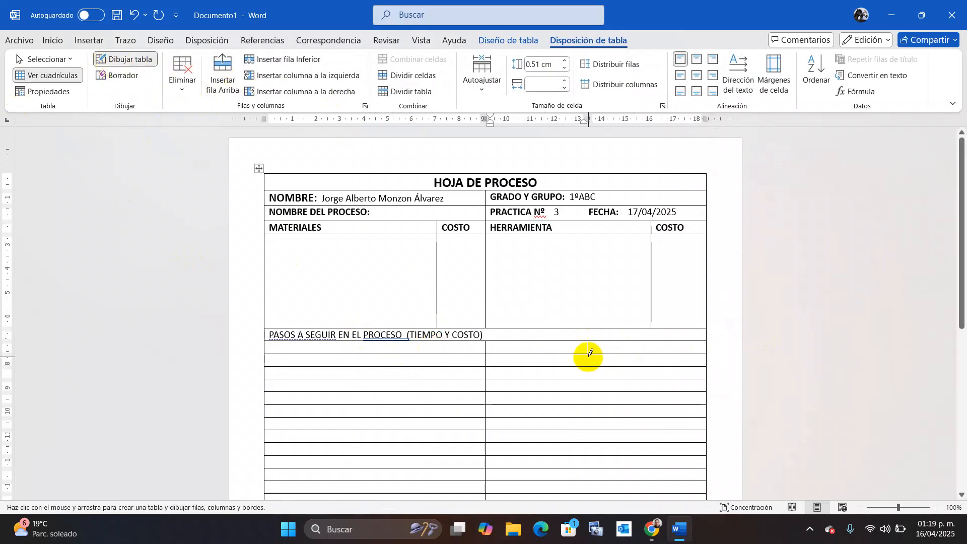
left_click_drag(588, 354, 587, 363)
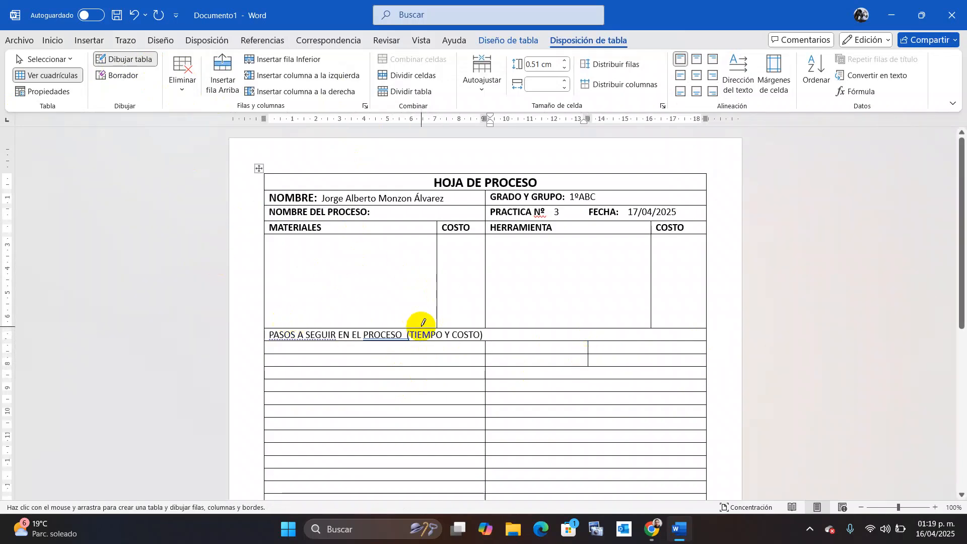
Type the headers Descripcion de paso, Tiempo de paso and costo into the row's three cells.
key("Escape")
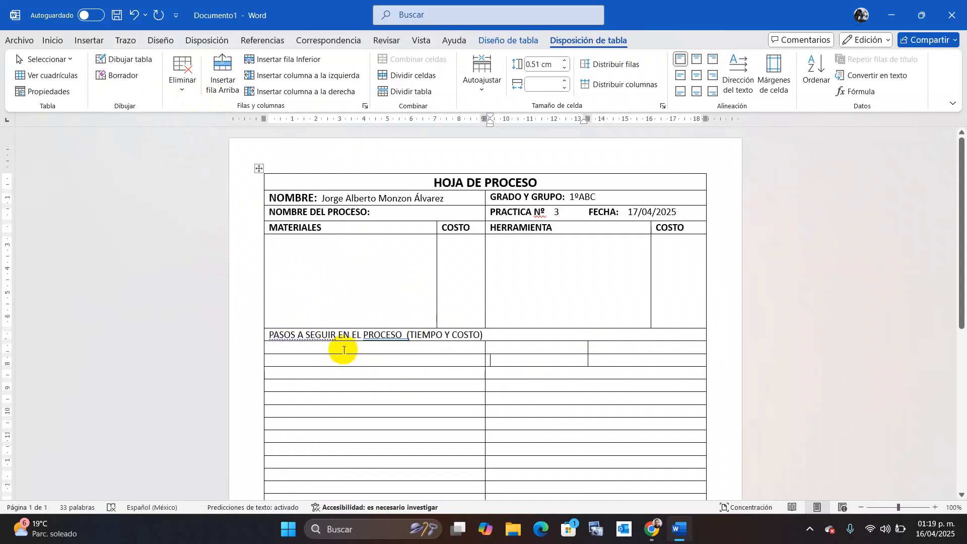
left_click(355, 349)
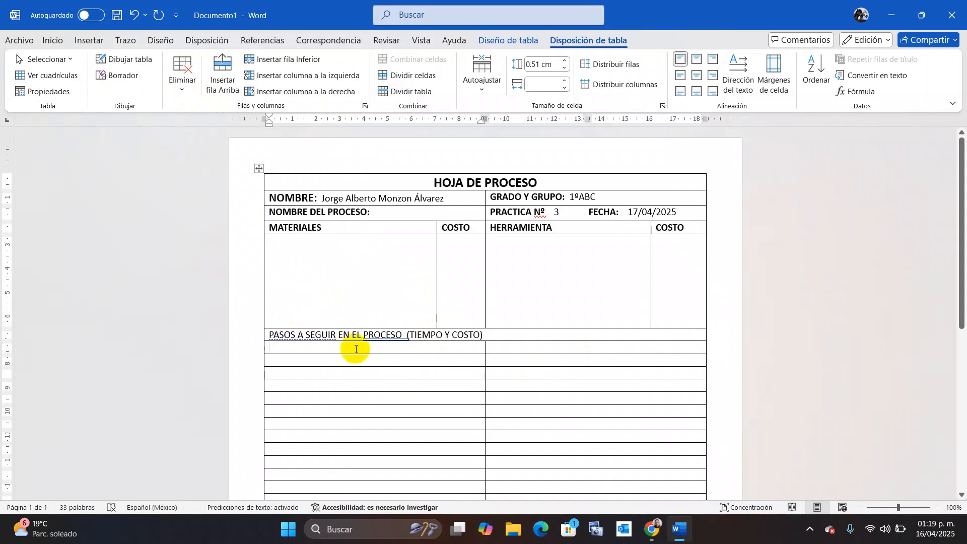
type("dESCRI")
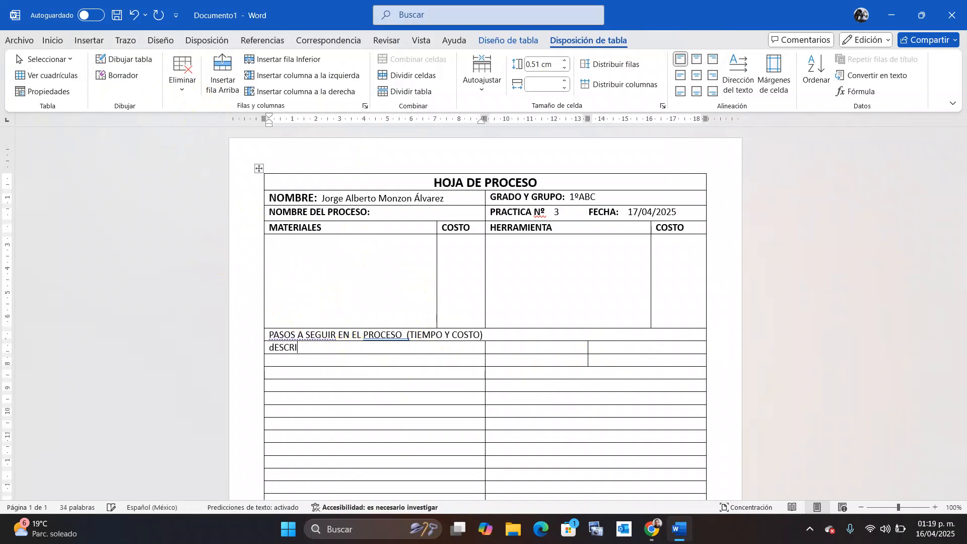
type("PCION de pa")
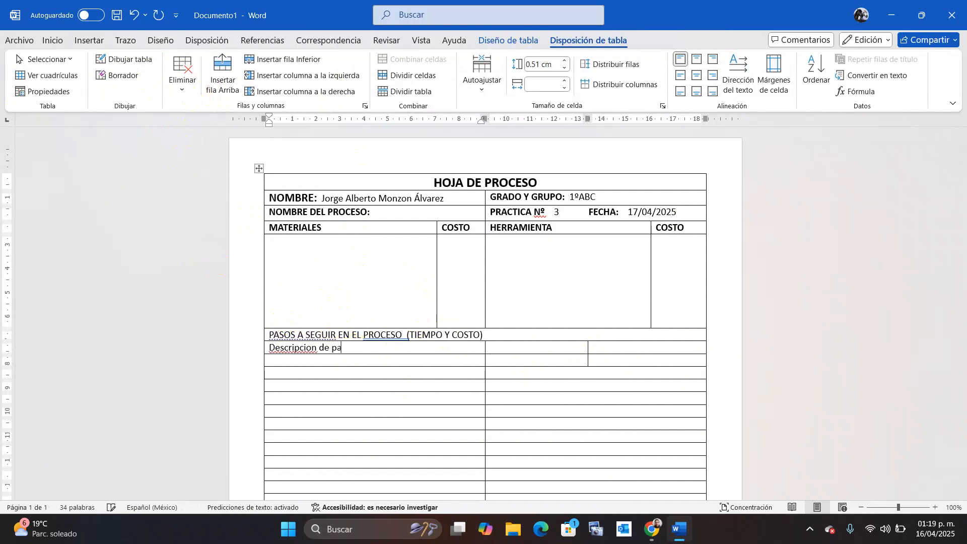
type("so")
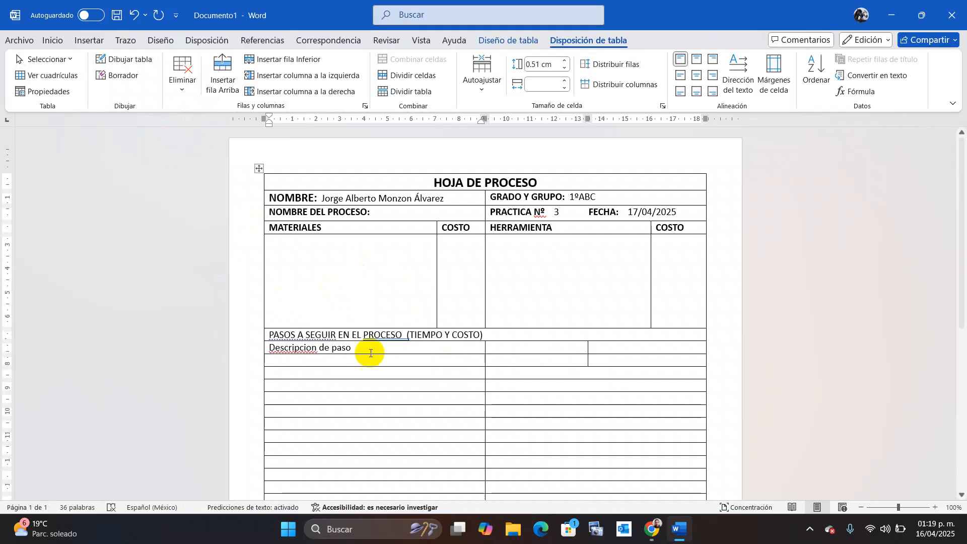
left_click(524, 348)
type("Tiempo")
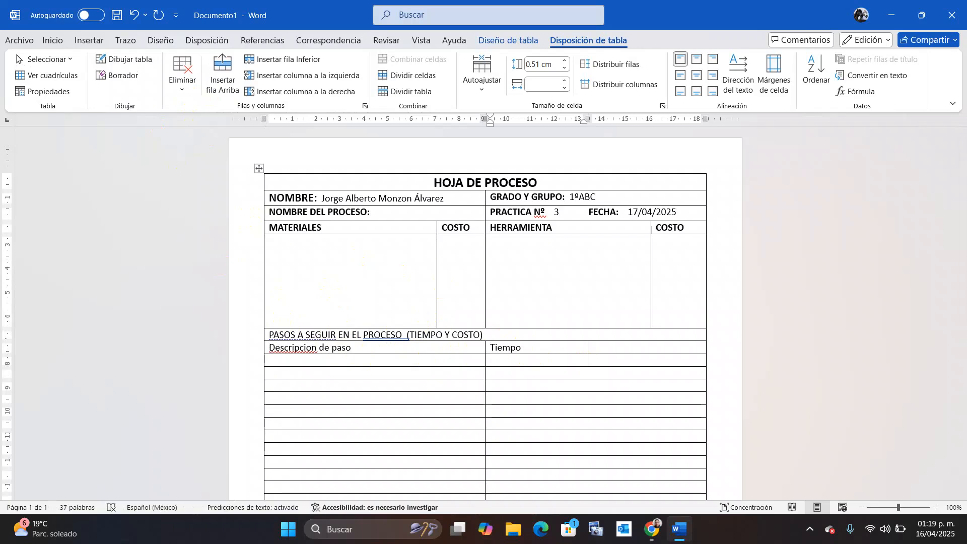
type("de proce")
key("BackSpace")
key("BackSpace")
key("BackSpace")
key("BackSpace")
key("BackSpace")
left_click(613, 345)
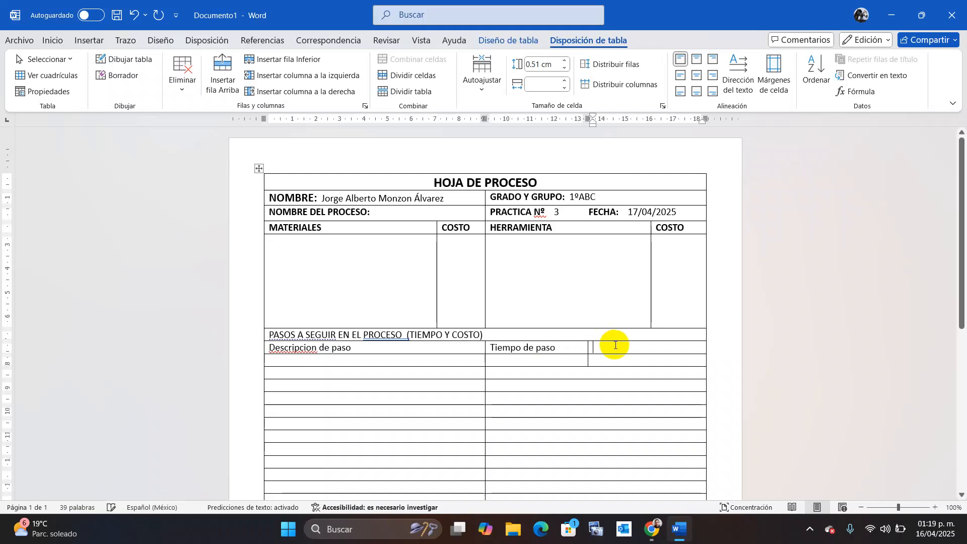
type("cosr")
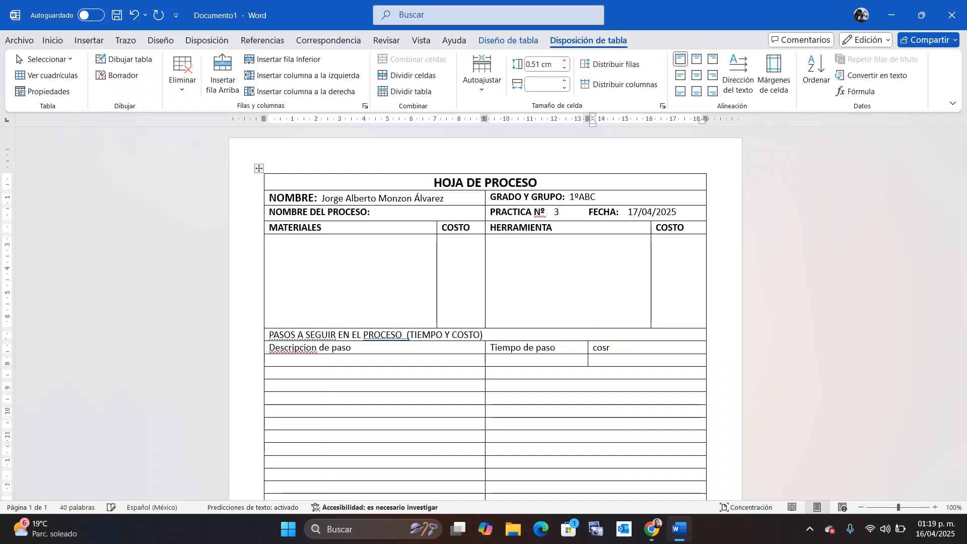
key("BackSpace")
type("to")
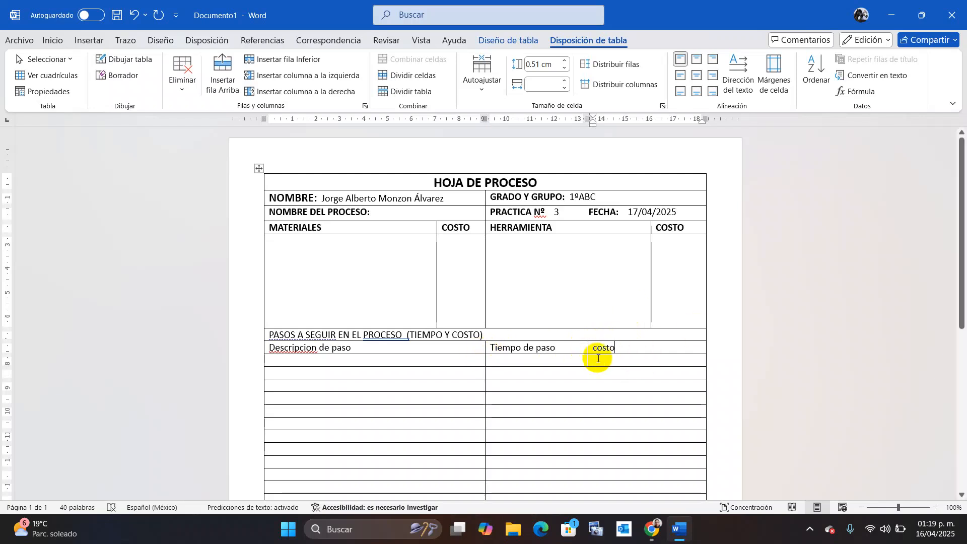
Move the column border right so the description column becomes the widest.
left_click_drag(638, 345, 543, 362)
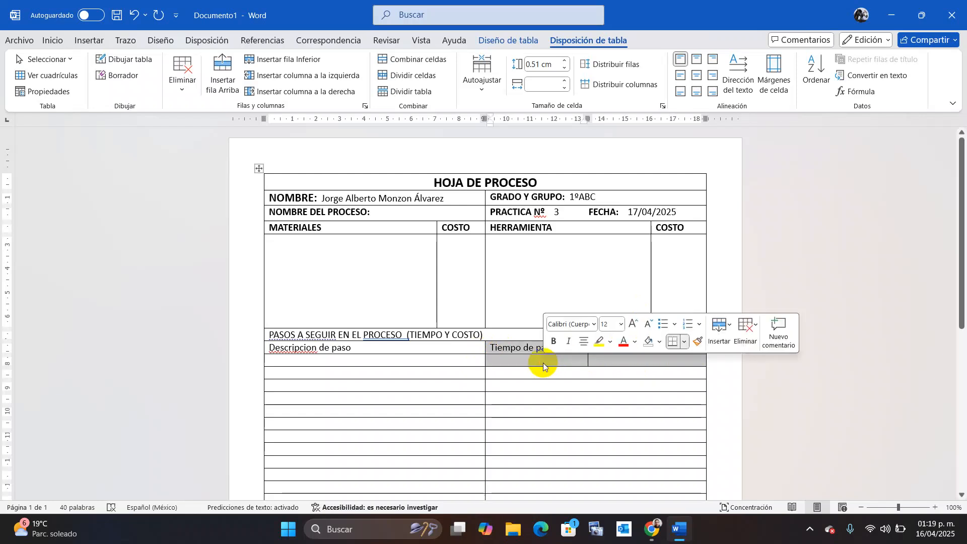
left_click(598, 362)
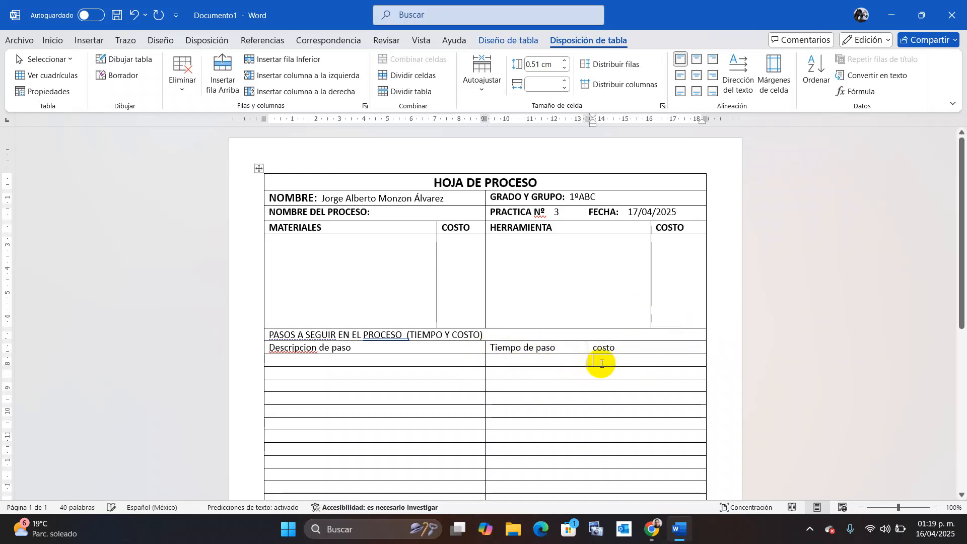
mouse_move(632, 346)
left_mouse_down()
mouse_move(594, 361)
mouse_move(670, 361)
mouse_move(626, 351)
mouse_move(629, 362)
left_mouse_up()
left_click_drag(484, 356, 608, 359)
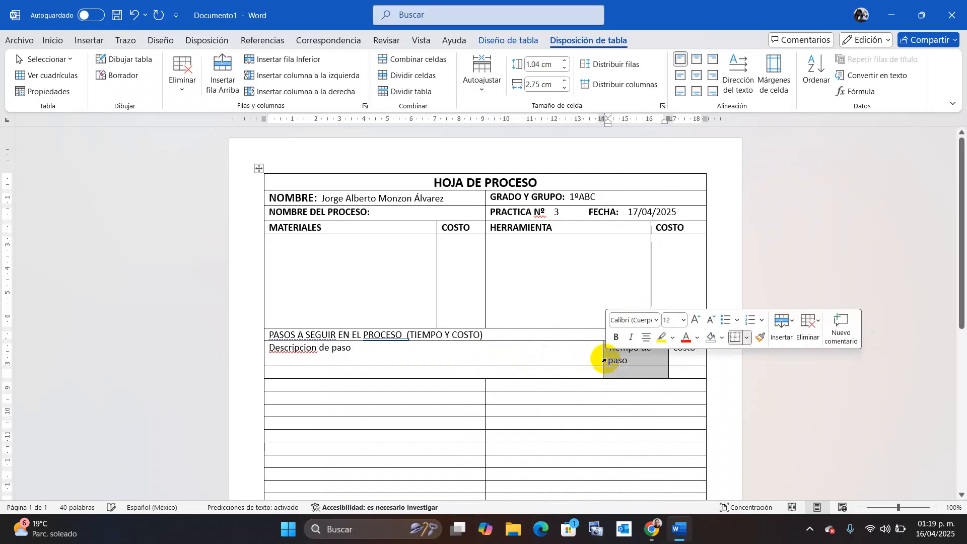
Correct the header spelling to 'Descripción de paso' with a capital D.
right_click(310, 350)
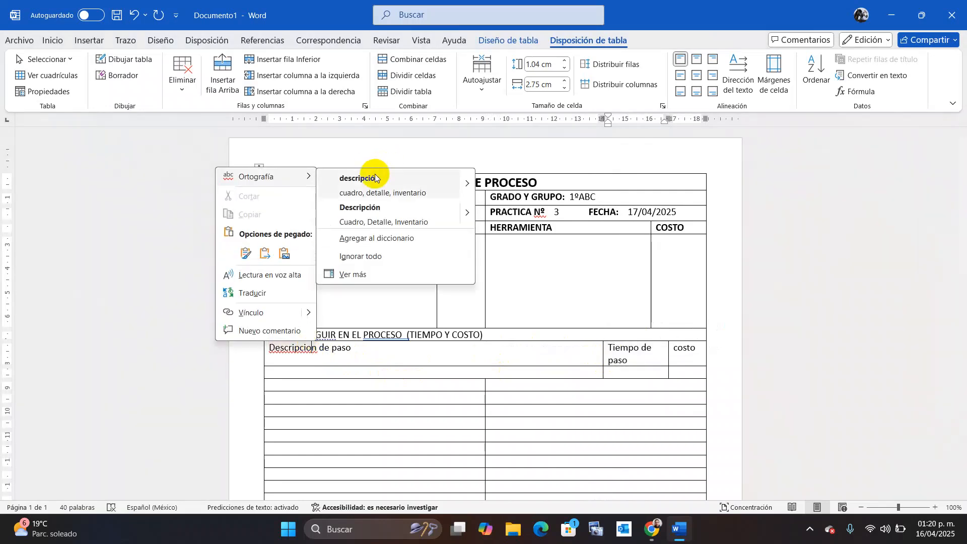
left_click(375, 177)
left_click(274, 350)
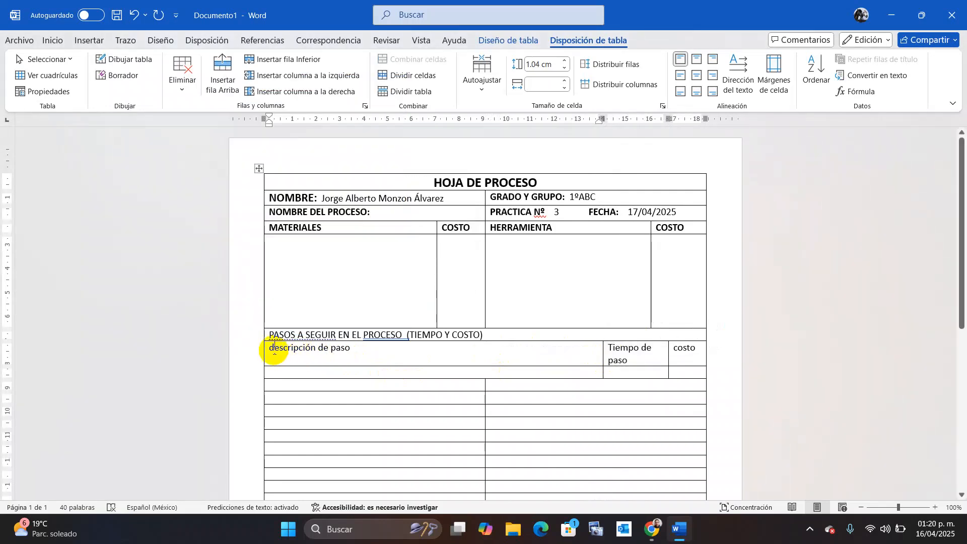
key("BackSpace")
type("D")
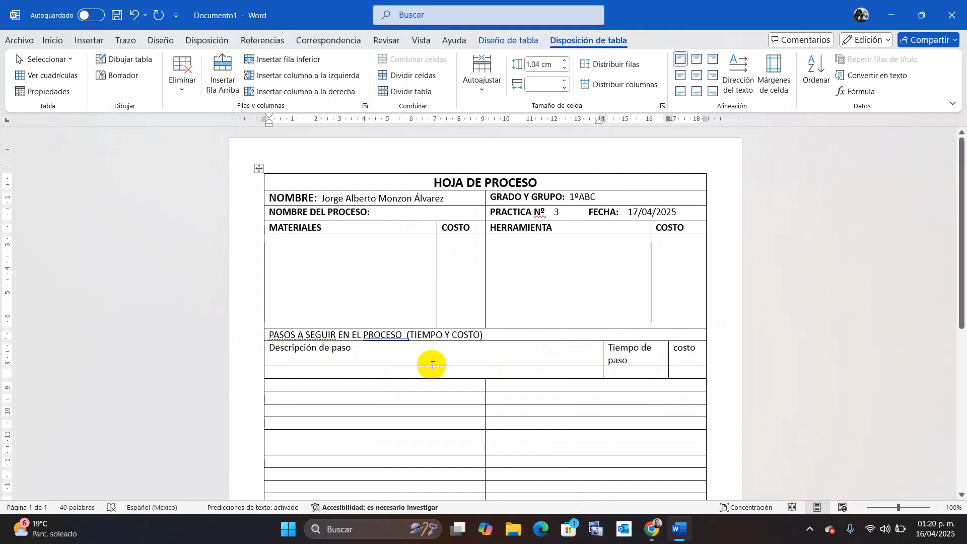
Bold the PASOS A SEGUIR row and its three column header cells.
left_click_drag(682, 362, 367, 348)
left_click(358, 334)
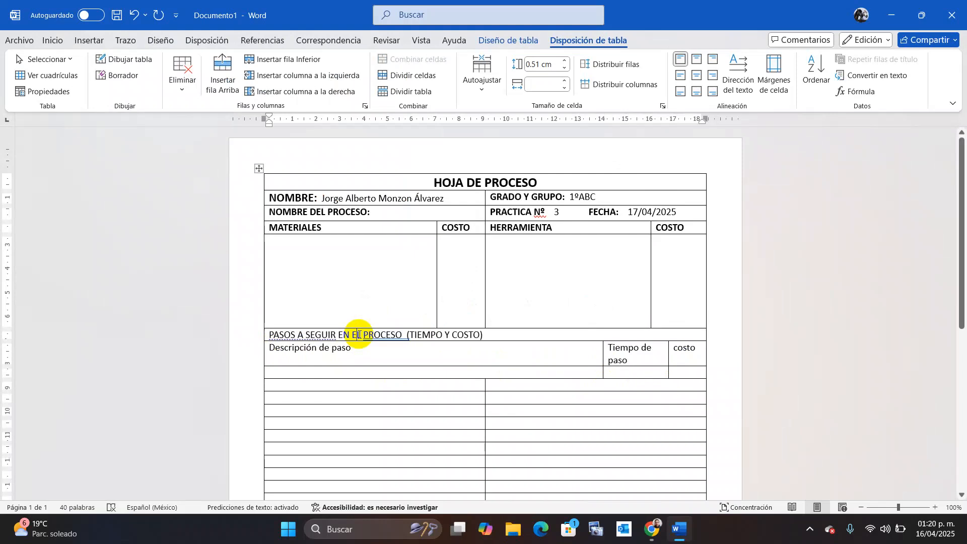
key("ctrl+b")
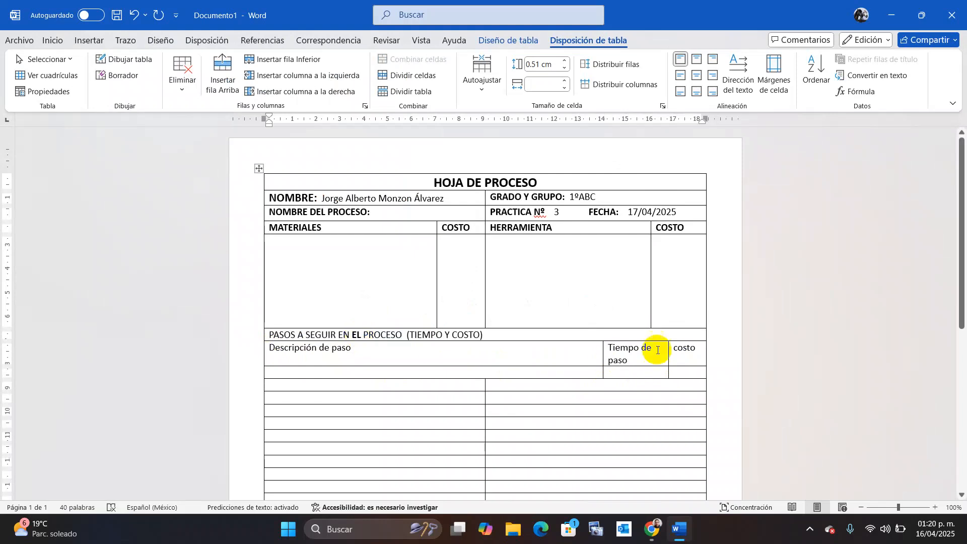
left_click_drag(687, 357, 493, 334)
key("ctrl+b")
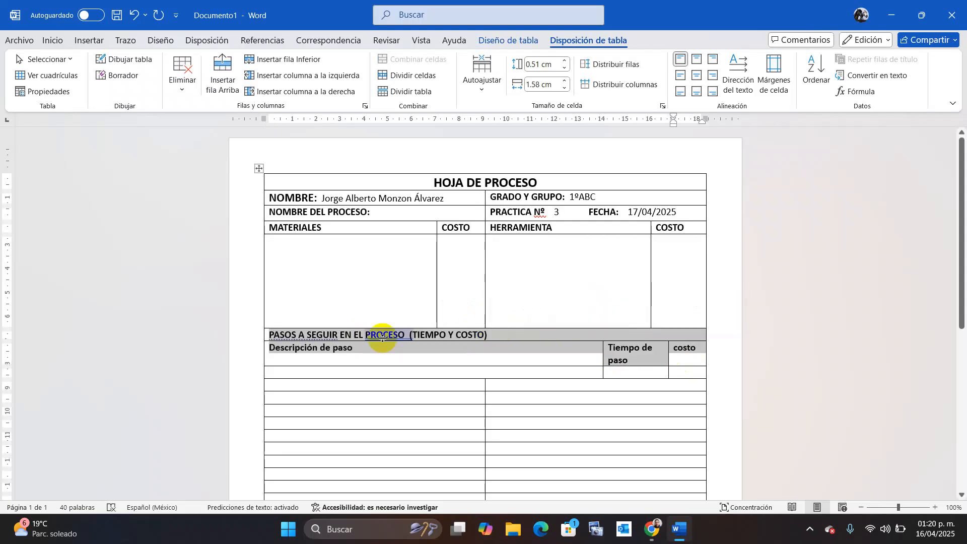
Remove the double space before (TIEMPO Y COSTO) using the grammar suggestion.
left_click(400, 334)
right_click(399, 335)
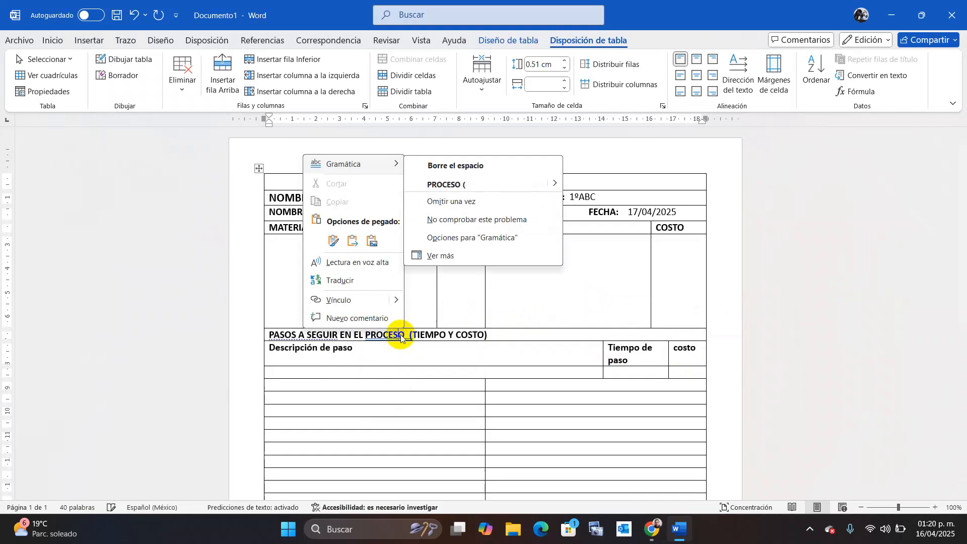
left_click(465, 186)
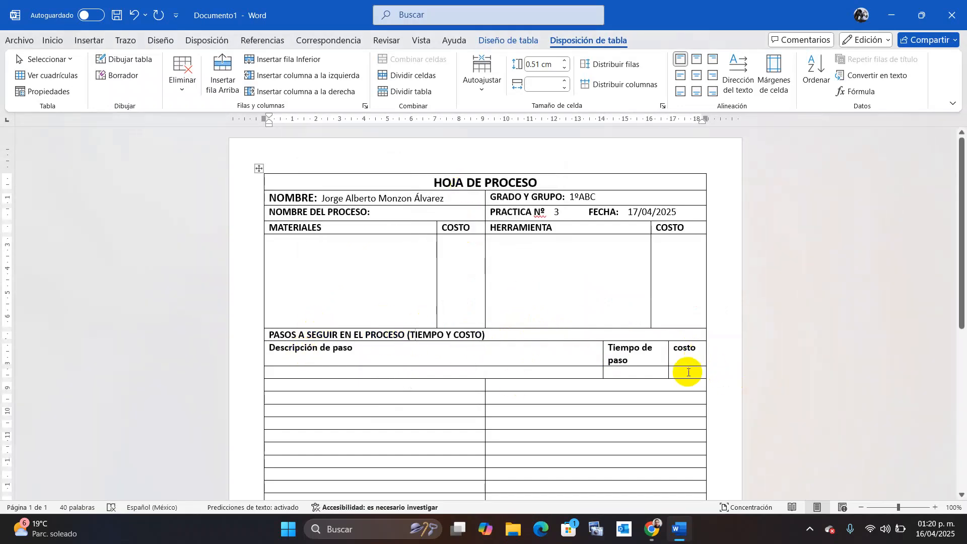
left_click_drag(683, 359, 551, 345)
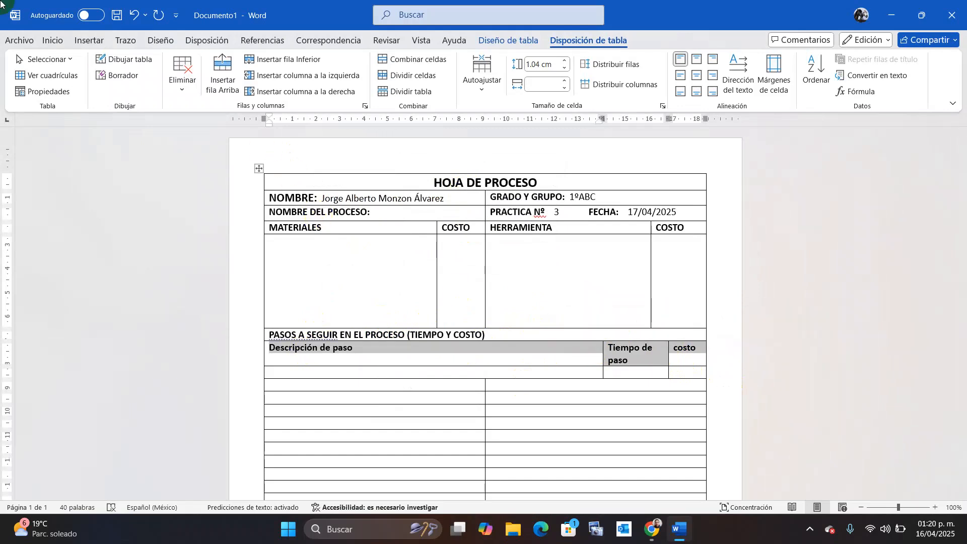
Convert the step column headers to UPPERCASE with Cambiar mayúsculas y minúsculas.
left_click(55, 39)
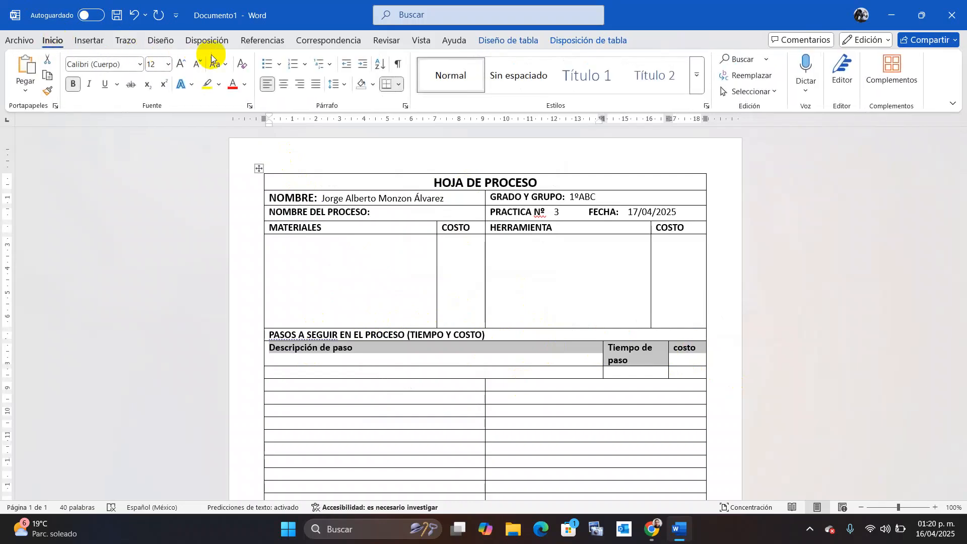
left_click(216, 64)
left_click(243, 115)
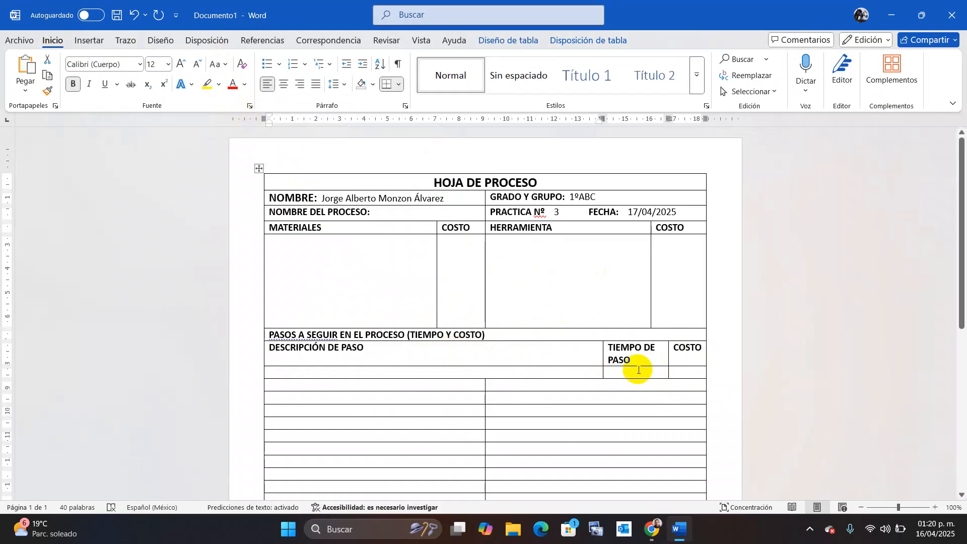
Make the first step row much taller and type '1. realizar compras de materiales' in its description cell.
left_click_drag(629, 378, 633, 492)
left_click(331, 381)
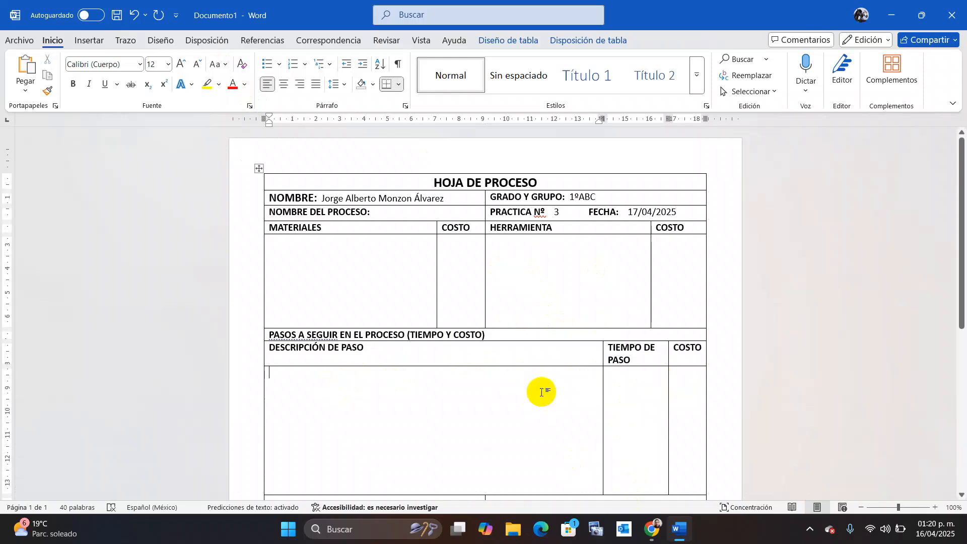
type("1")
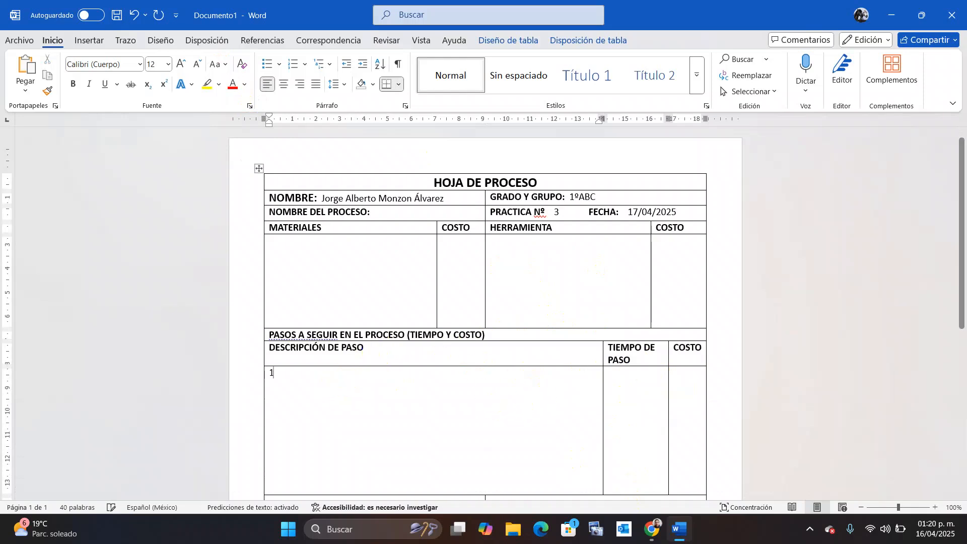
type(". r")
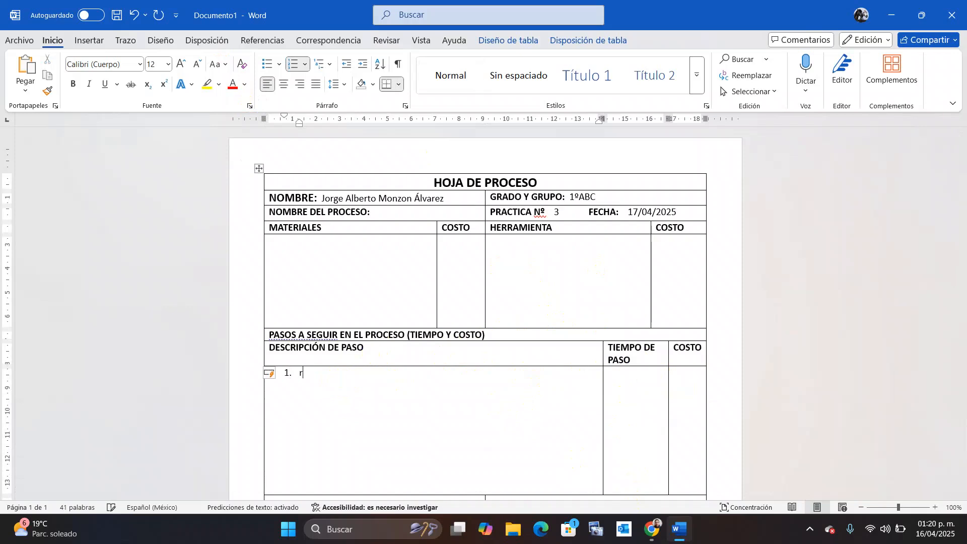
type("ealizar compras de materiales")
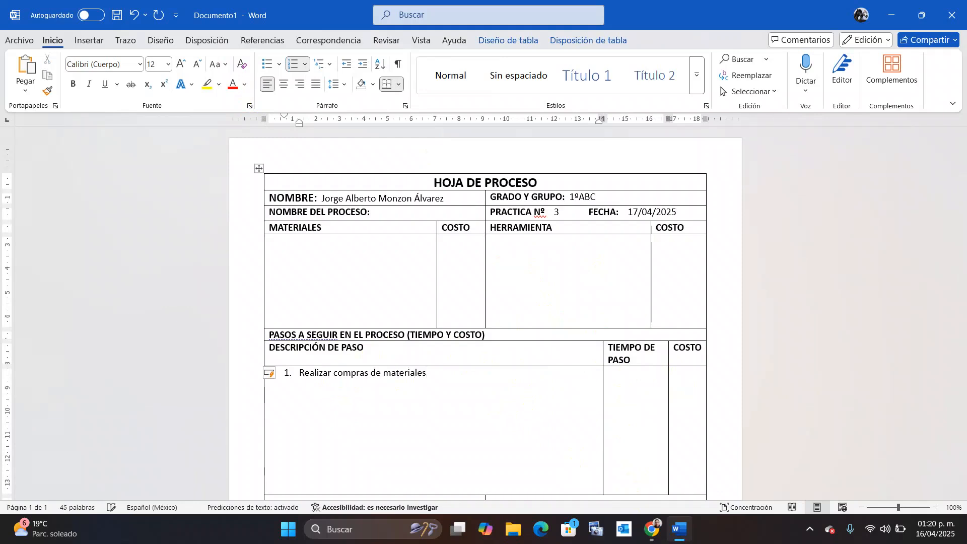
Give step 1 a TIEMPO DE PASO of 60 min and a COSTO of $7.00.
left_click(633, 380)
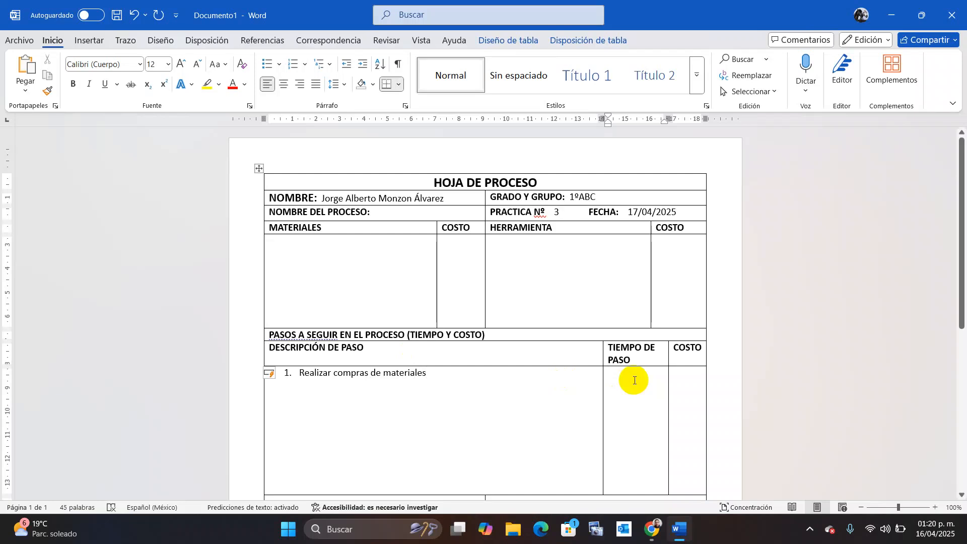
type("1 ho")
key("BackSpace")
key("BackSpace")
type("60 min")
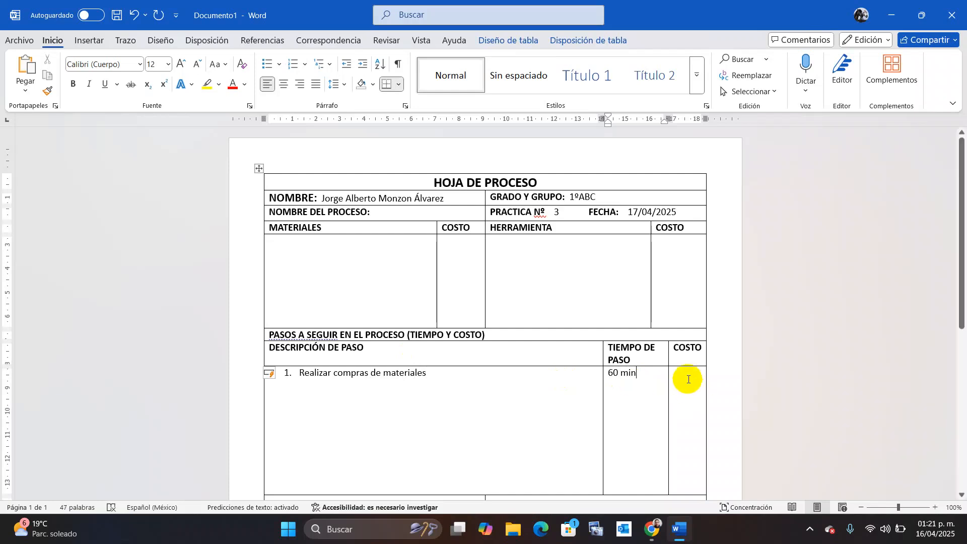
left_click(691, 373)
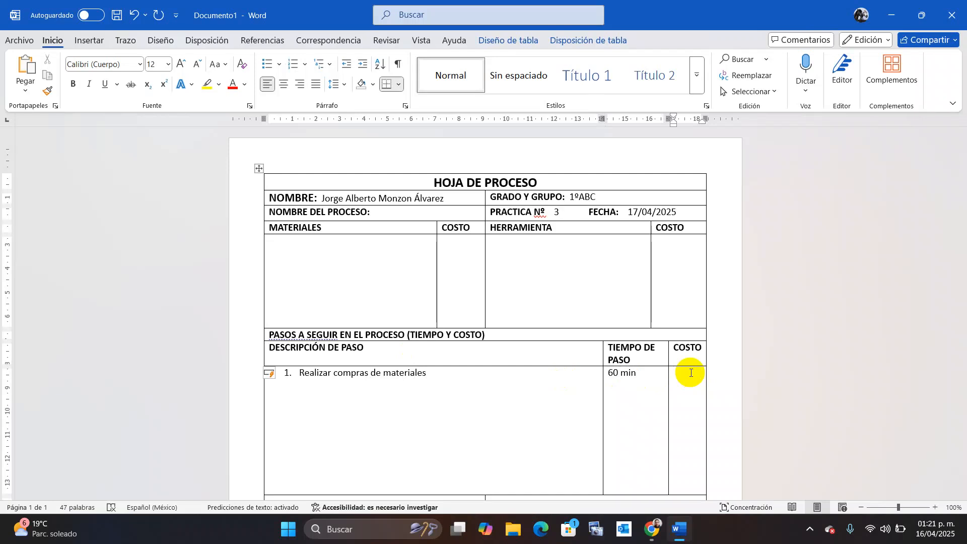
type("$7")
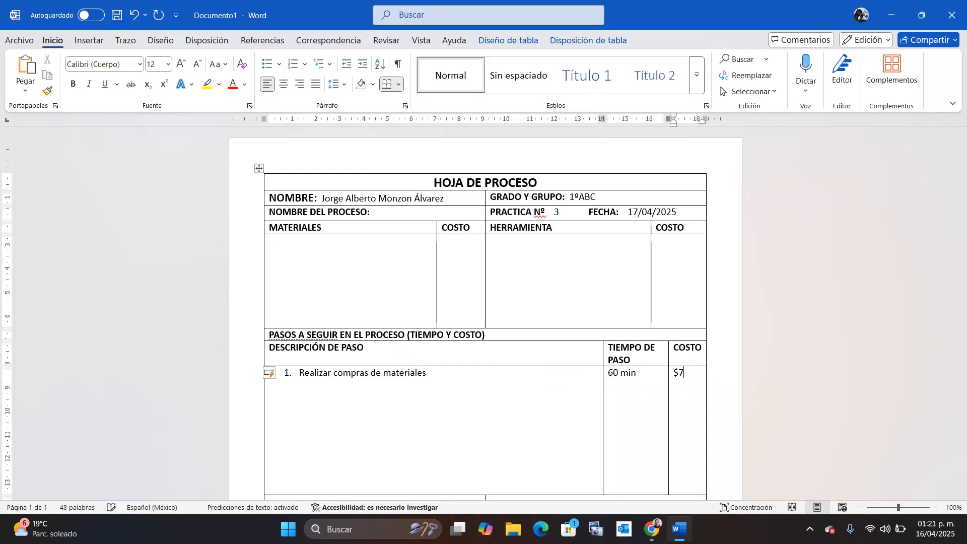
type(".00")
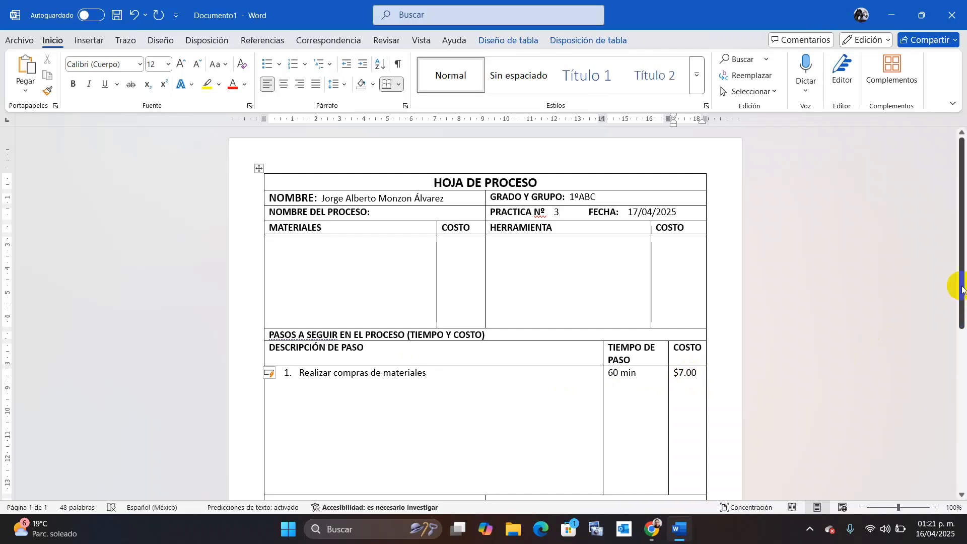
Label the first totals cell TIEMPO TOTAL DEL PROCESO.
left_click_drag(960, 281, 960, 357)
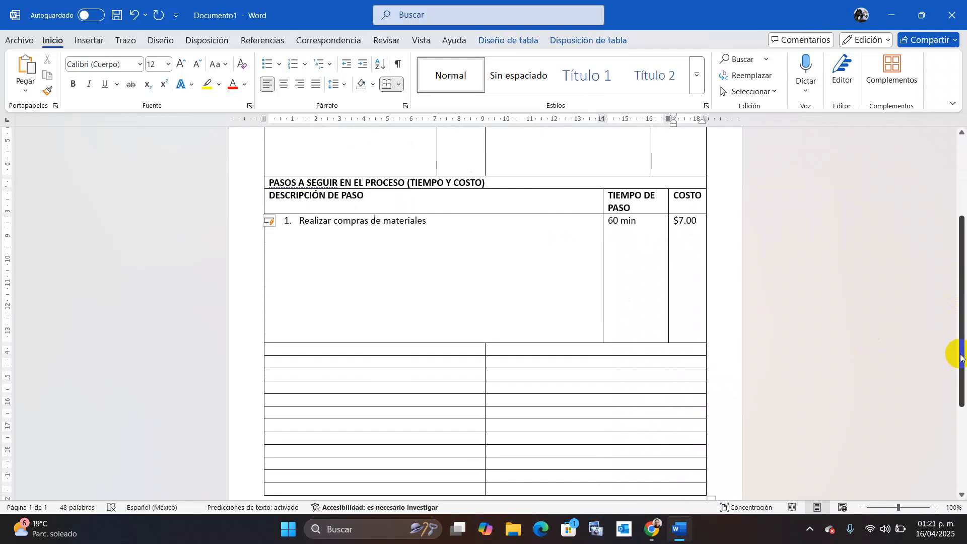
left_click(427, 347)
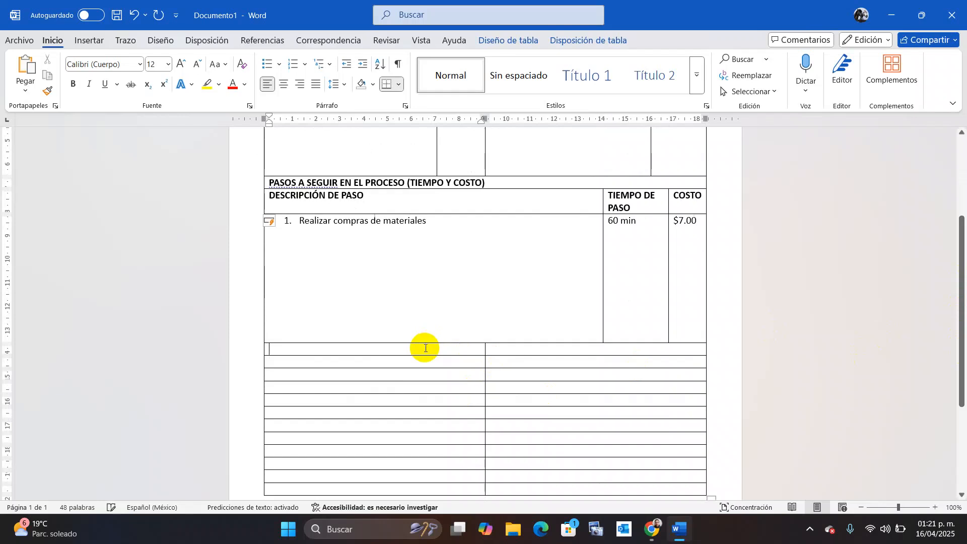
type("T")
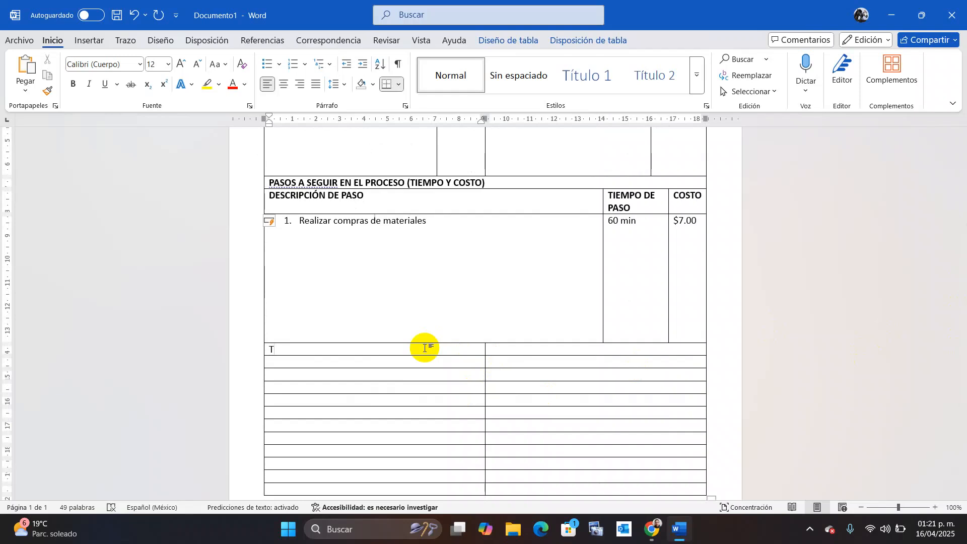
key("BackSpace")
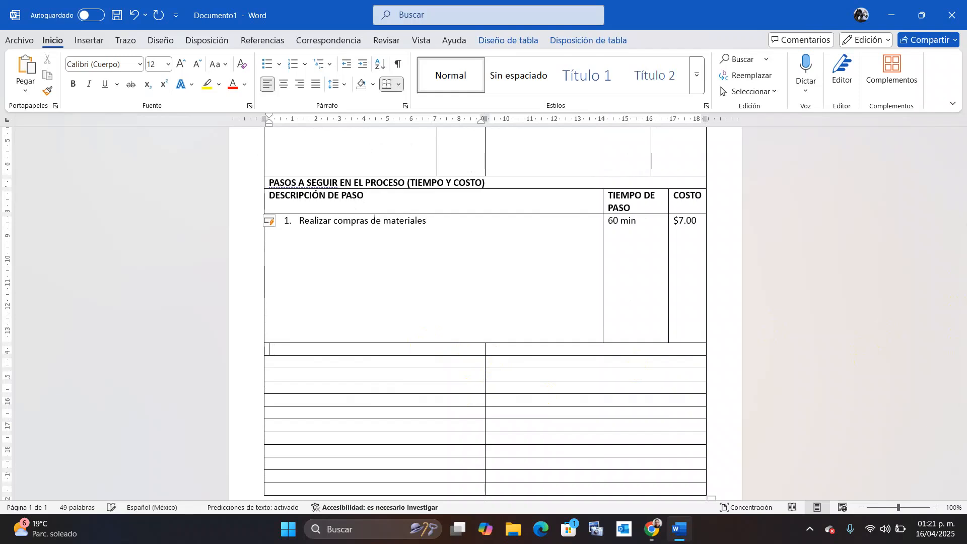
type("TIEMPO TOTAL DE")
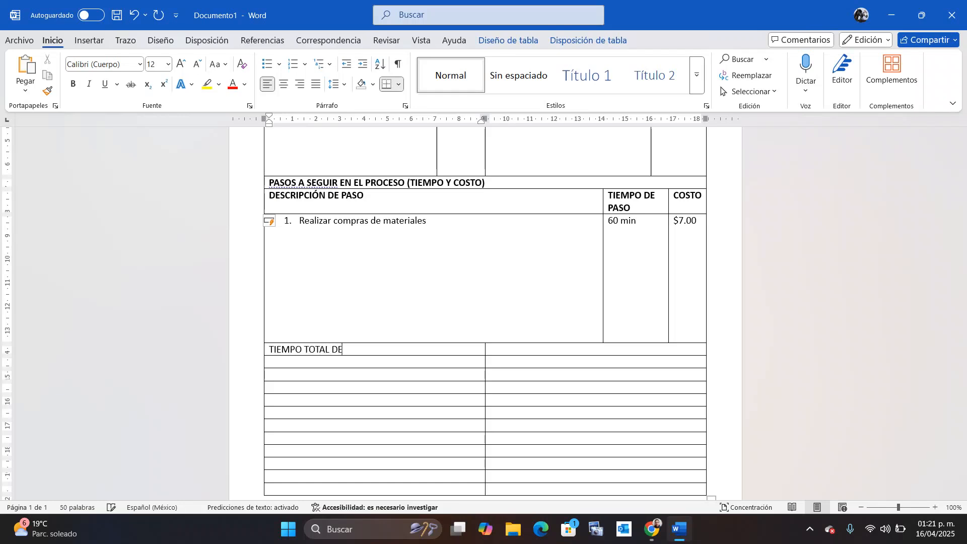
type("L PROCESO")
Label the cell beside it COSTO TOTAL DE MANO DE OBRA (costo por hora).
left_click(572, 351)
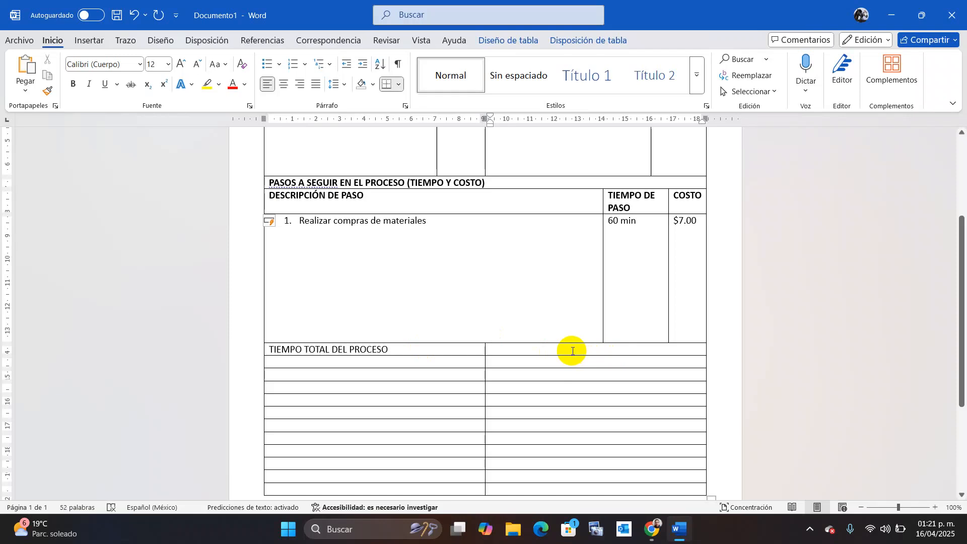
type("COSTO TOTAL DE MANO DE")
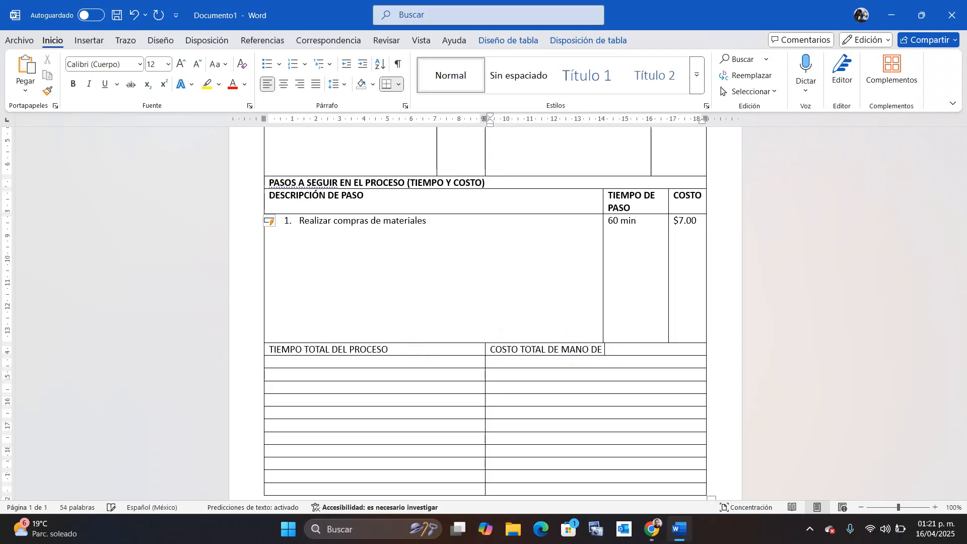
type(" OBRA")
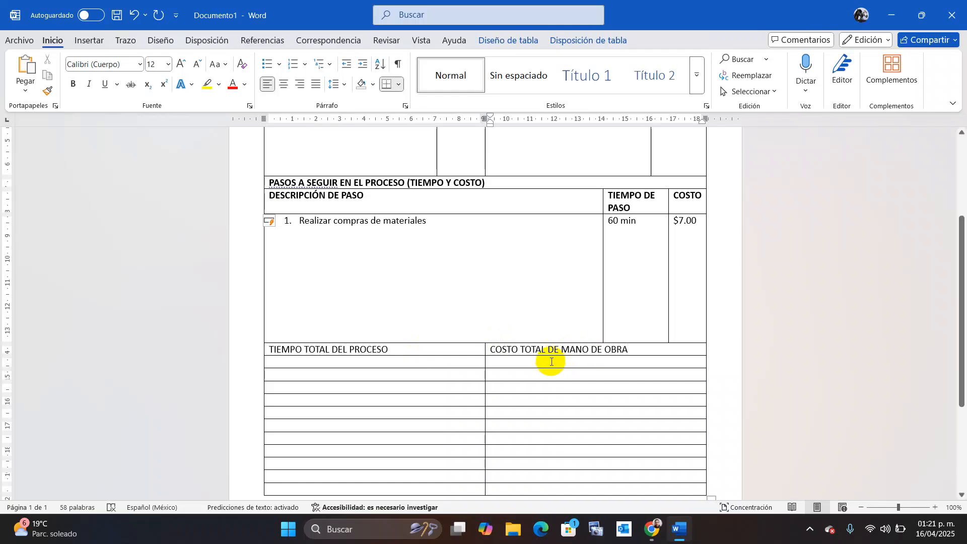
type(" )")
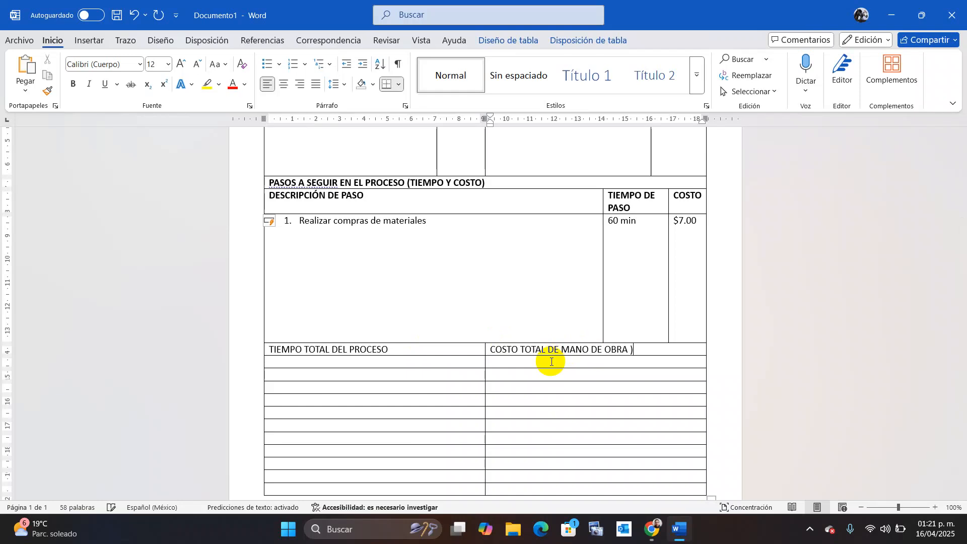
key("BackSpace")
key("BackSpace")
type("9")
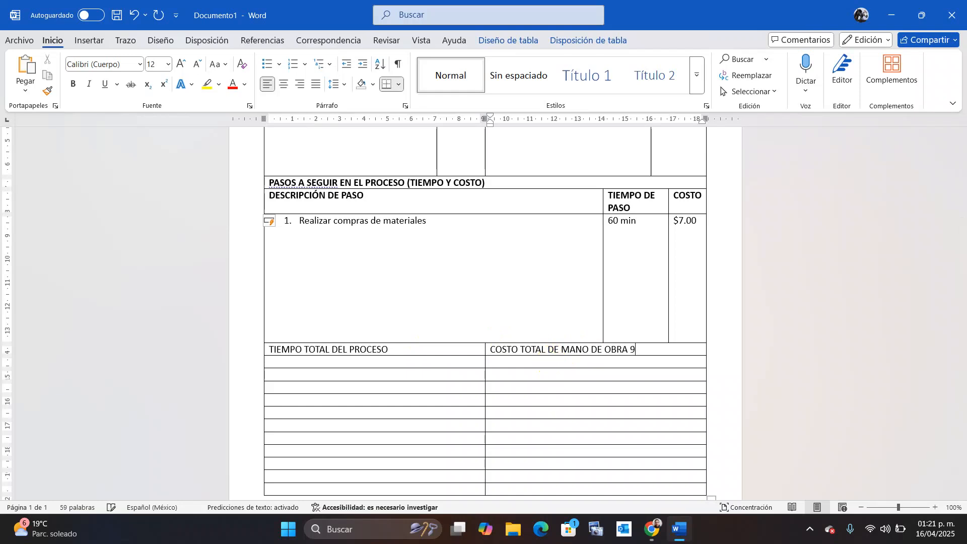
key("BackSpace")
type("(")
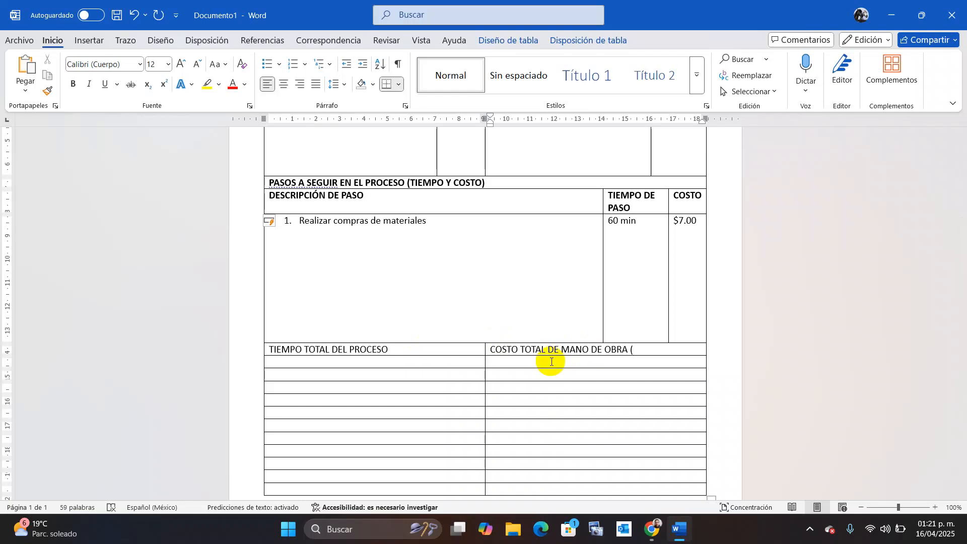
type("COSTO")
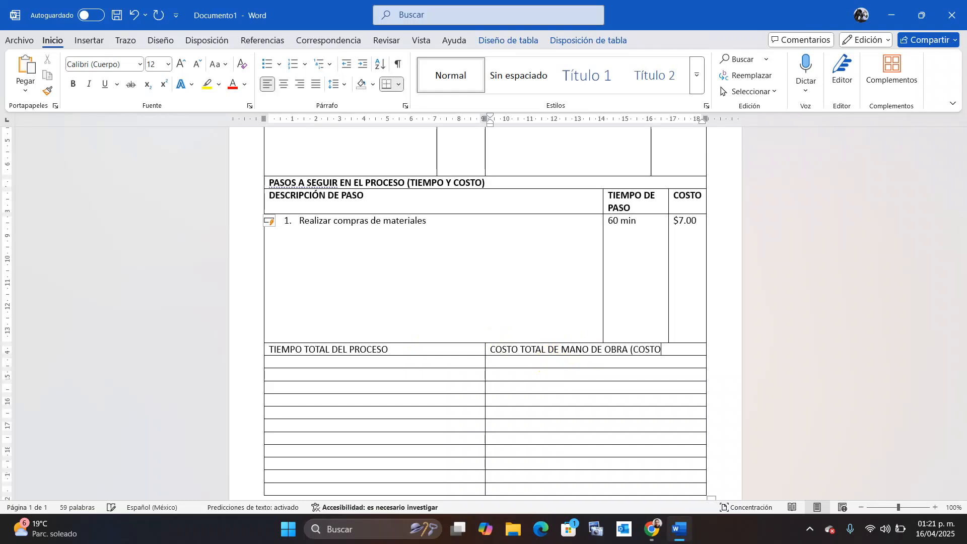
key("BackSpace")
key("BackSpace")
key("BackSpace")
key("BackSpace")
key("BackSpace")
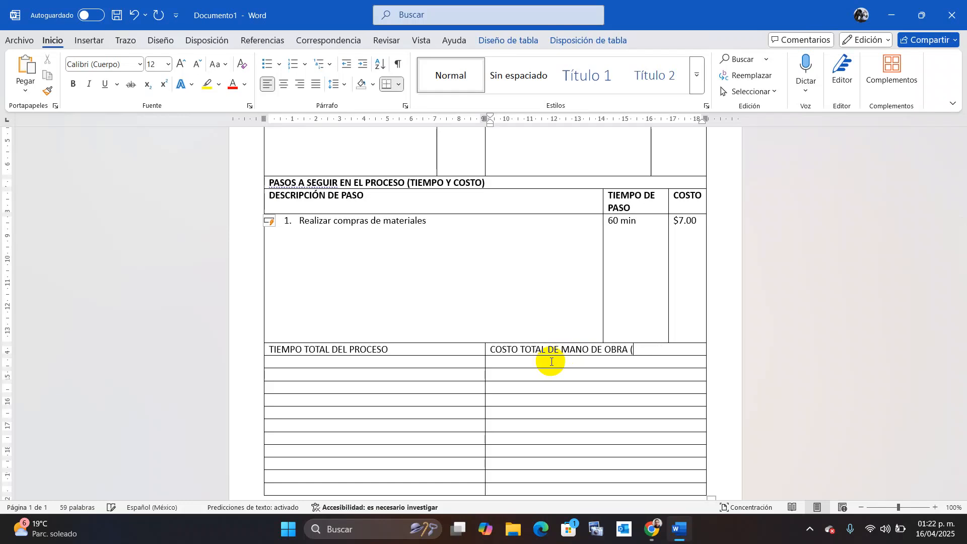
type("cos")
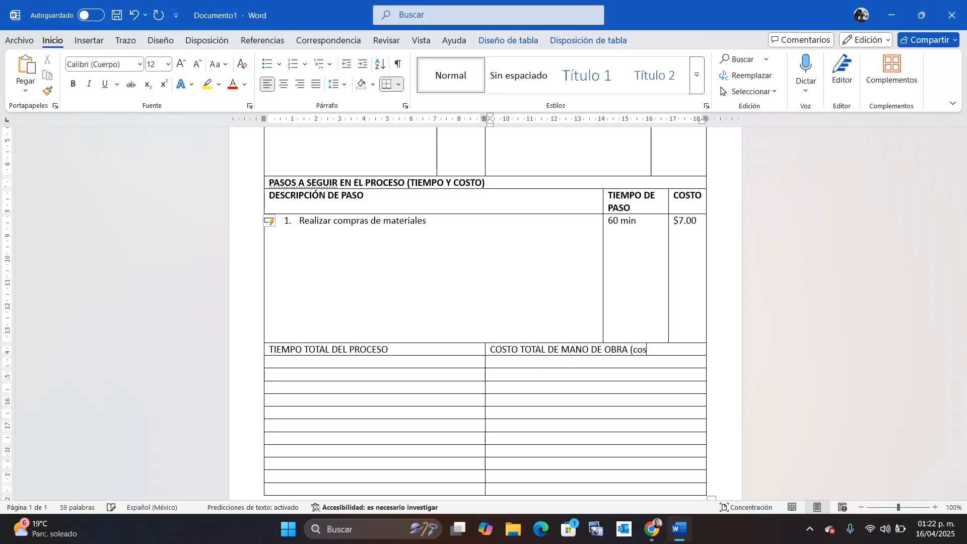
type("to por hora)")
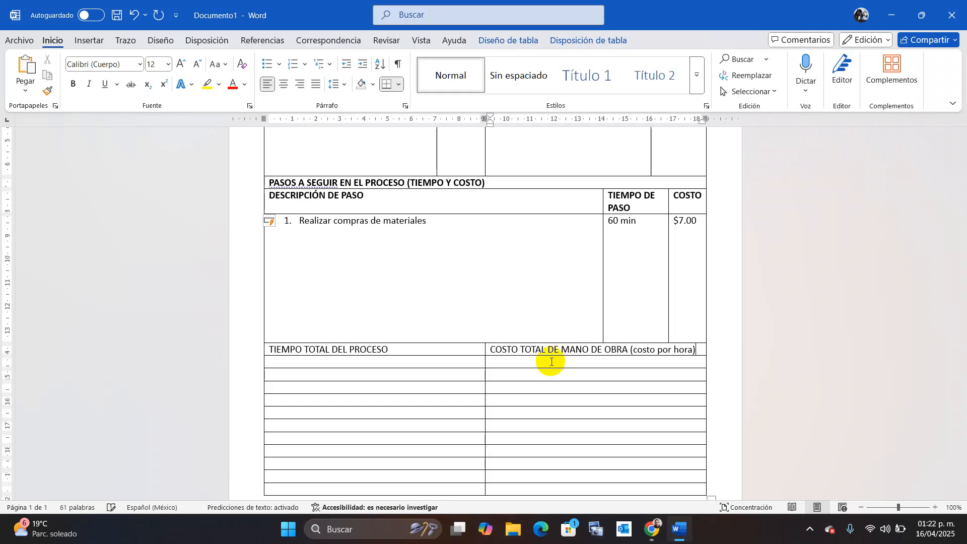
left_click(655, 378)
Make the TIEMPO TOTAL and COSTO TOTAL DE MANO DE OBRA header row bold.
left_click_drag(700, 347, 454, 350)
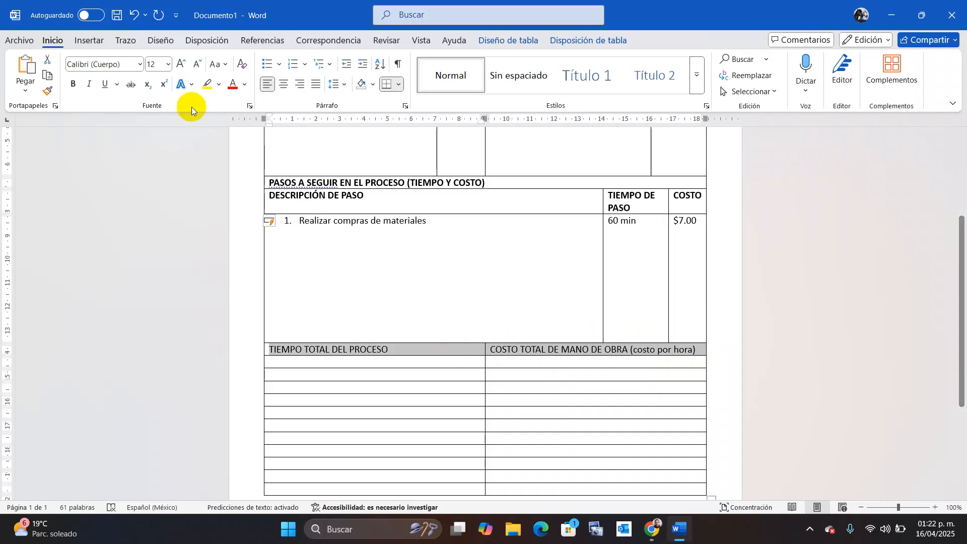
key("ctrl+f")
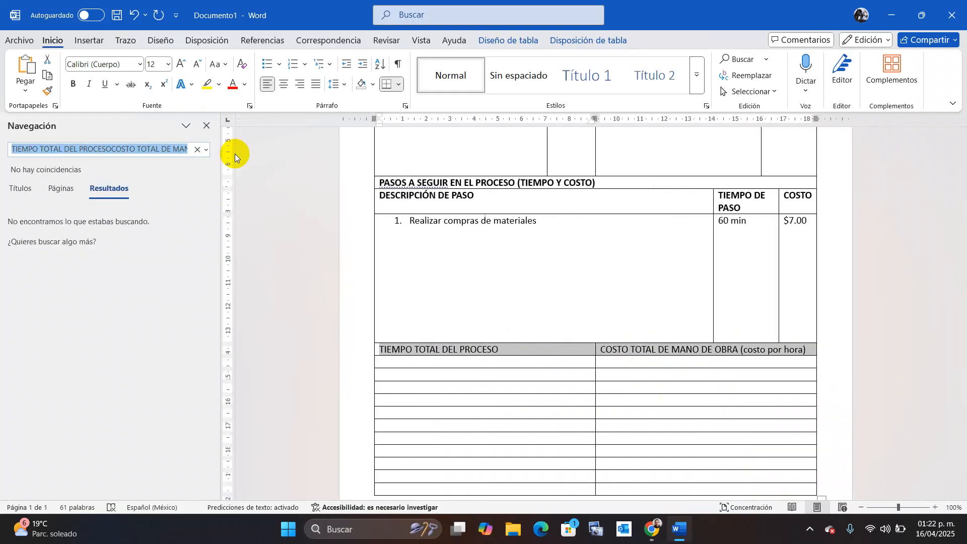
left_click(206, 126)
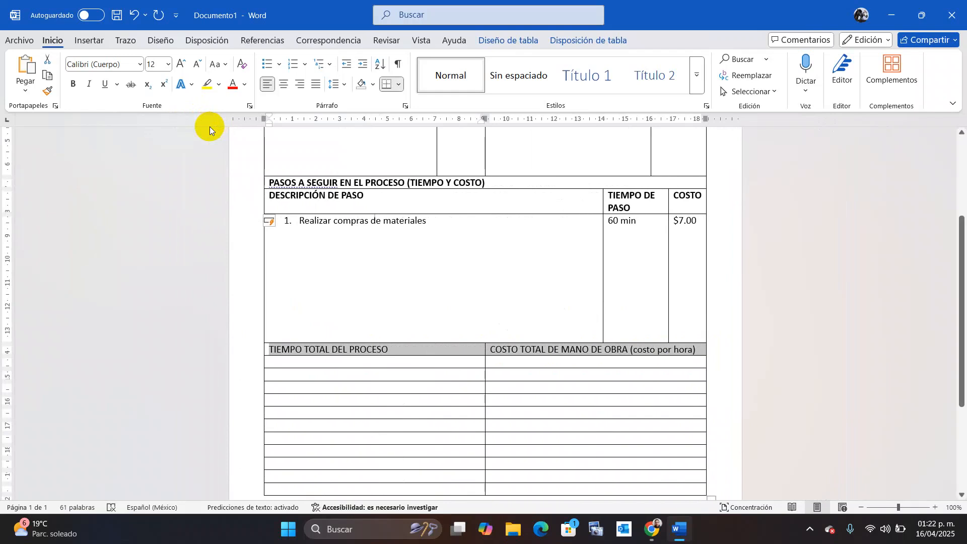
key("ctrl+b")
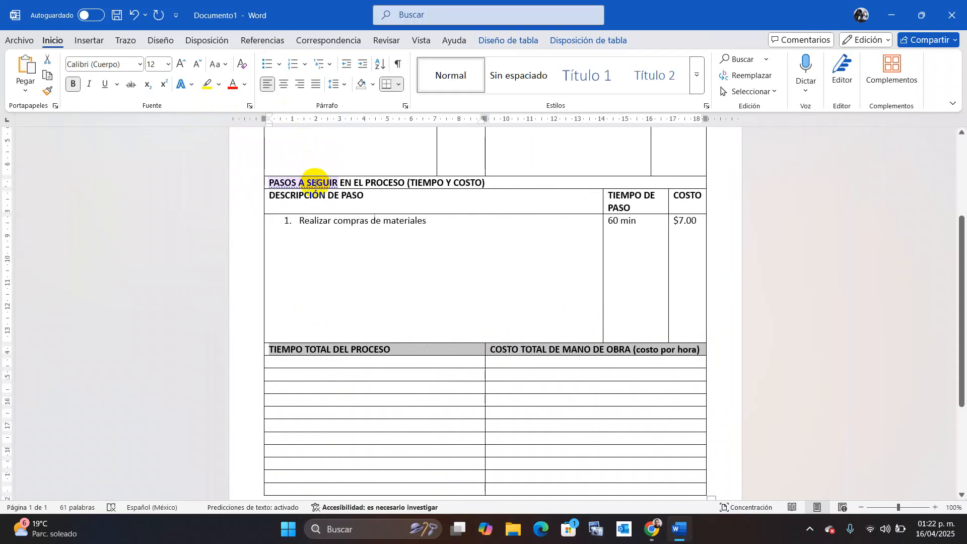
Accept the grammar suggestion to reword the heading to 'PASOS PARA SEGUIR EN EL PROCESO'.
right_click(316, 182)
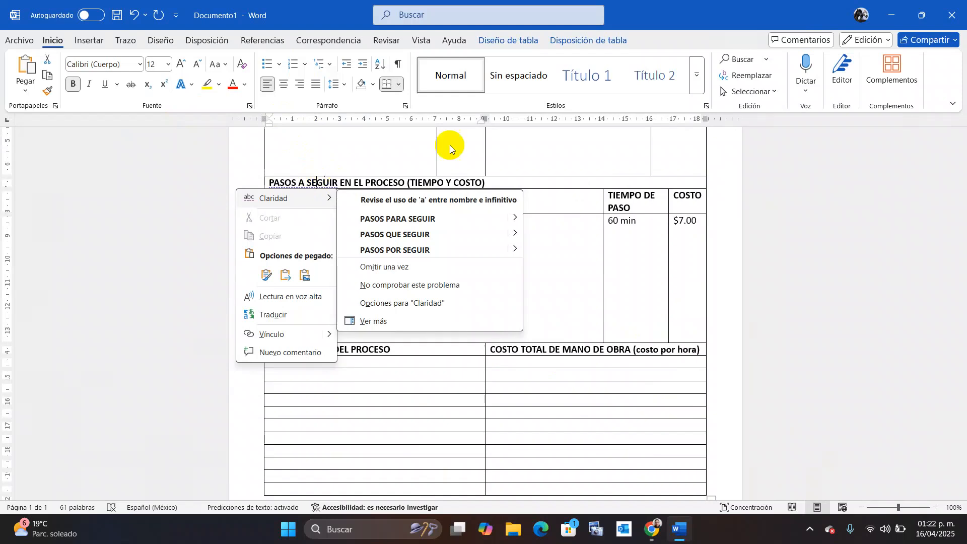
left_click(330, 186)
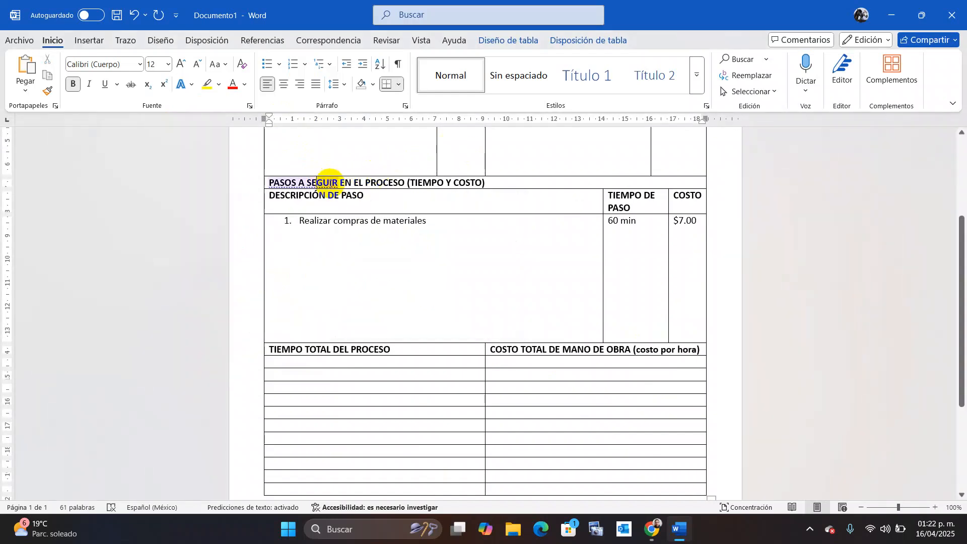
right_click(330, 184)
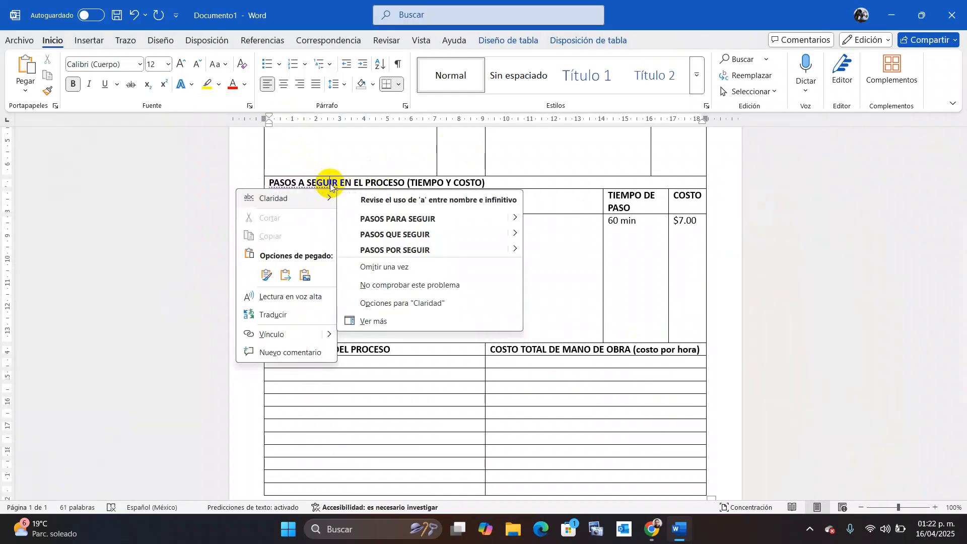
left_click(435, 220)
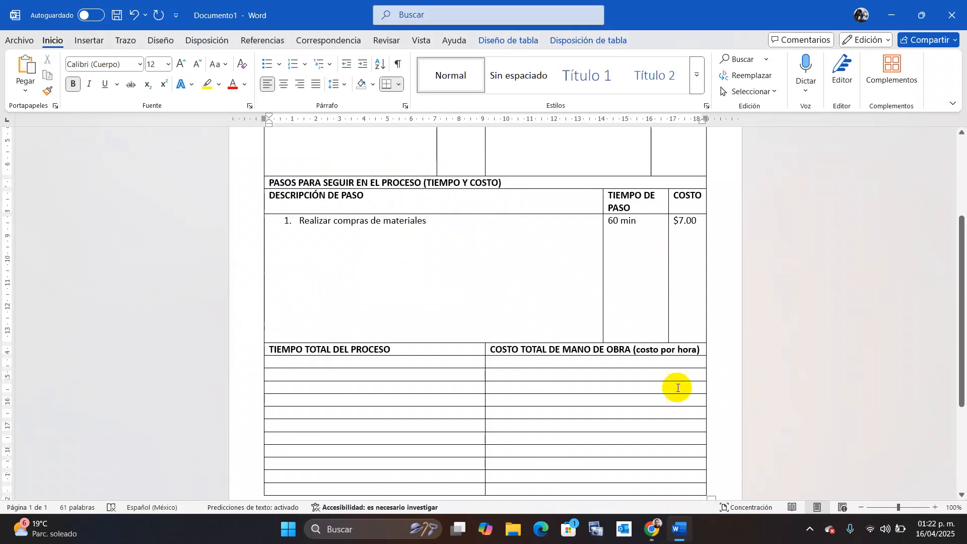
Type the COSTO TOTAL DE MATERIALES label in the next empty totals cell.
left_click(463, 377)
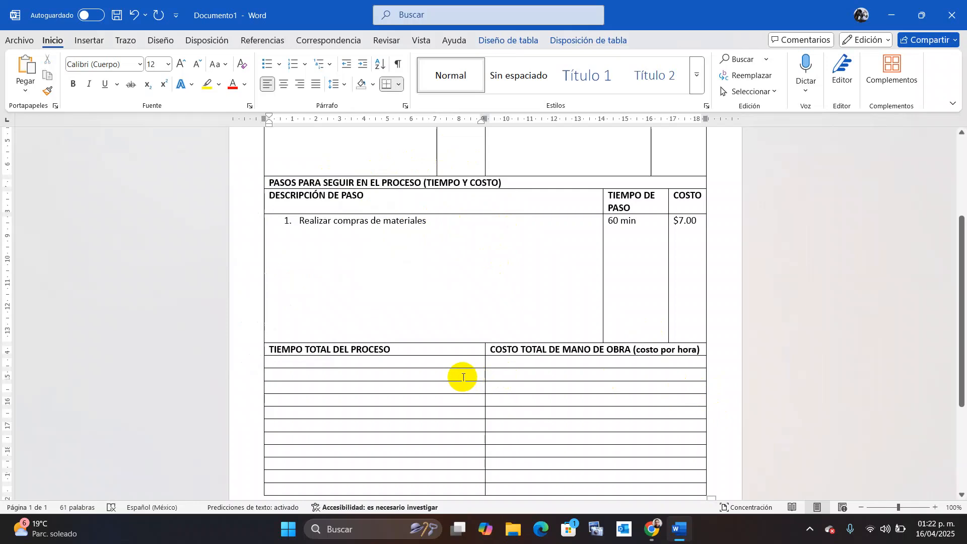
type("co")
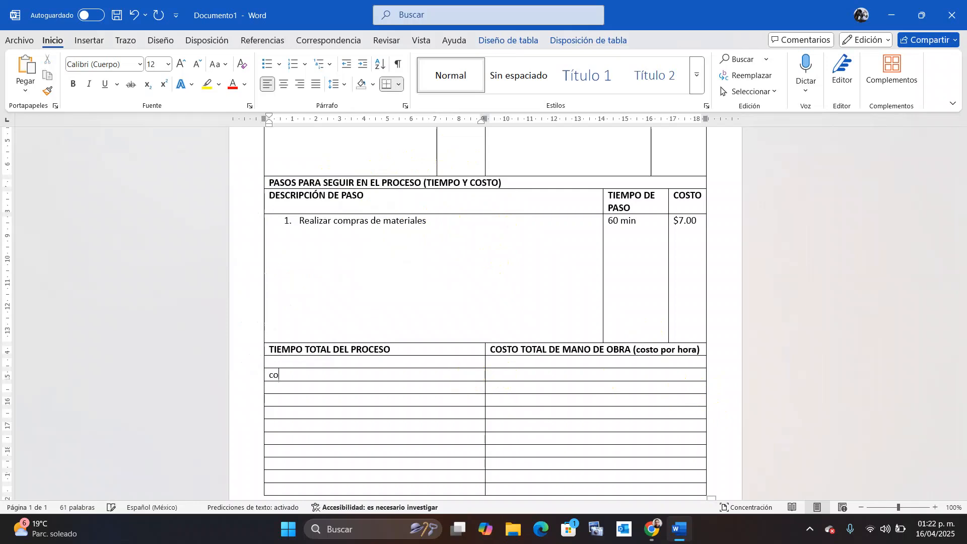
key("BackSpace")
key("BackSpace")
type("COSTO DE MATERIALES")
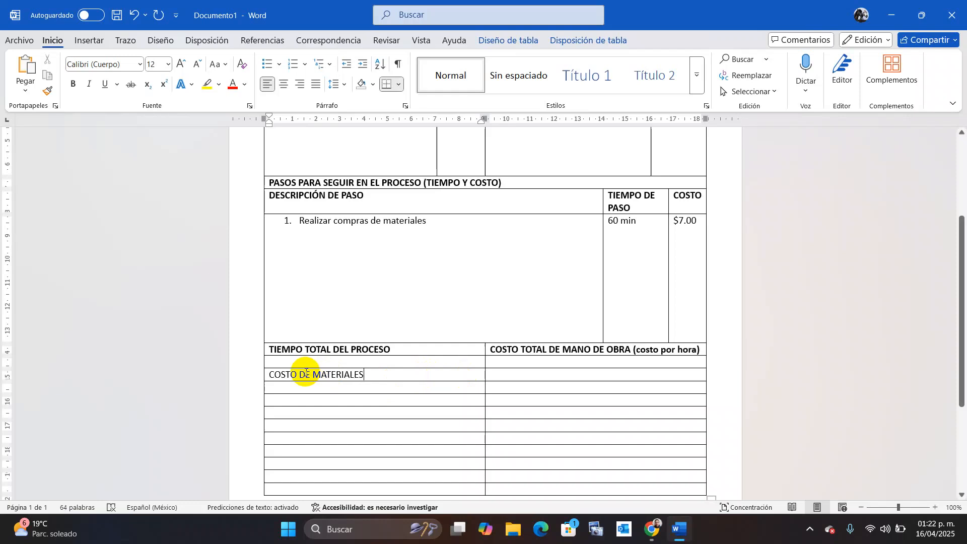
type("TOTAL")
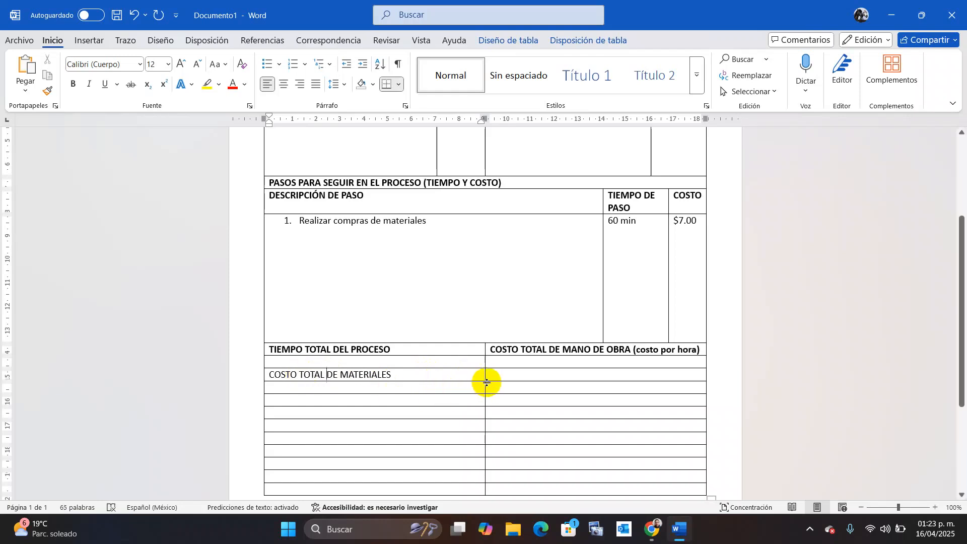
Enter PRECIO DE VENTA in the cell beside the materials label.
right_click(506, 379)
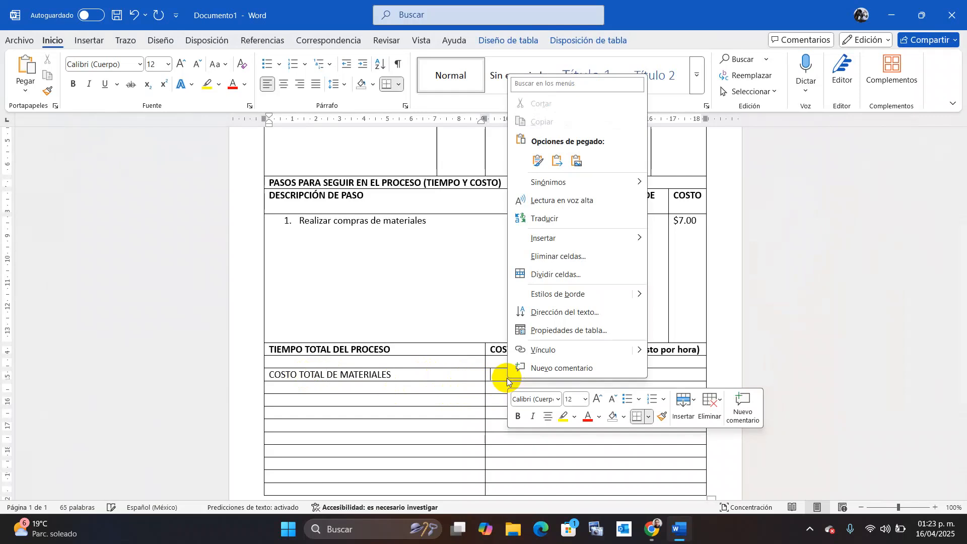
key("p")
key("o")
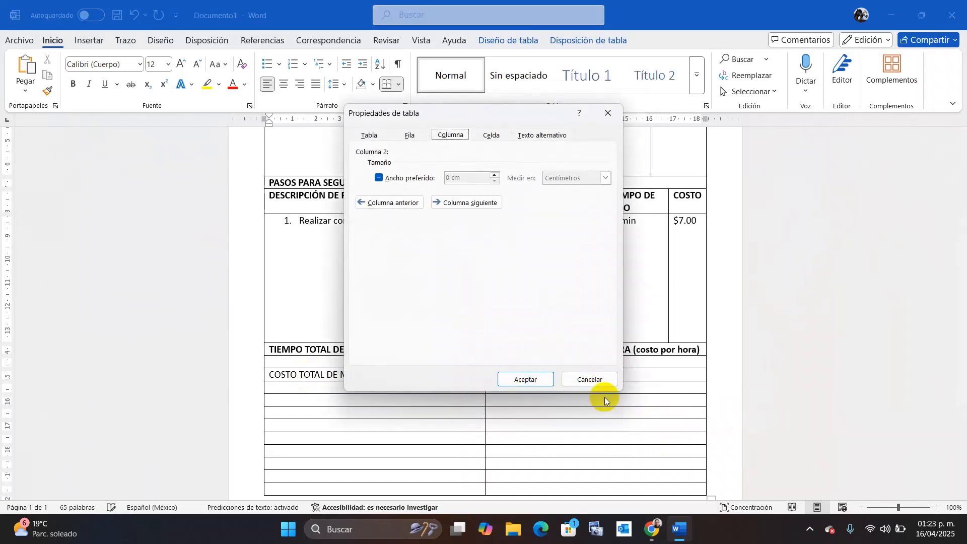
left_click(595, 380)
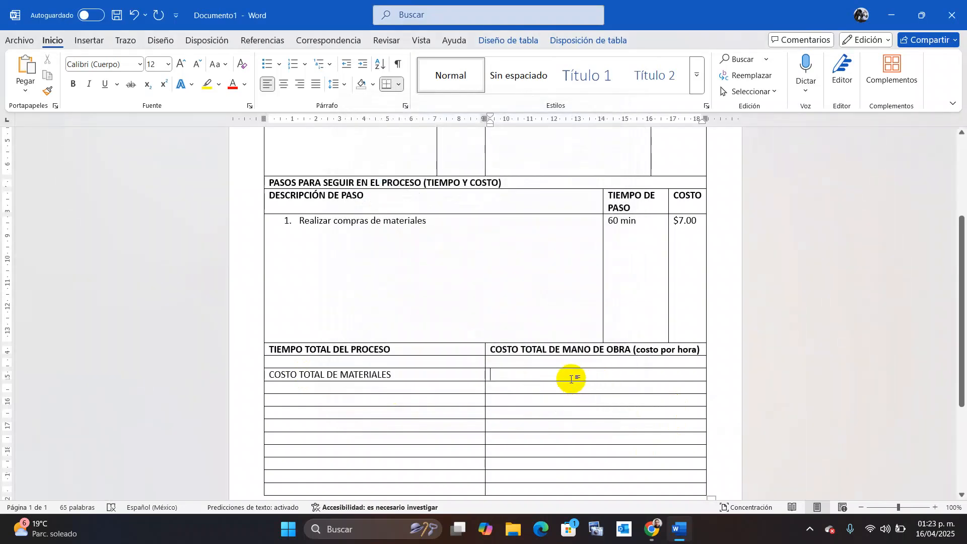
type("PRECIO DE VENTA")
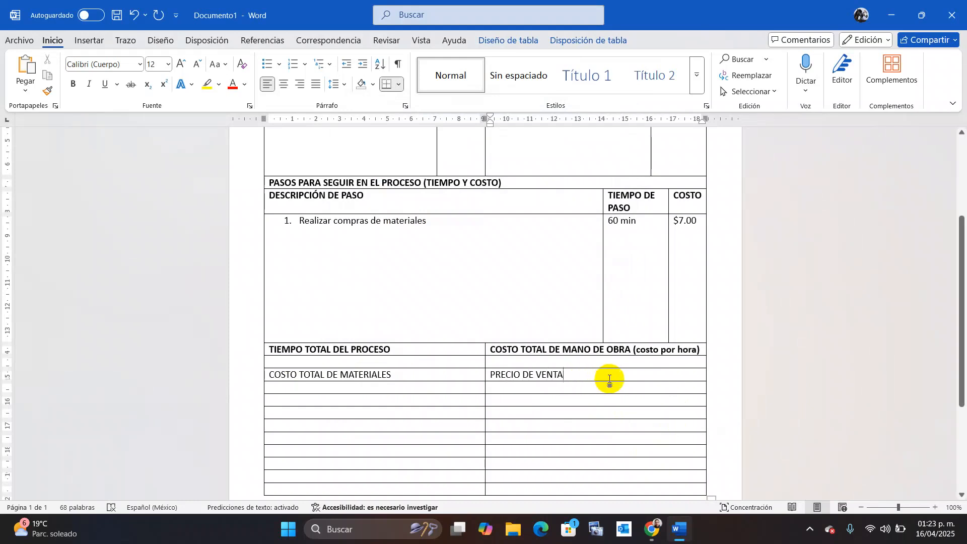
Bold the COSTO TOTAL DE MATERIALES and PRECIO DE VENTA row and make the blank row under the first totals taller.
left_click_drag(508, 372, 441, 375)
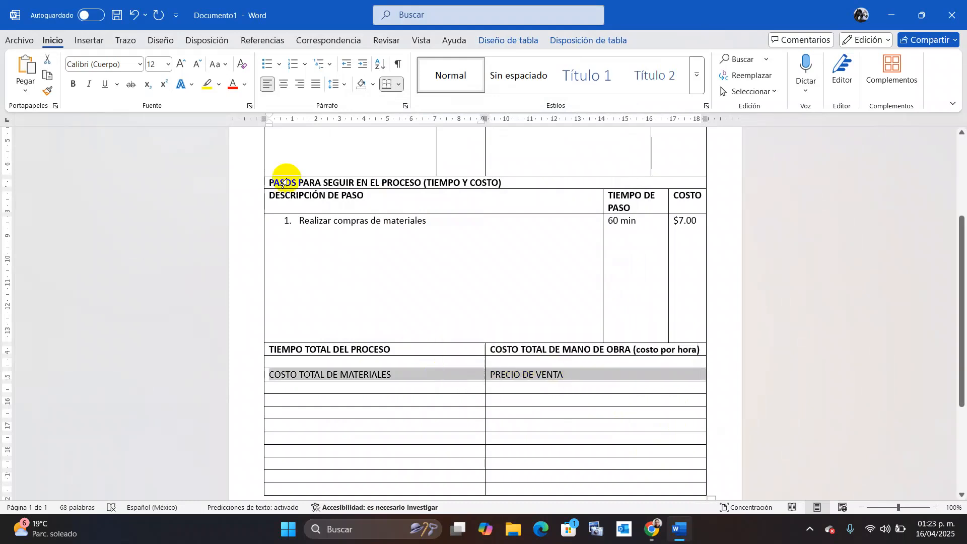
key("ctrl+n")
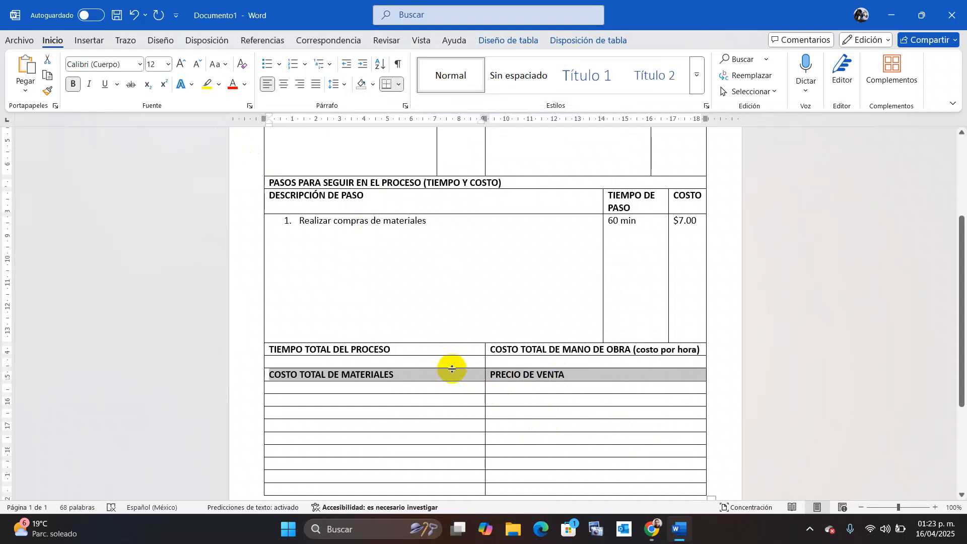
left_click_drag(454, 368, 447, 413)
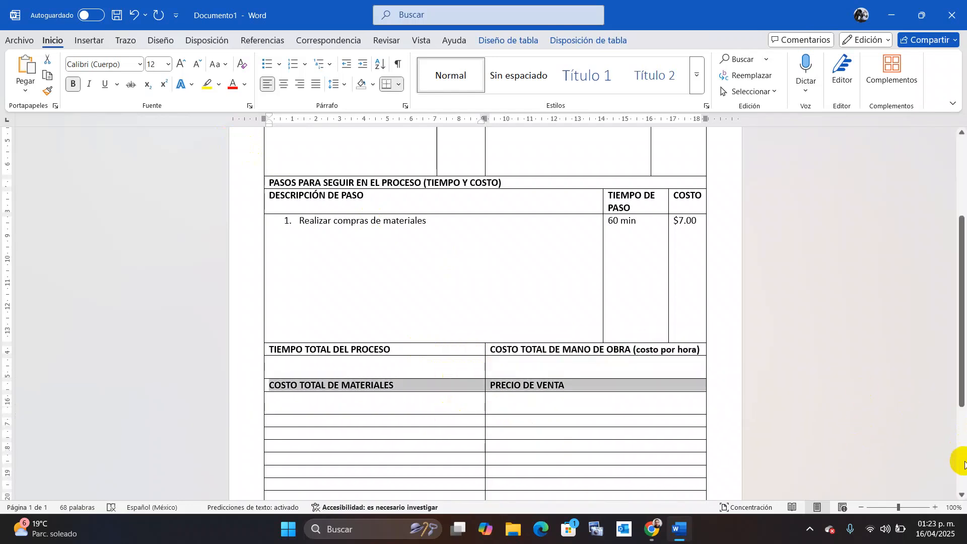
left_click(960, 495)
left_click(959, 497)
left_click(959, 498)
left_click(959, 497)
left_click(960, 497)
left_click(959, 498)
left_click(959, 498)
left_click(960, 498)
left_click(960, 497)
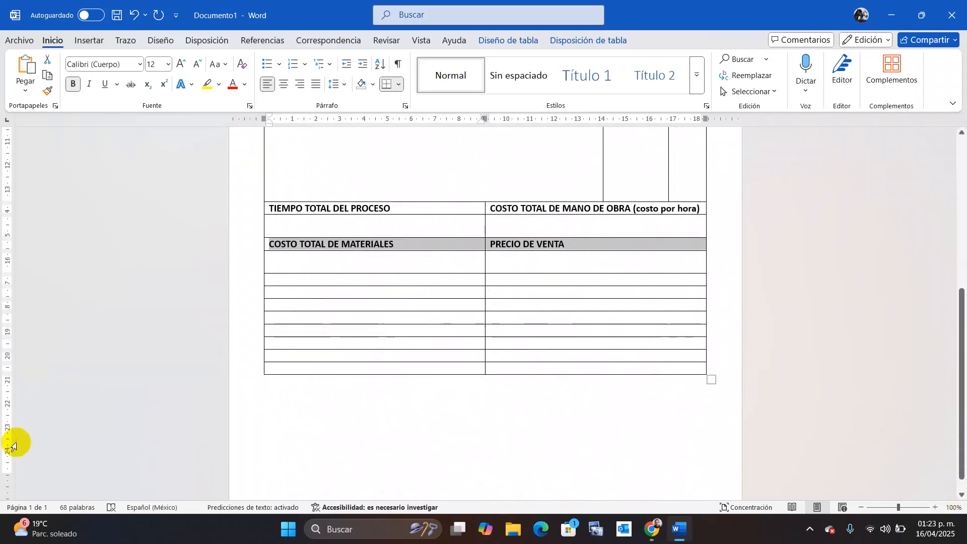
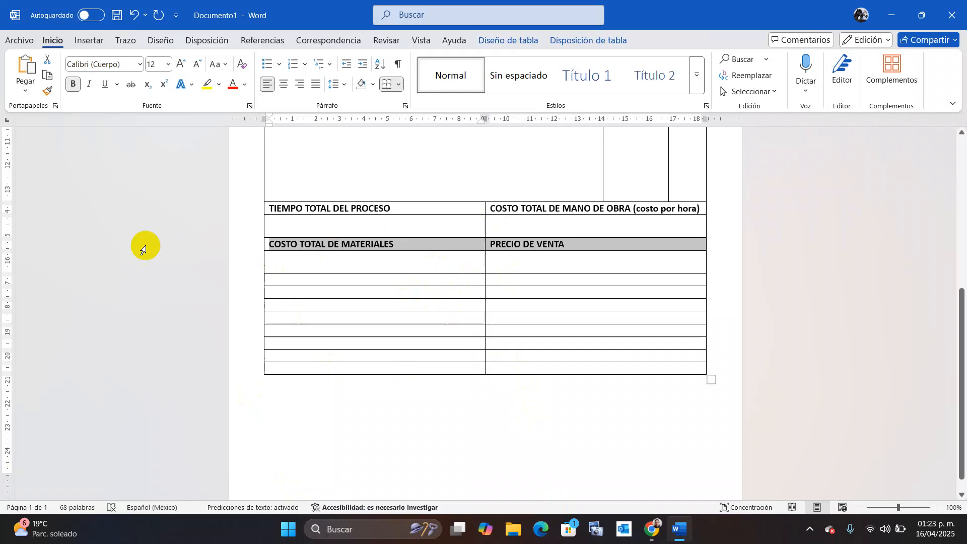
Merge the empty row below the materials/sale-price row into a single cell.
left_click(485, 275)
left_click_drag(485, 276, 468, 274)
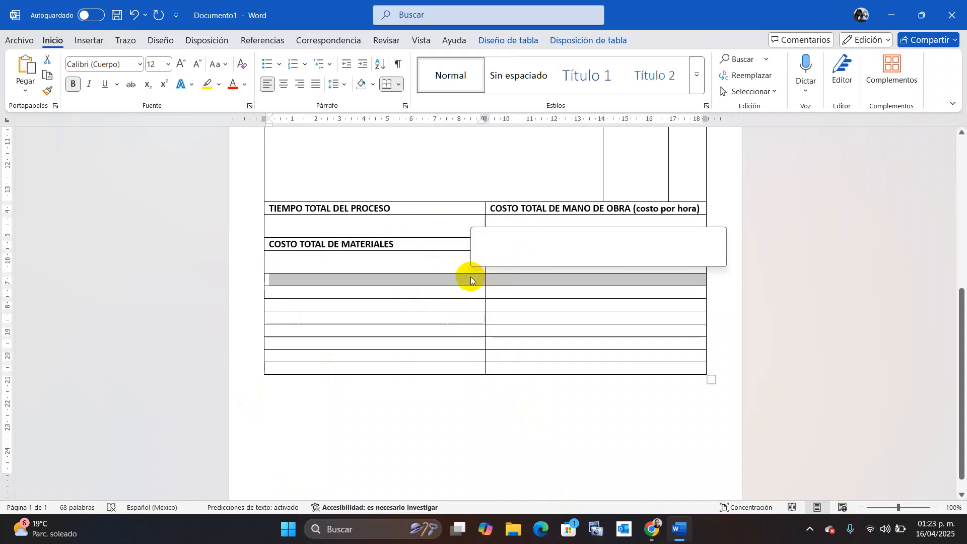
right_click(470, 277)
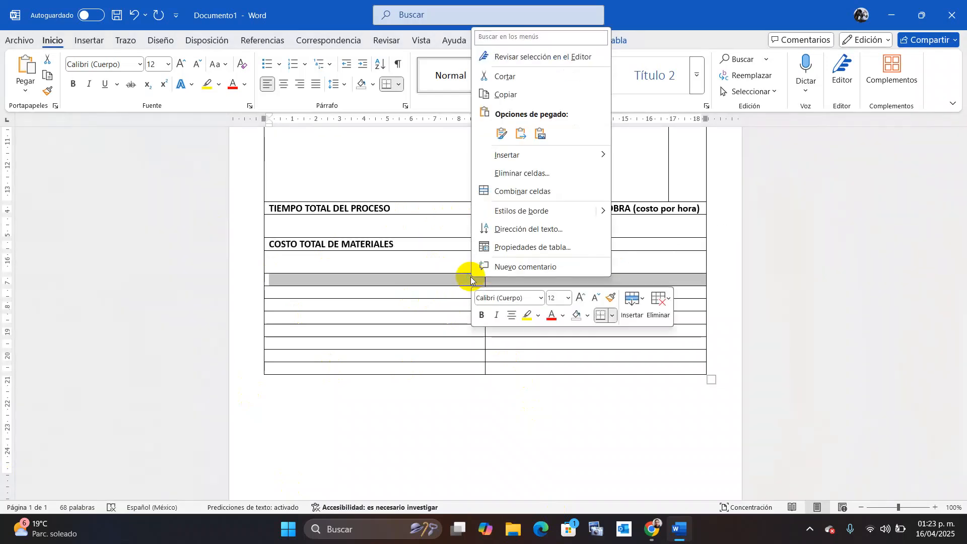
left_click(545, 194)
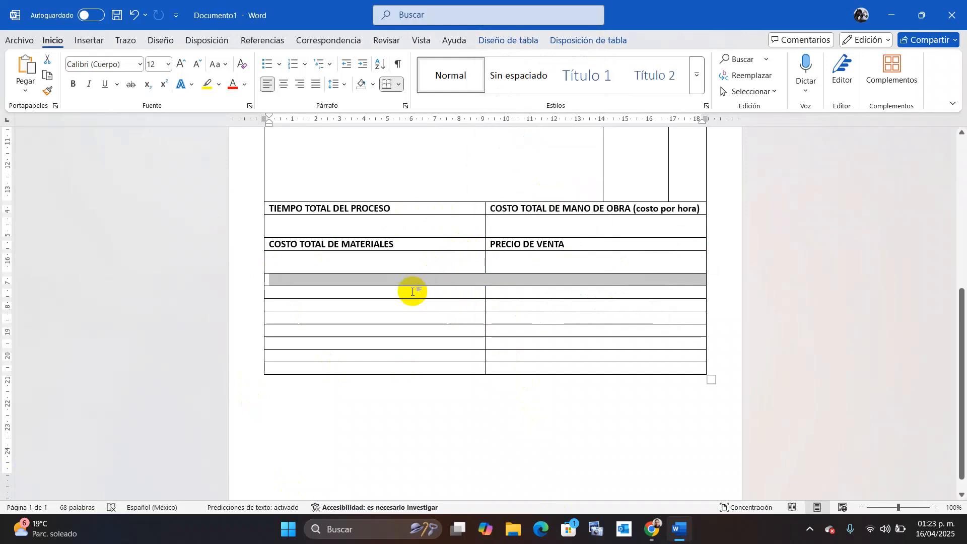
Type the bold heading DESCRIPCIÓN DE RESULTADO DE PROCESO in the merged cell.
type("e")
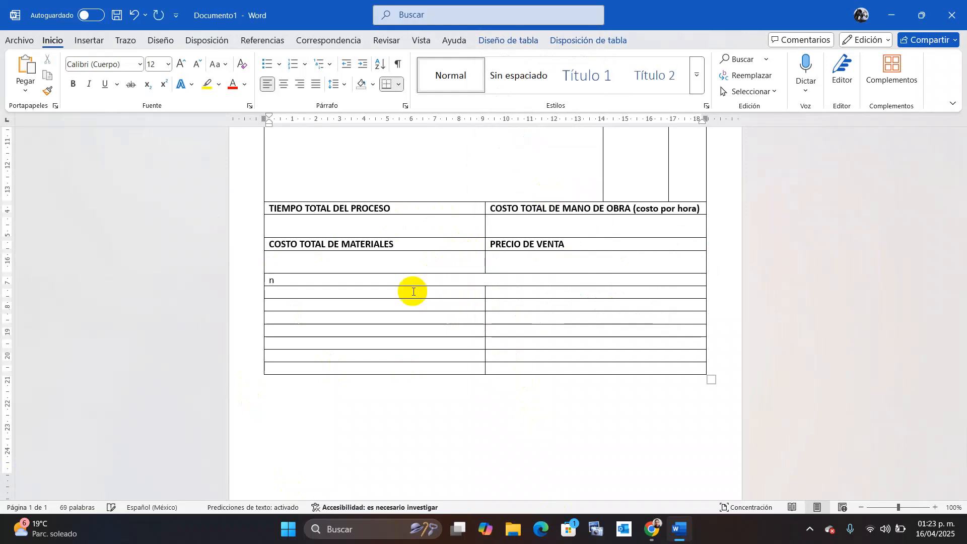
key("BackSpace")
key("ctrl+b")
type("DESCRIPCI")
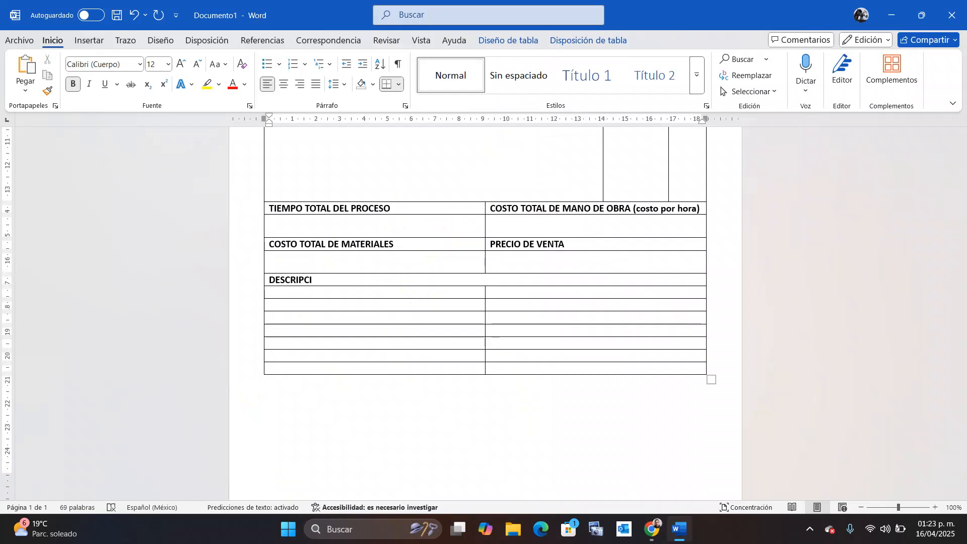
type("ÓN DE RESULTADO ")
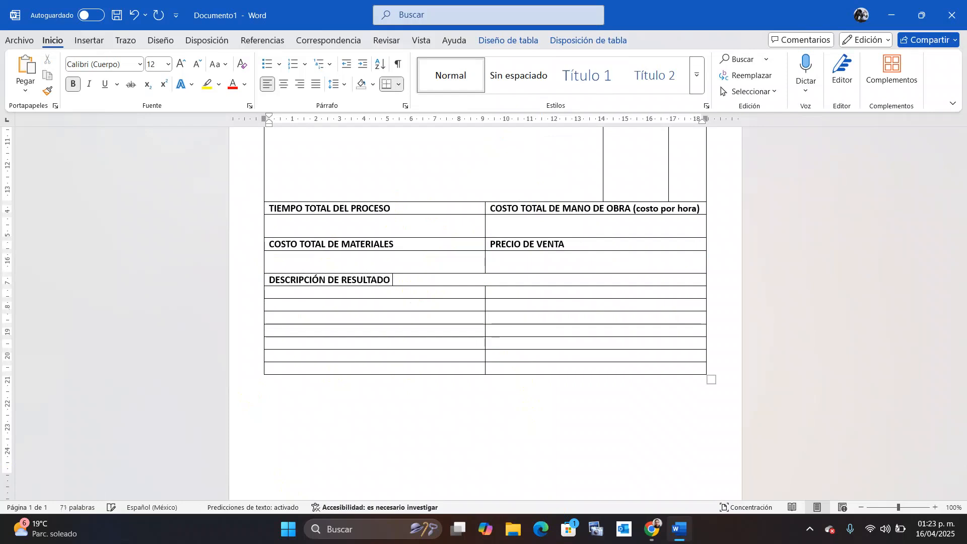
type("DE PROCESO")
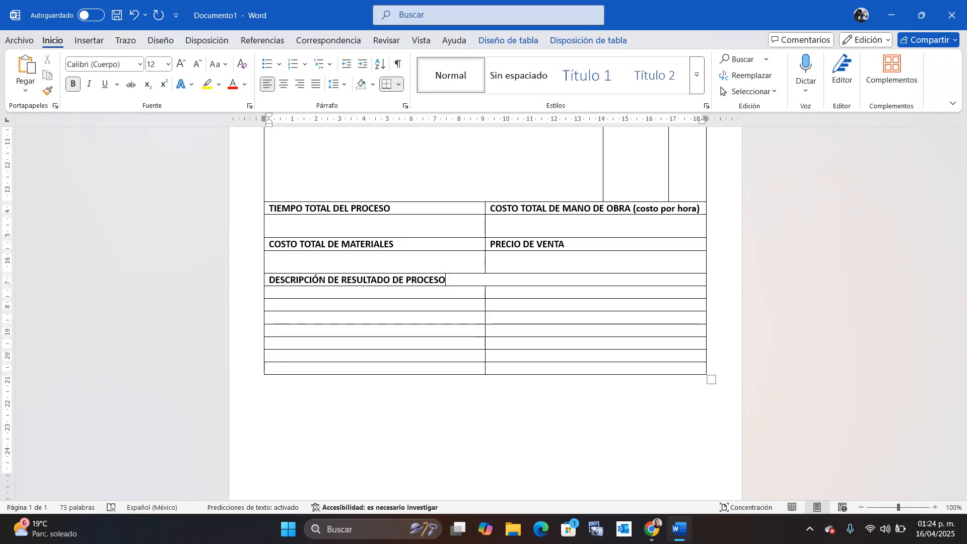
Merge each of the next three empty rows into one full-width cell with Combinar celdas.
left_click_drag(491, 291, 479, 292)
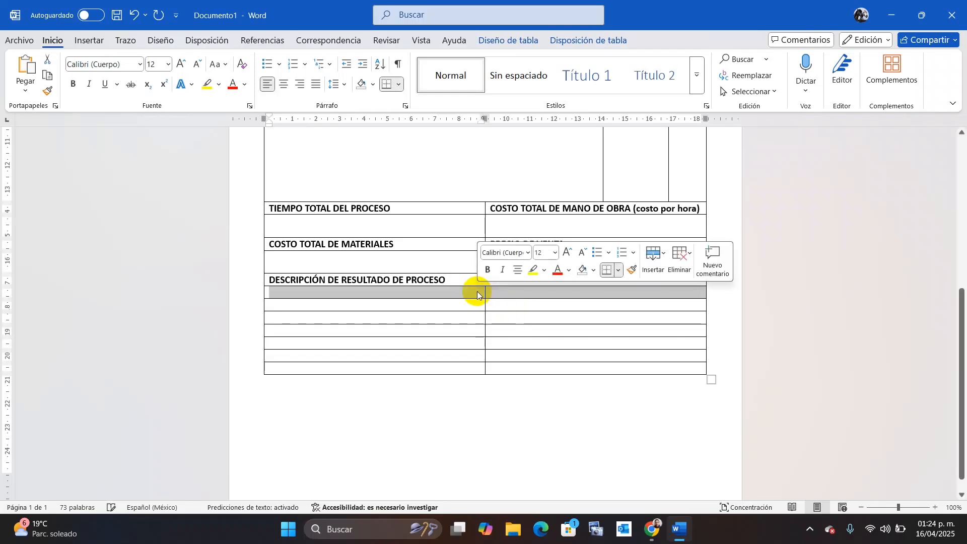
right_click(477, 294)
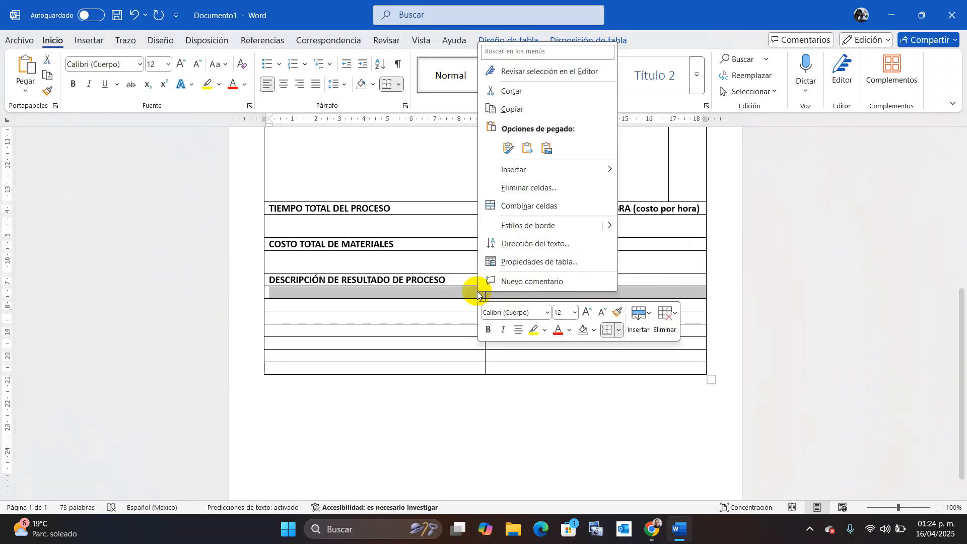
left_click(538, 206)
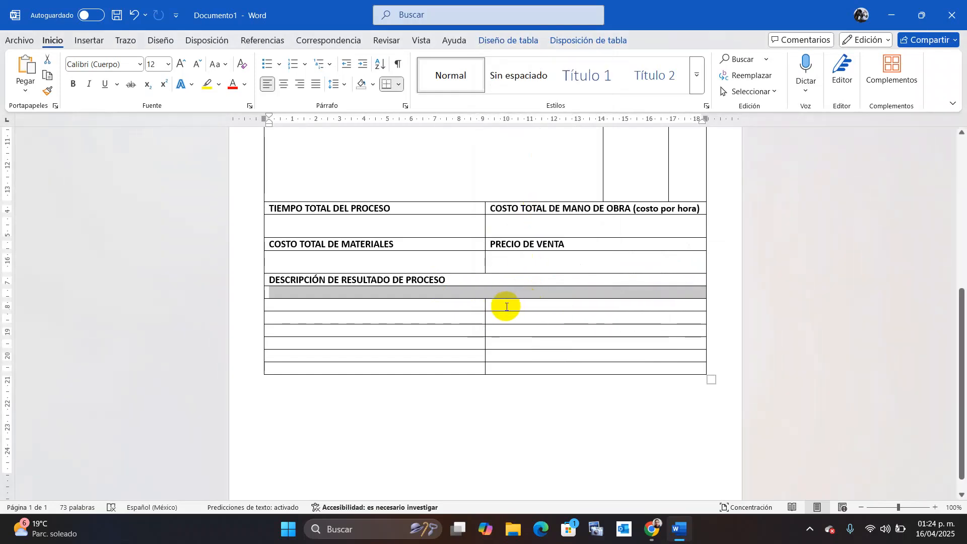
left_click_drag(491, 304, 470, 306)
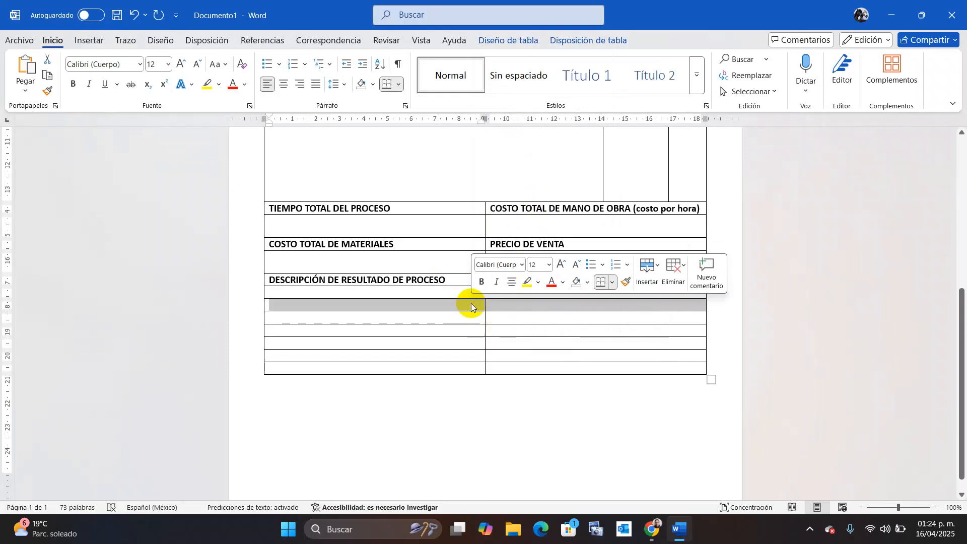
left_click(471, 306)
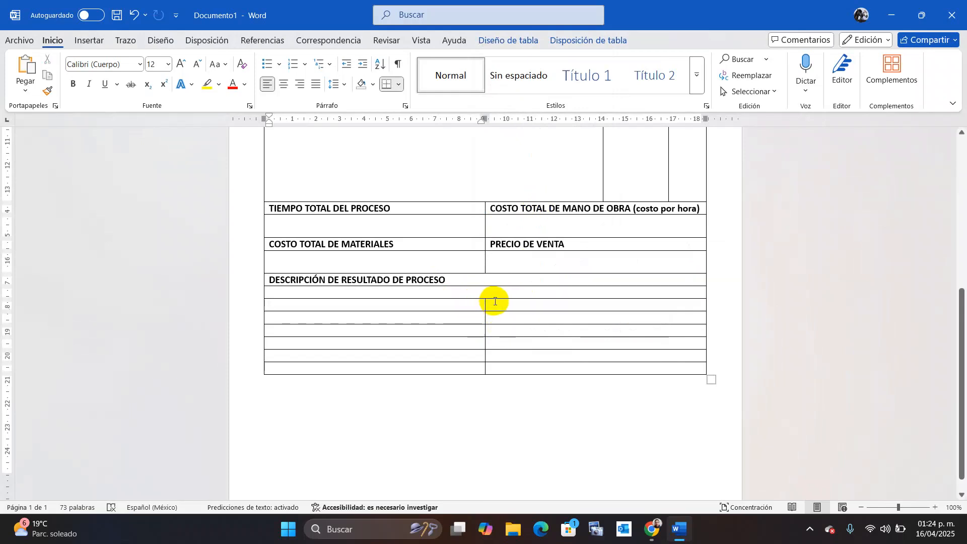
left_click_drag(492, 302, 468, 305)
right_click(469, 305)
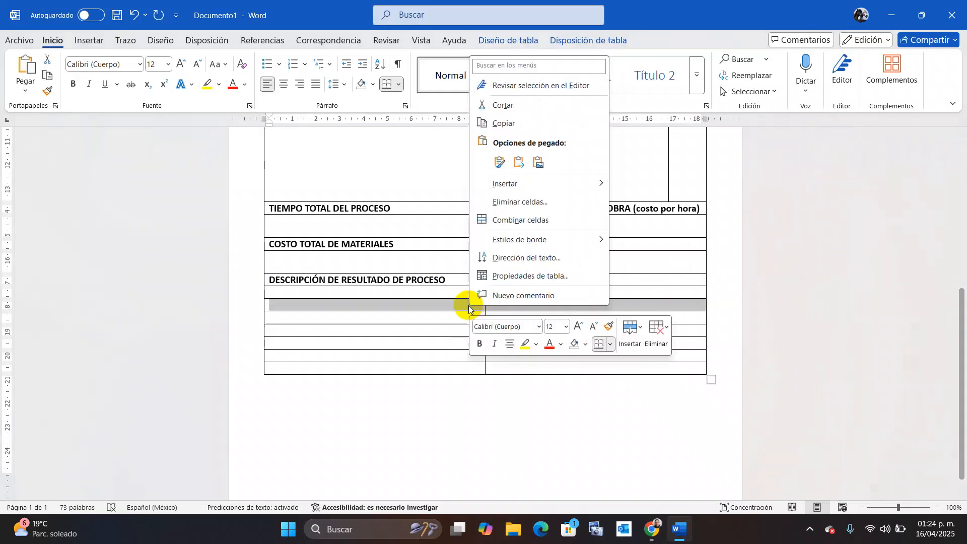
mouse_move(559, 182)
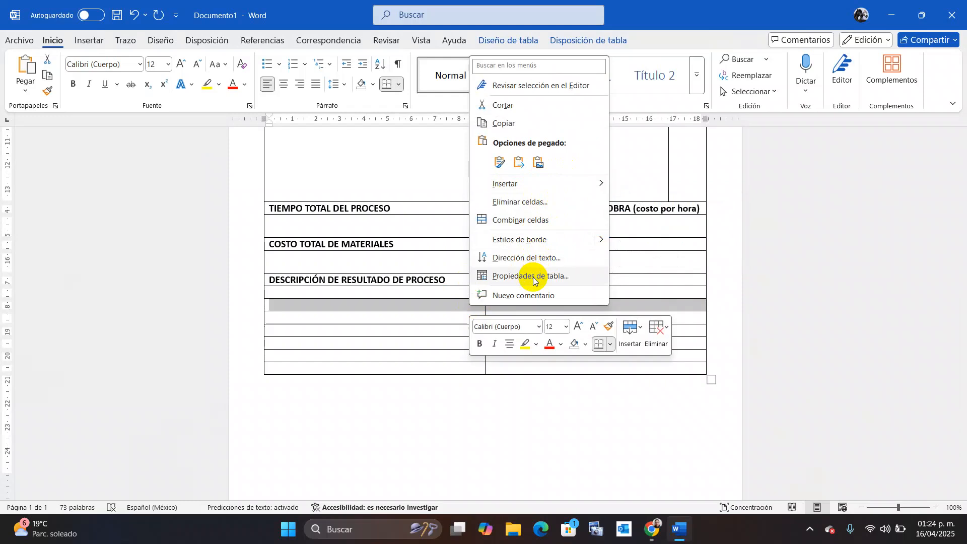
left_click(544, 225)
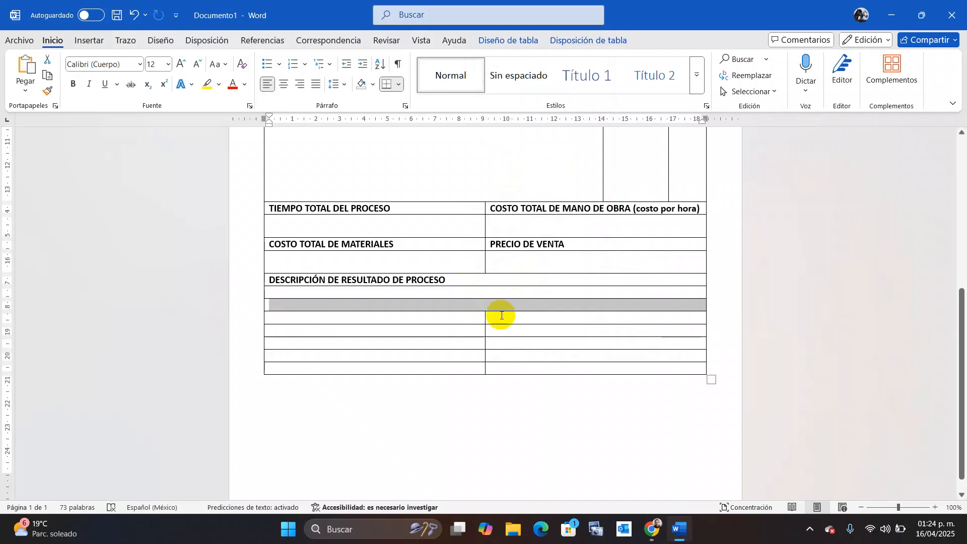
left_click_drag(498, 315, 469, 317)
right_click(471, 322)
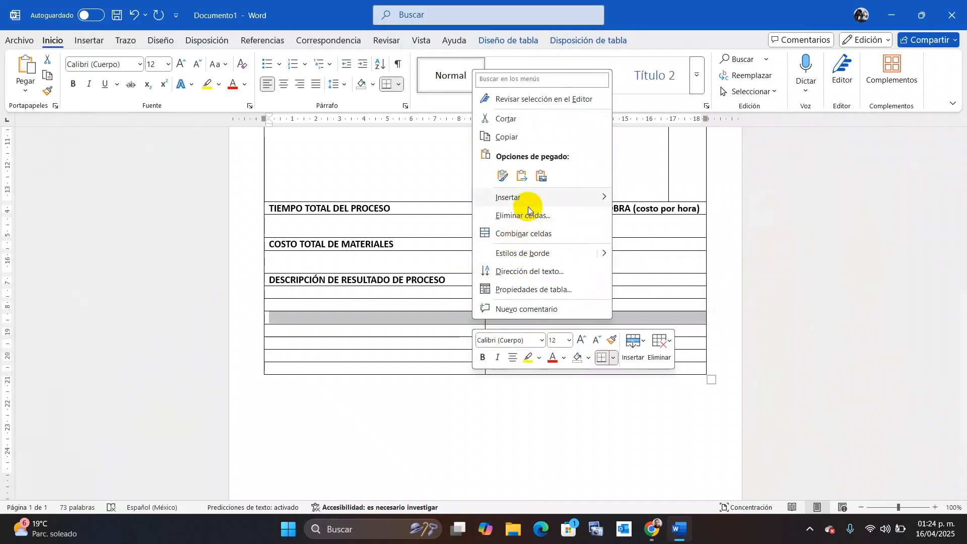
left_click(527, 234)
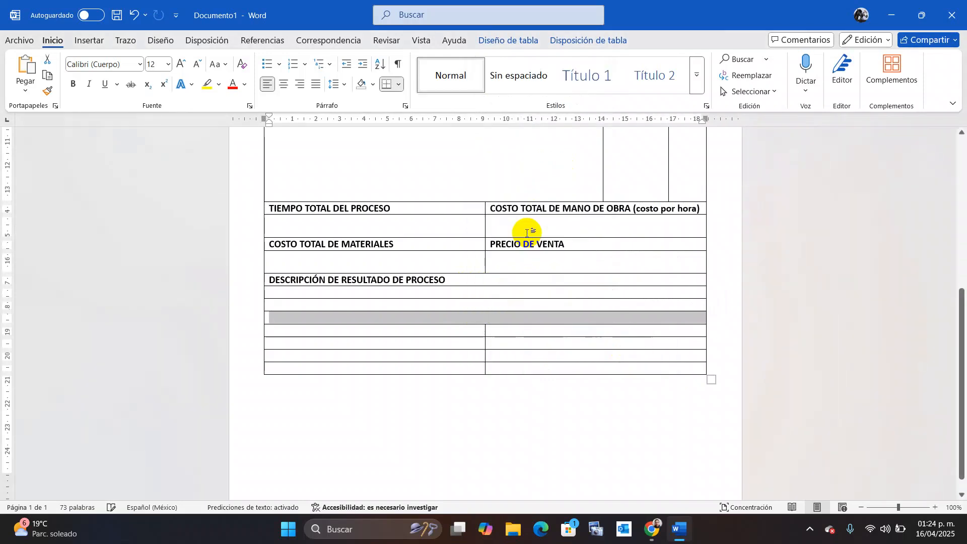
Type OBSERVACIONES in the second merged row and make it bold.
left_click(396, 305)
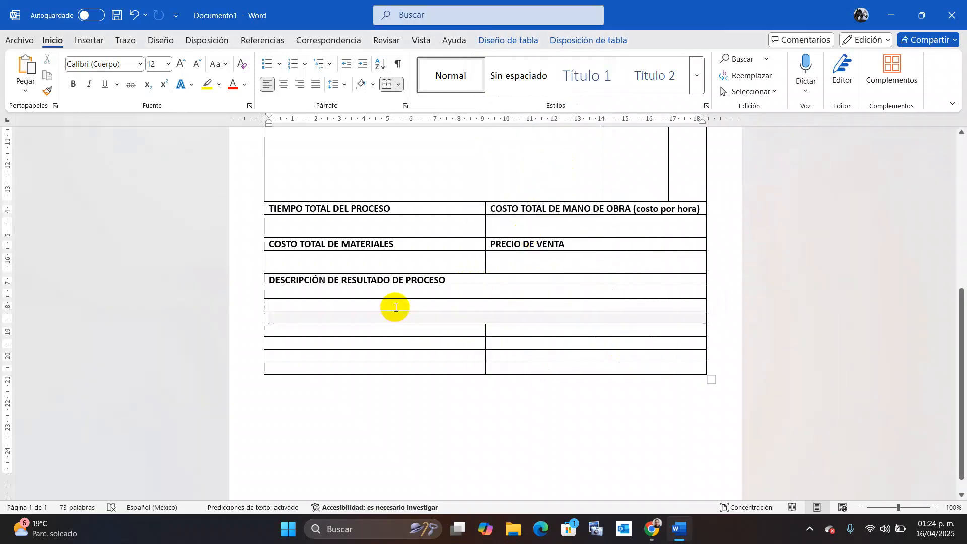
type("O")
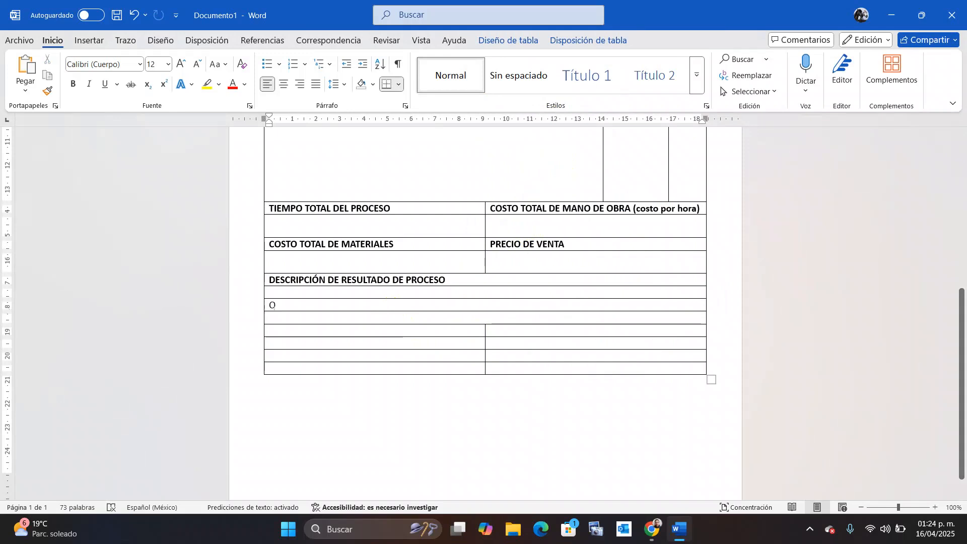
type("BSERVACIONES")
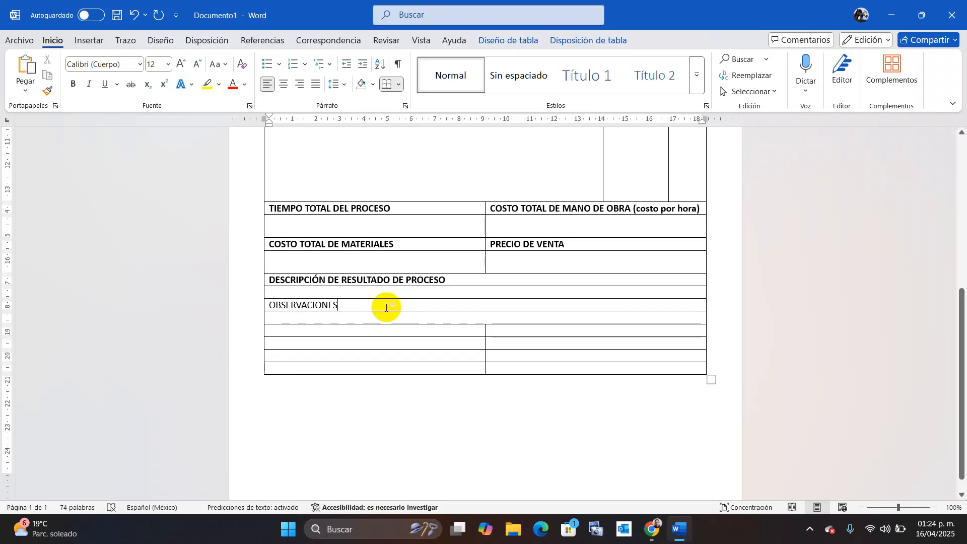
left_click_drag(367, 304, 264, 307)
key("ctrl+n")
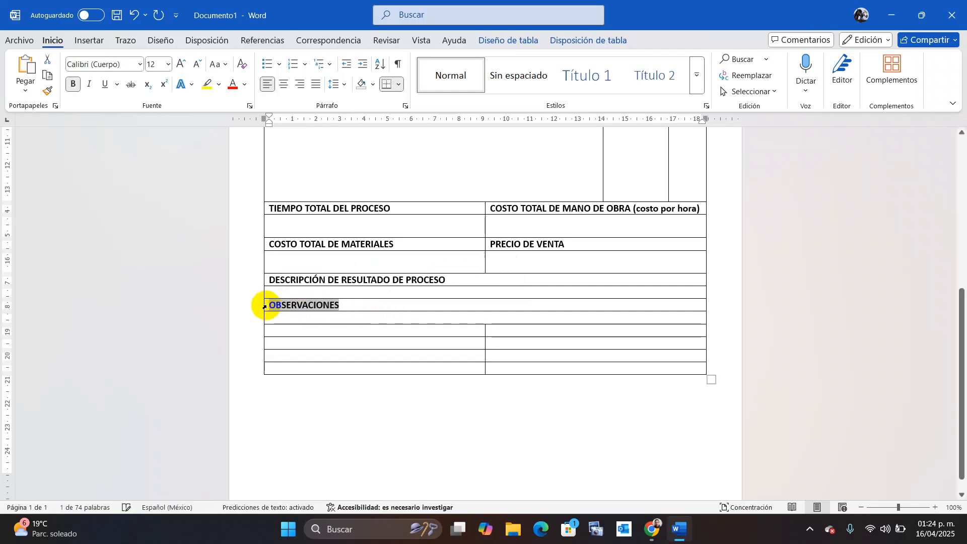
Delete the leftover empty rows at the bottom of the table.
left_click_drag(498, 333, 474, 370)
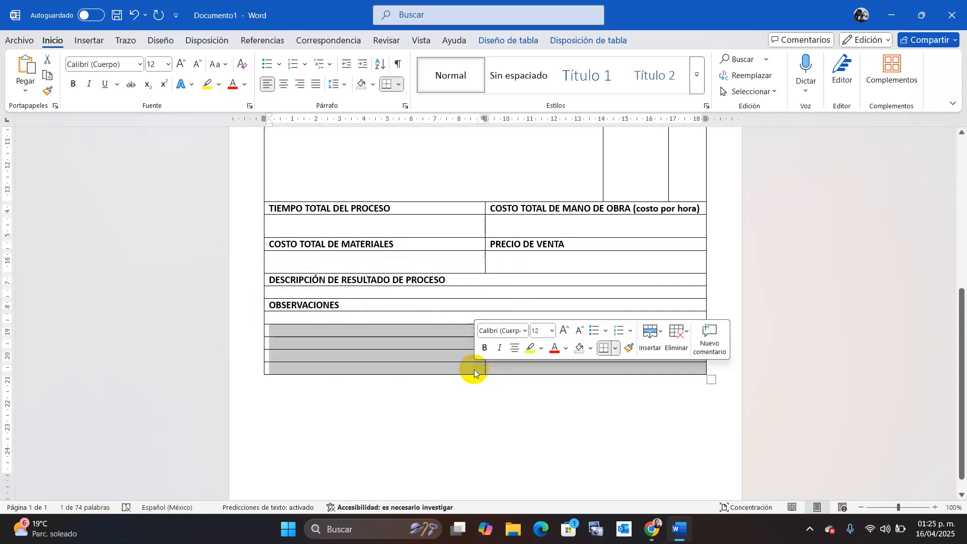
right_click(473, 369)
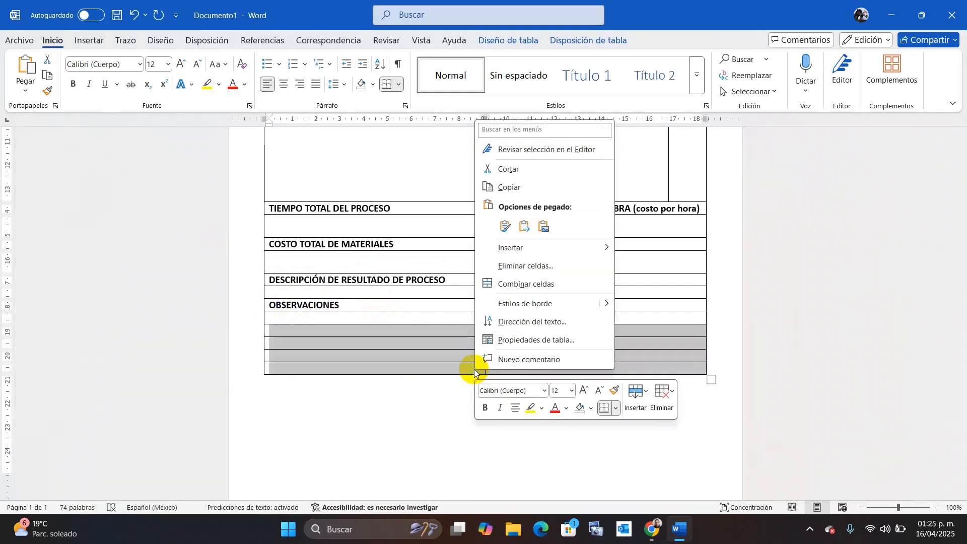
left_click(524, 263)
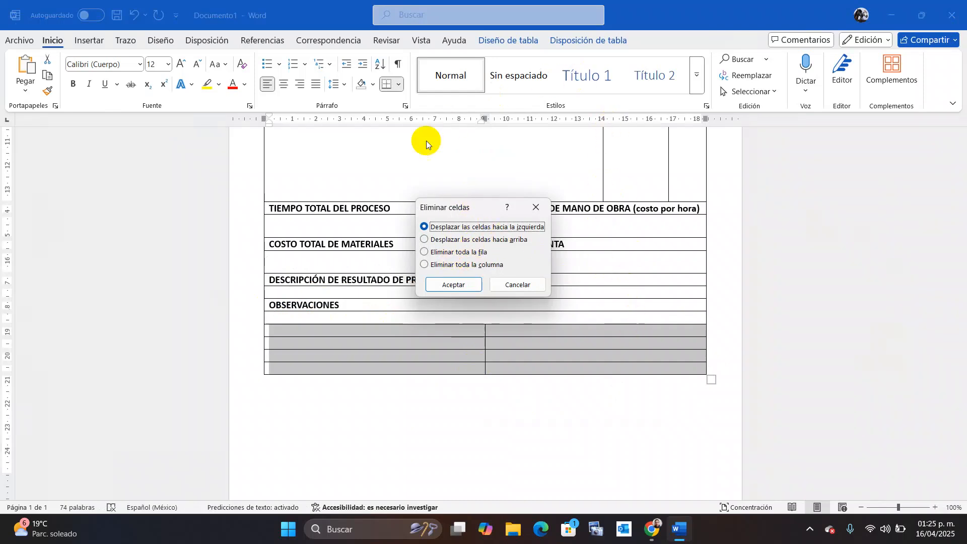
left_click(424, 253)
left_click(450, 285)
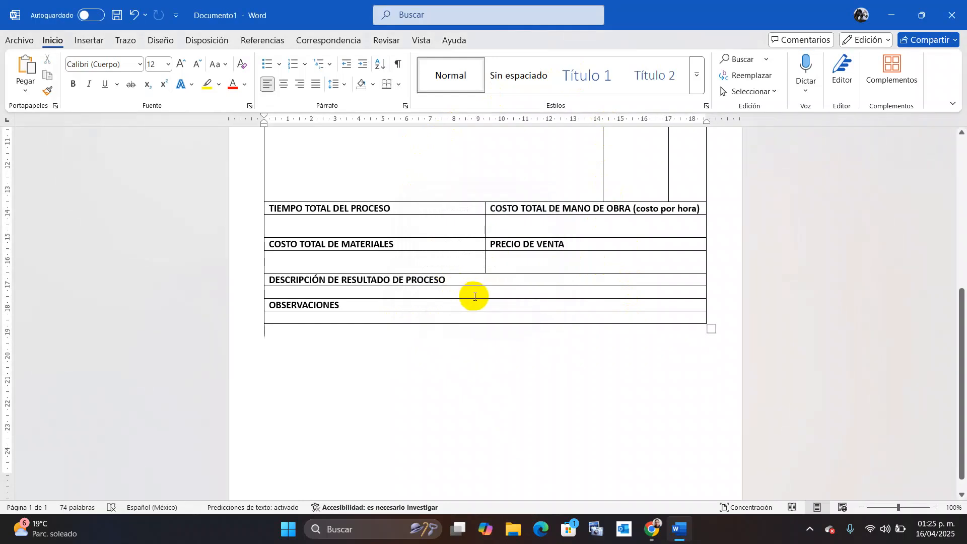
Drag the description and OBSERVACIONES answer rows much taller.
left_click_drag(475, 298, 472, 356)
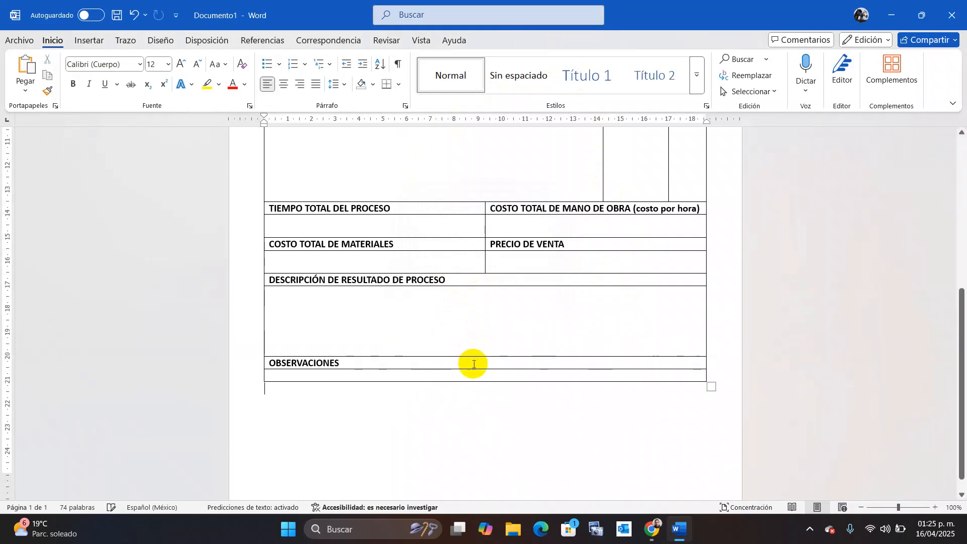
left_click(473, 384)
left_click(472, 383)
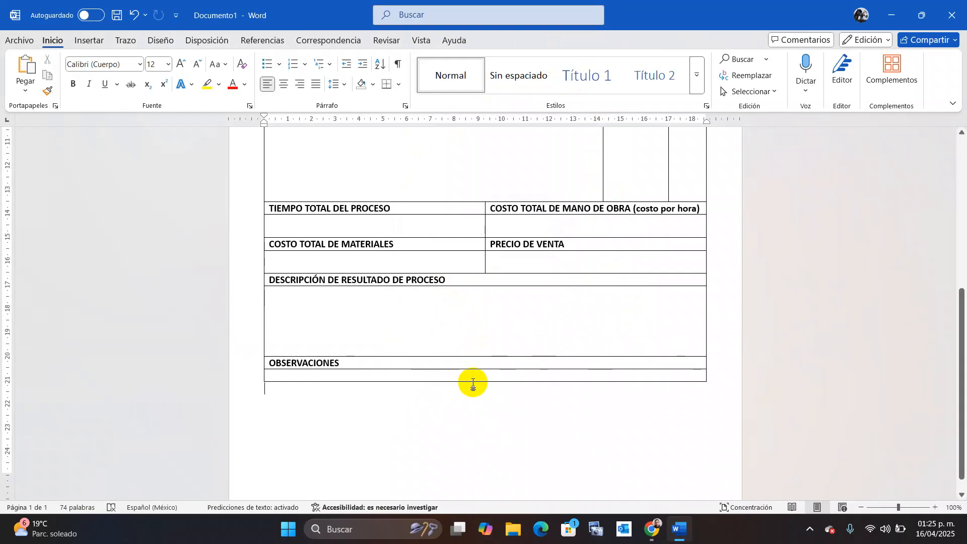
left_click_drag(470, 380, 469, 451)
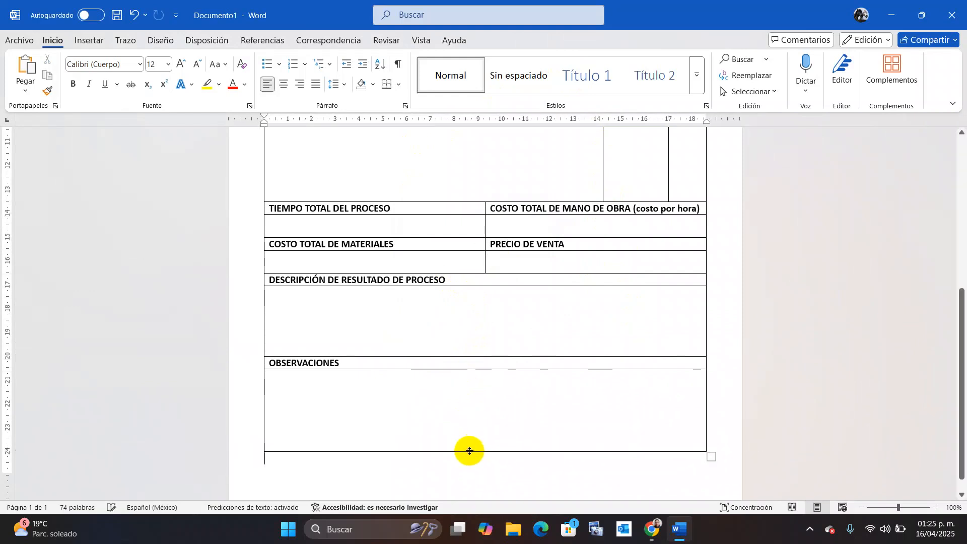
Zoom out to 50% and shorten the table rows so the form fits on one page.
left_click(861, 507)
left_click(861, 508)
left_click(862, 507)
left_click(861, 507)
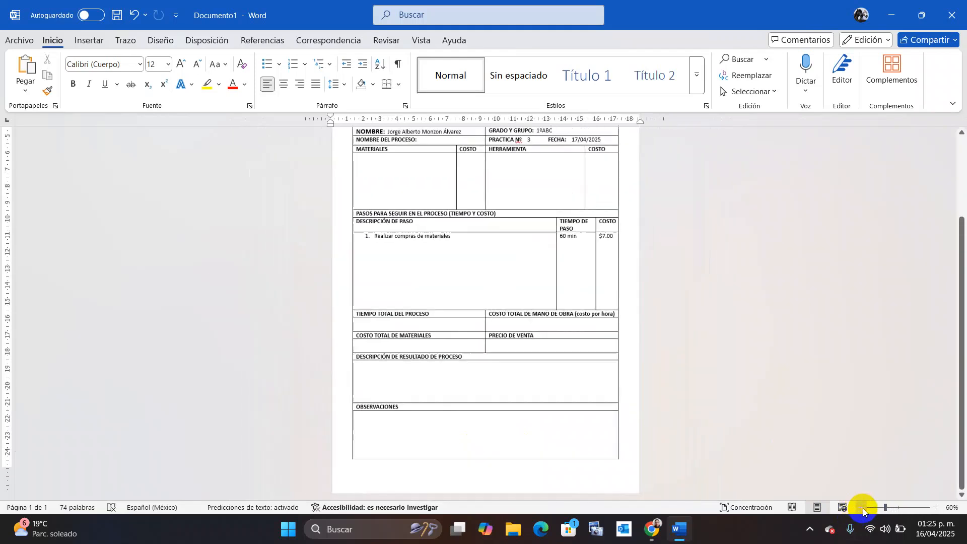
left_click(862, 507)
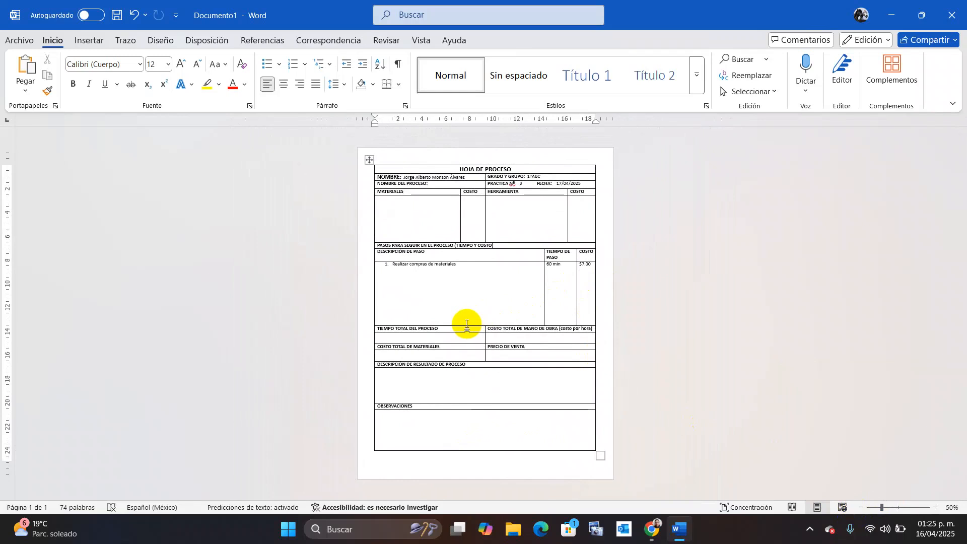
left_click_drag(469, 326, 467, 331)
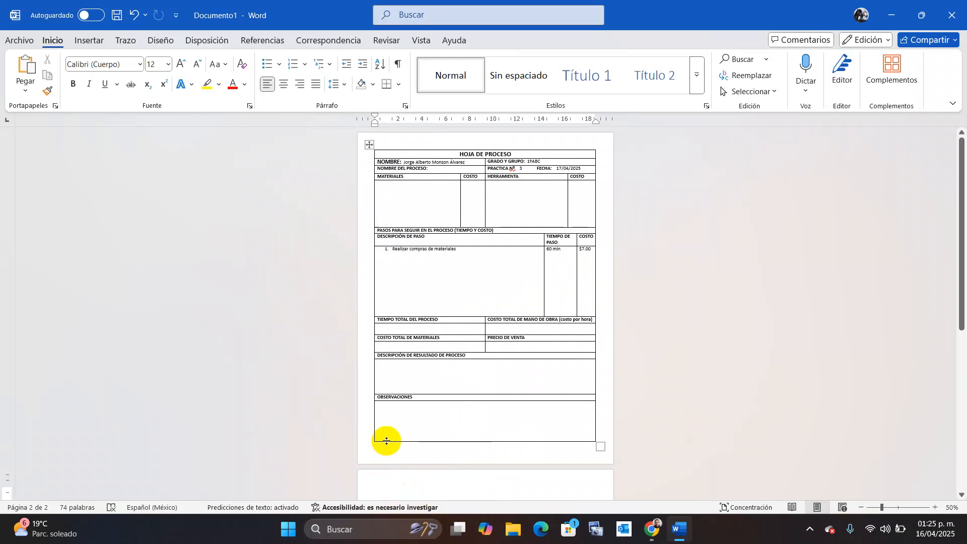
left_click_drag(386, 441, 388, 437)
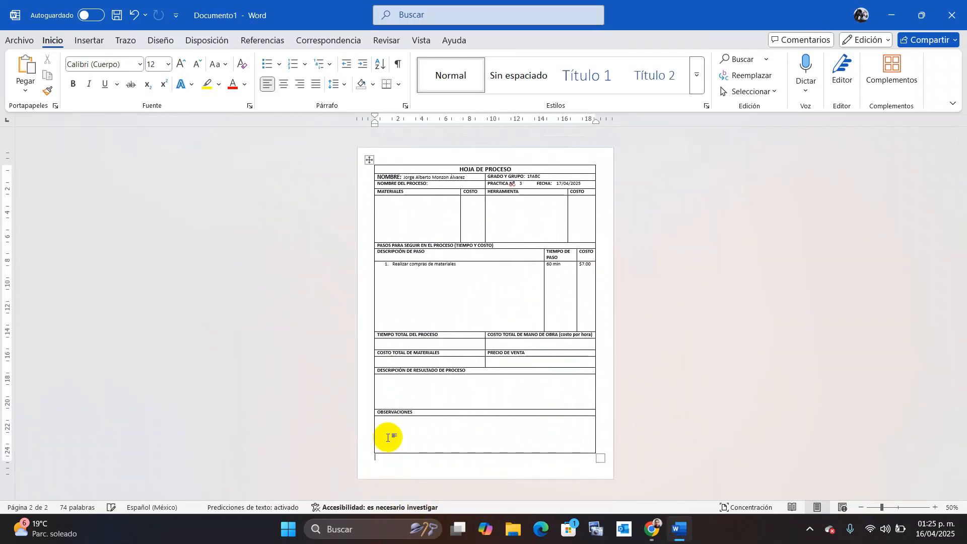
left_click(444, 465)
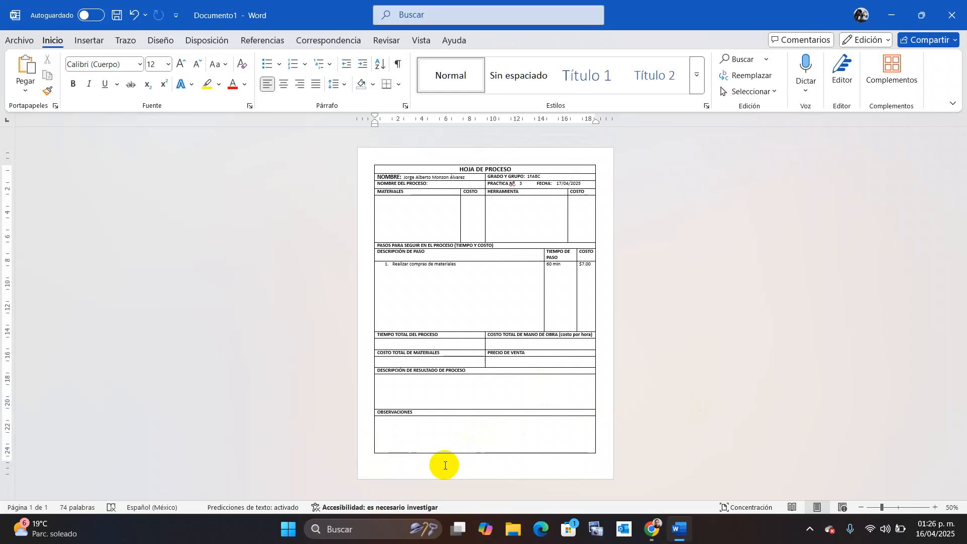
Insert a blank page after the form and delete the extra empty page.
left_click(91, 40)
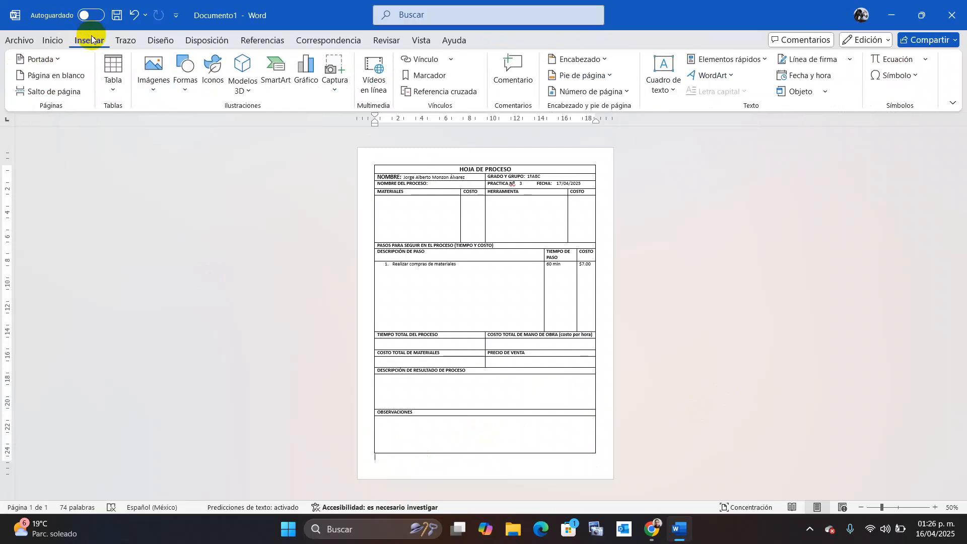
left_click(74, 79)
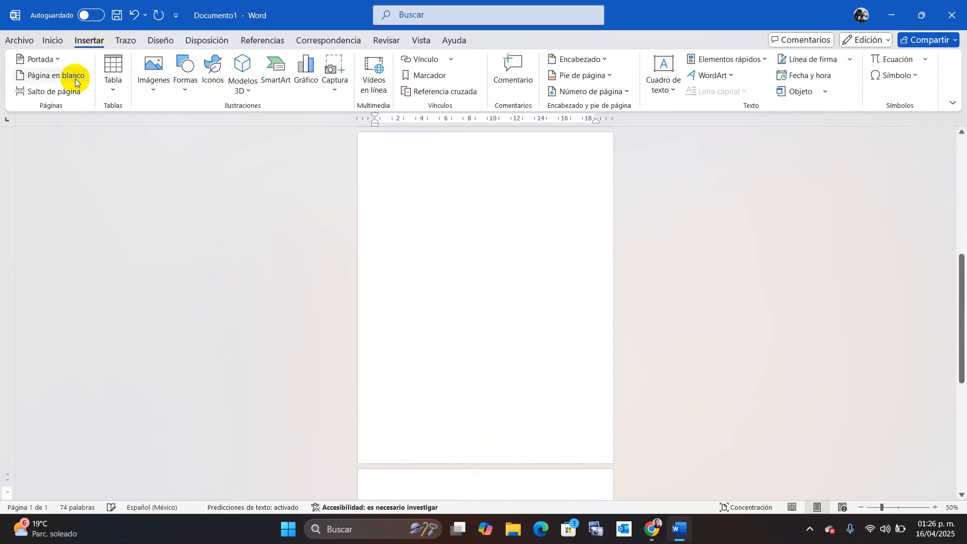
left_click(529, 213)
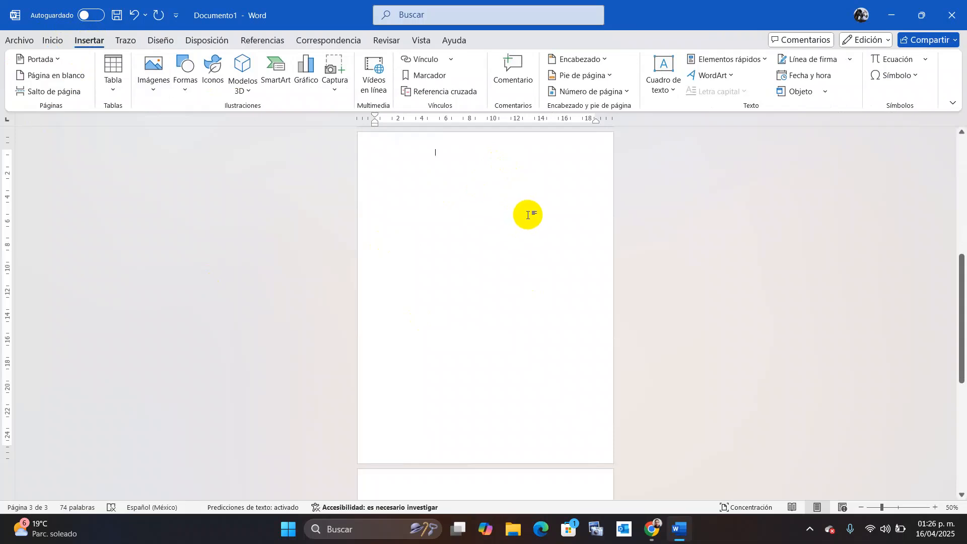
left_click_drag(953, 307, 950, 301)
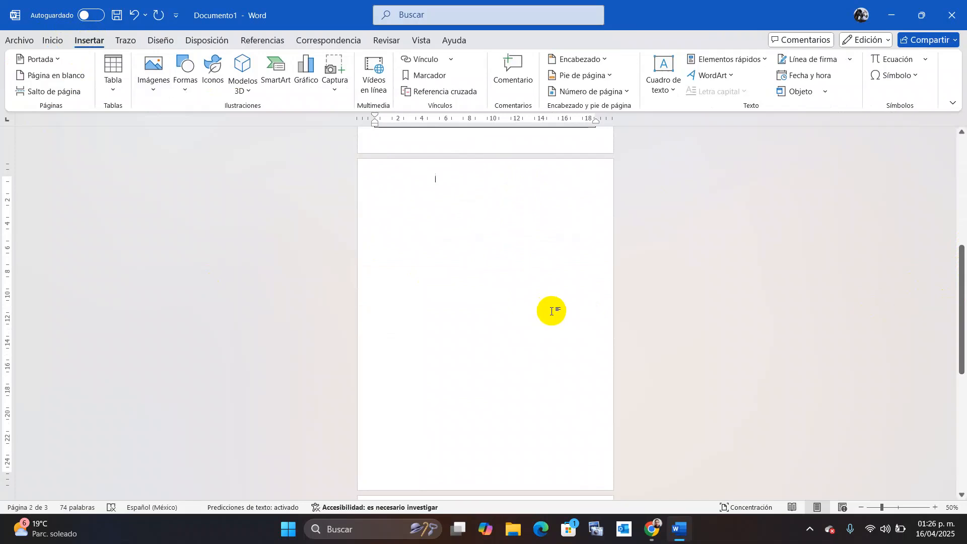
key("Delete")
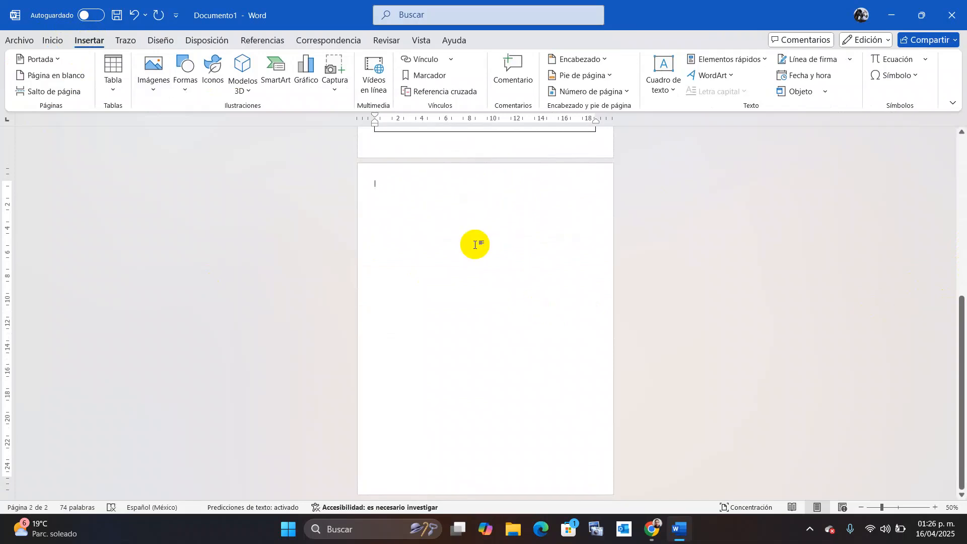
Insert a table with 1 column and 10 rows on the second page.
left_click(109, 70)
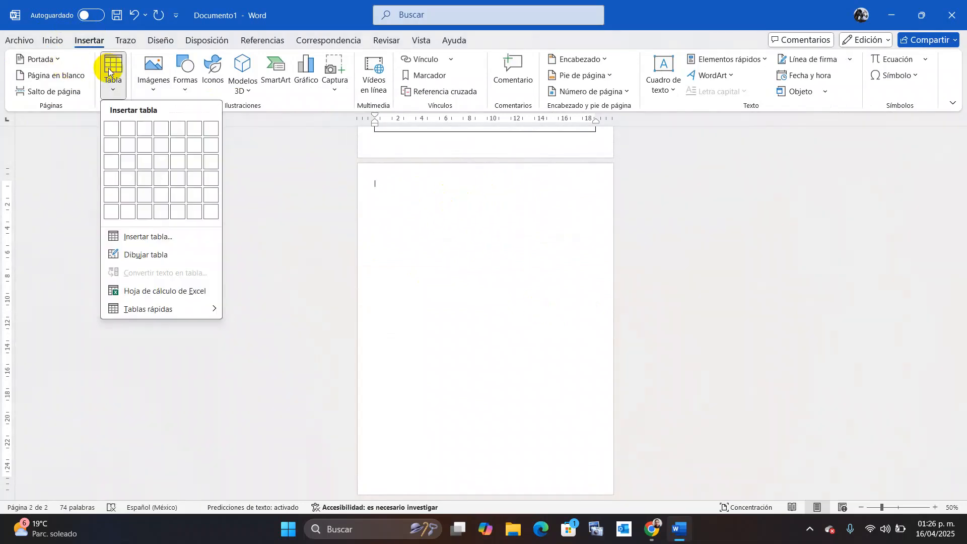
left_click(153, 233)
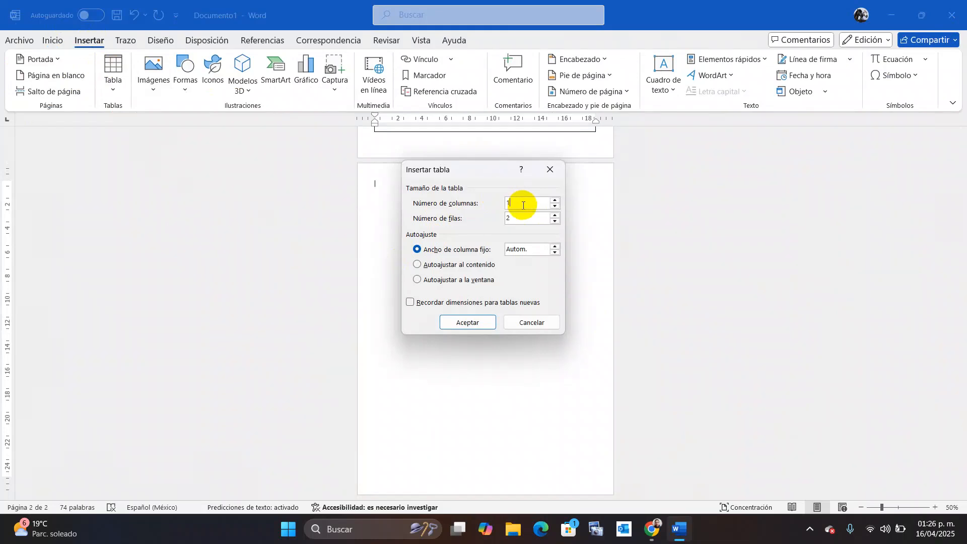
key("BackSpace")
type("10")
left_click(513, 220)
key("Return")
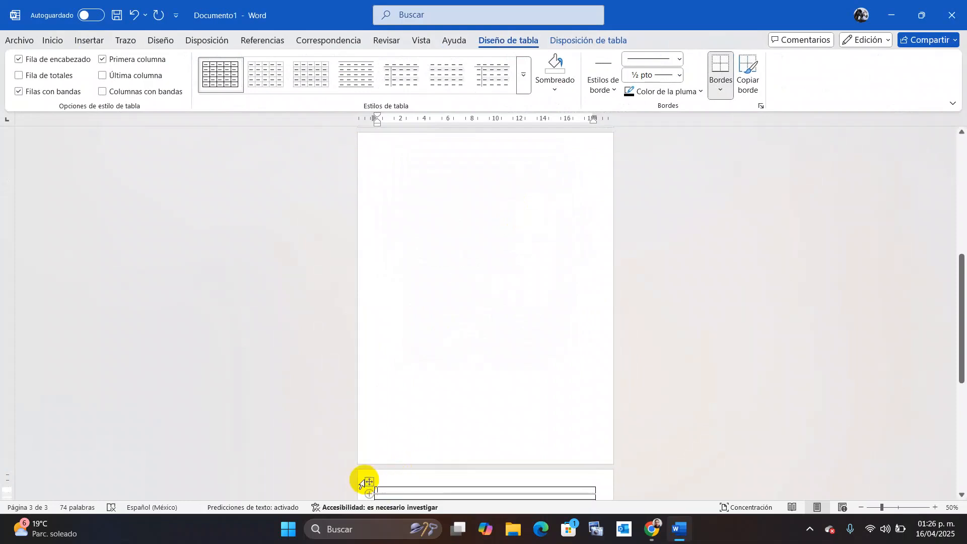
Undo an attempted move of the new table and place the caret in its first cell.
left_click_drag(369, 481, 371, 146)
left_click(469, 406)
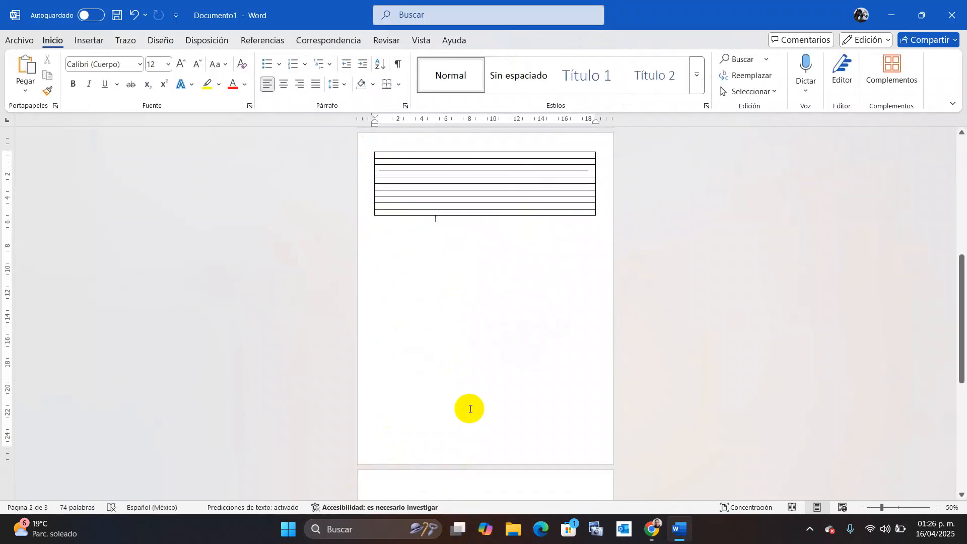
key("ctrl+z")
key("ctrl+z")
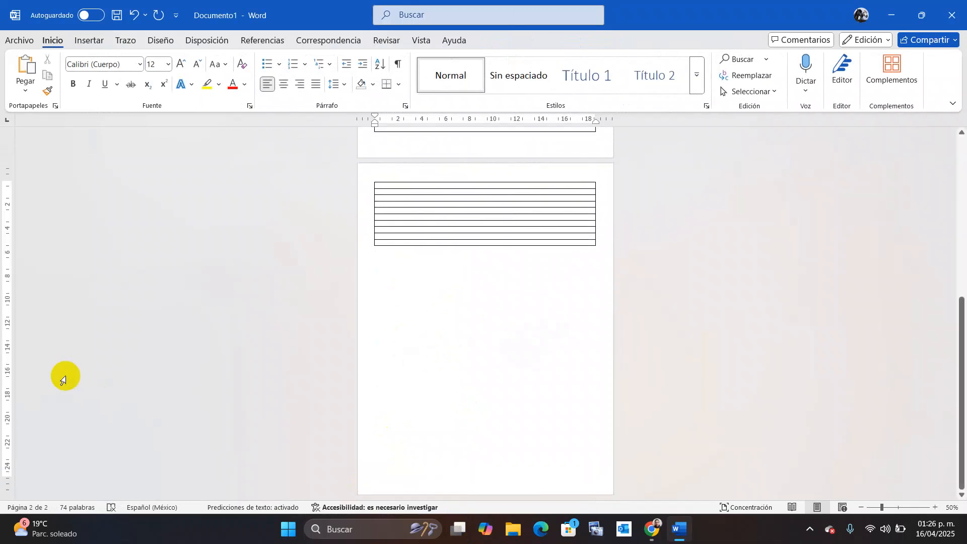
left_click(423, 495)
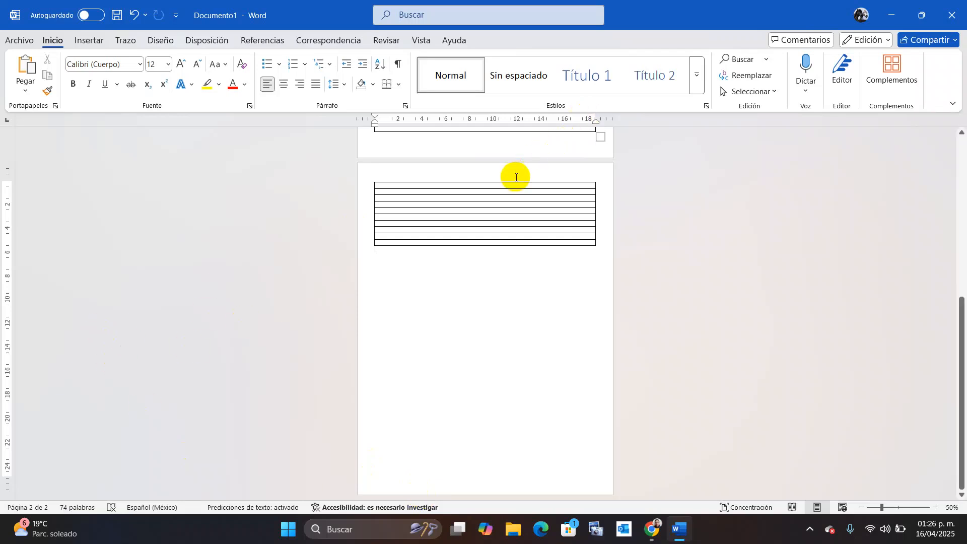
left_click(495, 184)
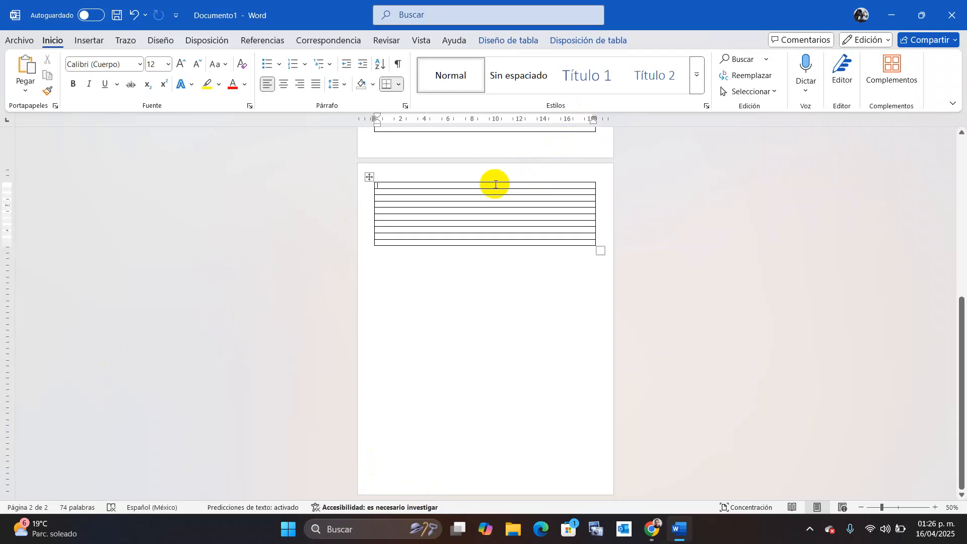
Type the bold title MEDIDAS DE SEGURIDAD EN EL PROCESO TÉCNICO in the first row.
type("ME")
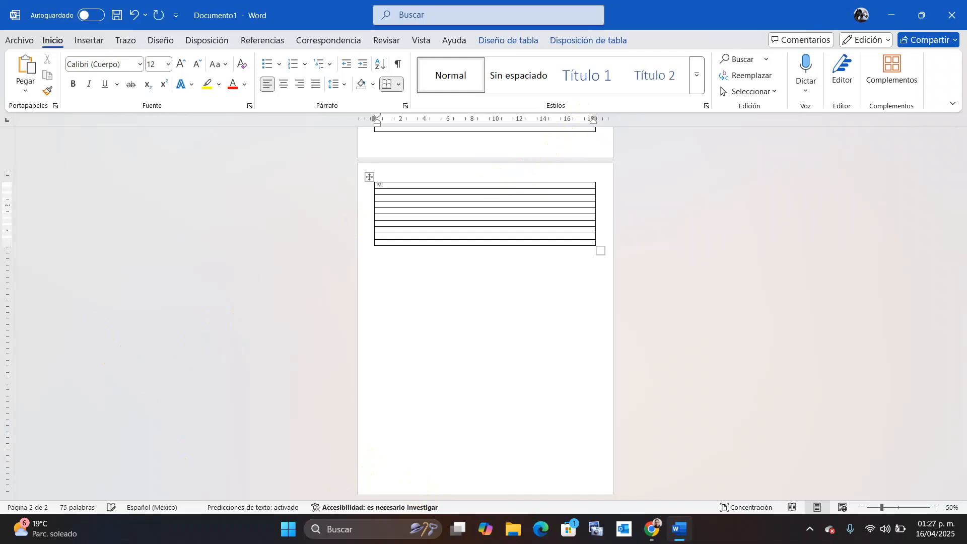
scroll(494, 185, "up", 6, "ctrl")
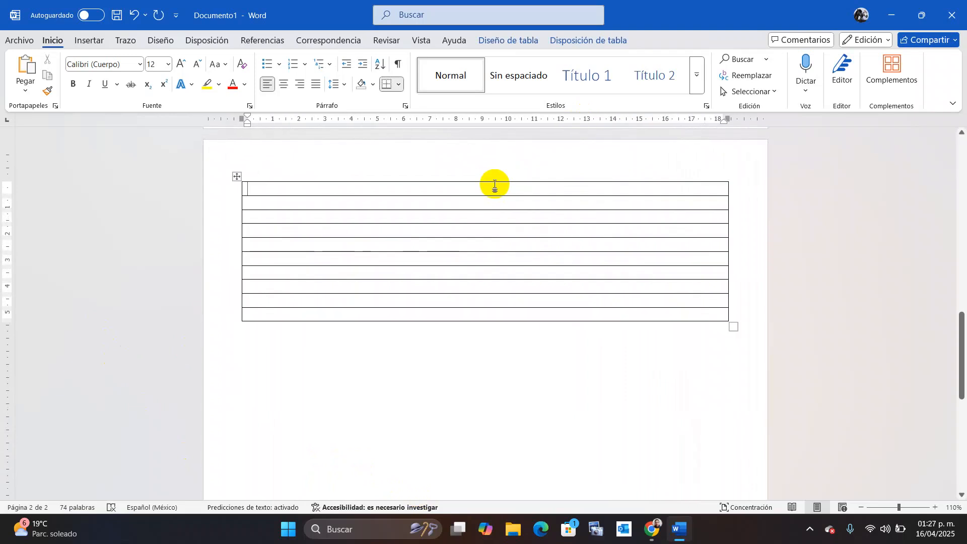
type("nME")
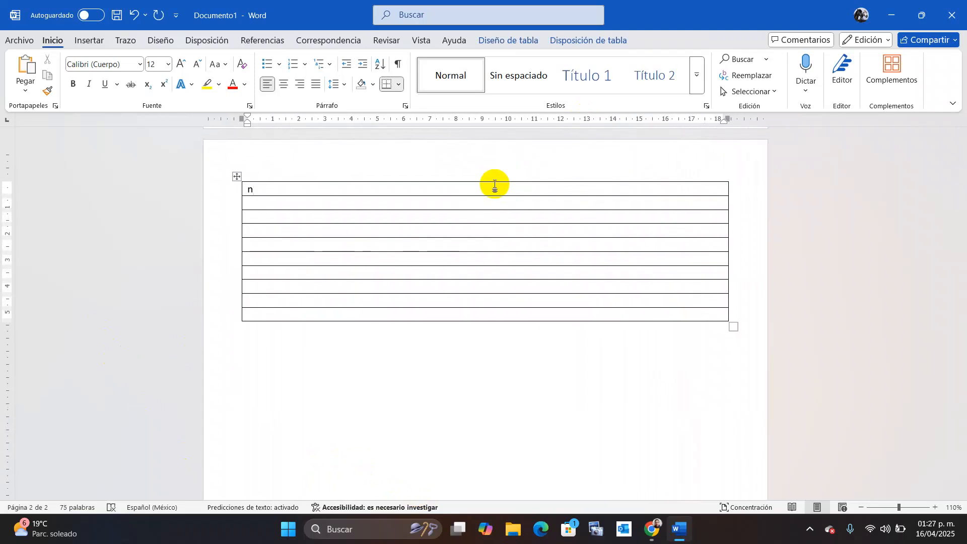
key("BackSpace")
key("BackSpace")
key("BackSpace")
key("ctrl+n")
type("M")
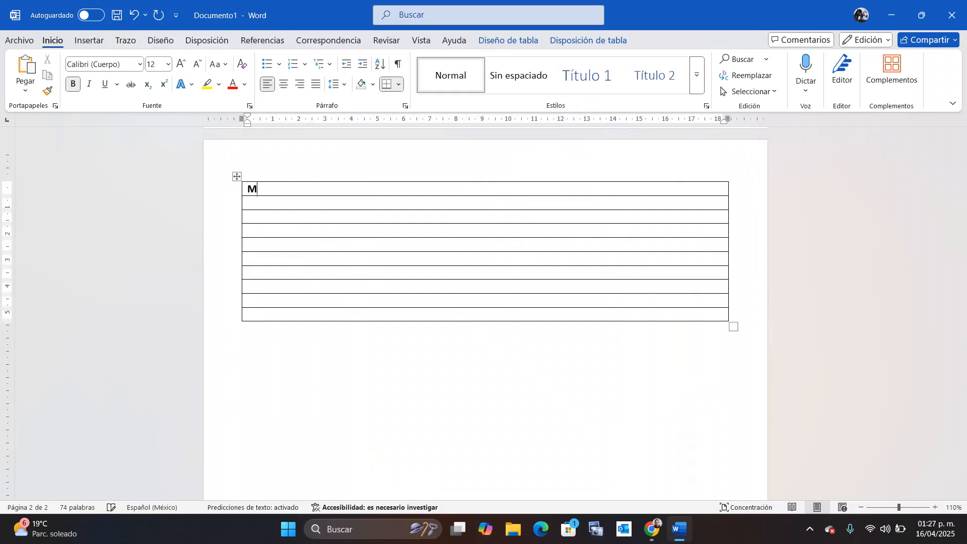
type("EDIDAS DE SEGURID")
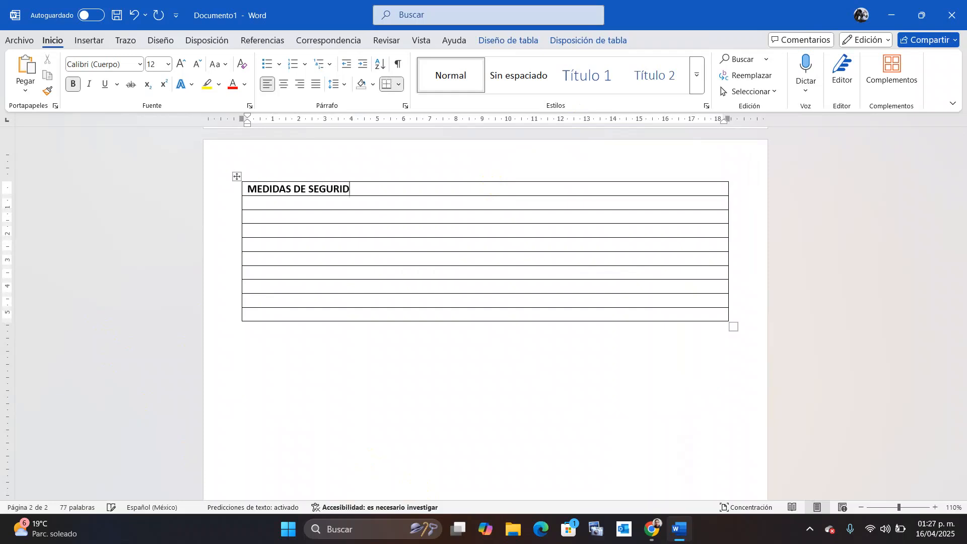
type("AD EN EL PROCEO")
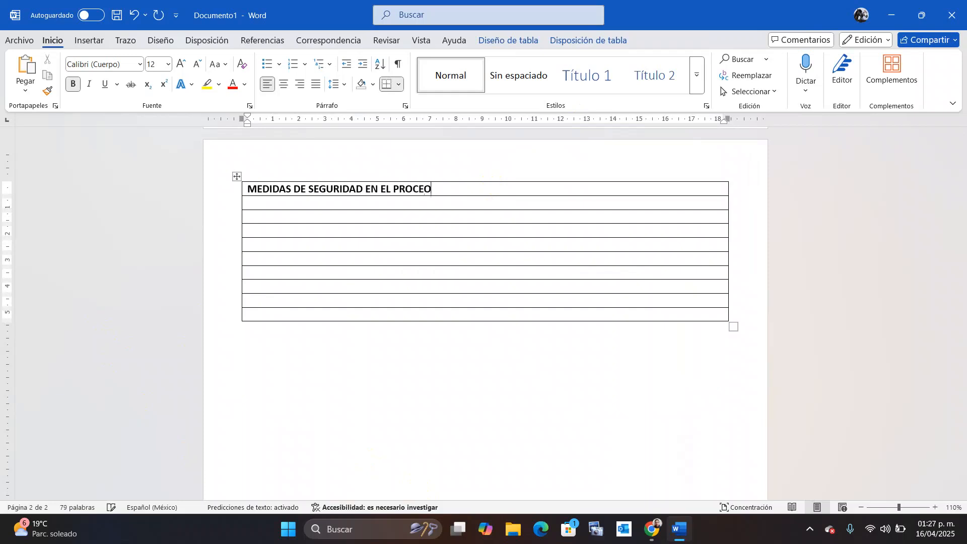
key("BackSpace")
type("S")
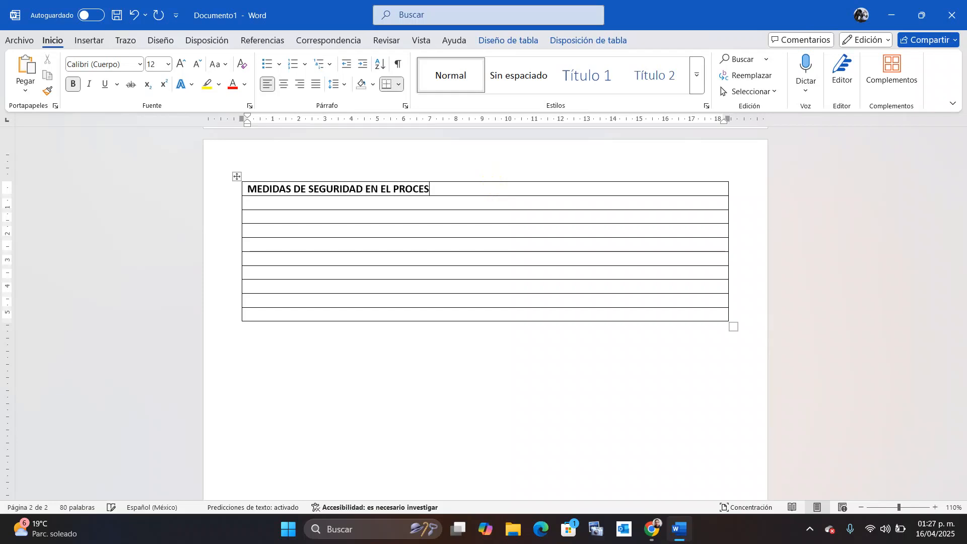
type("O TÉCNICO")
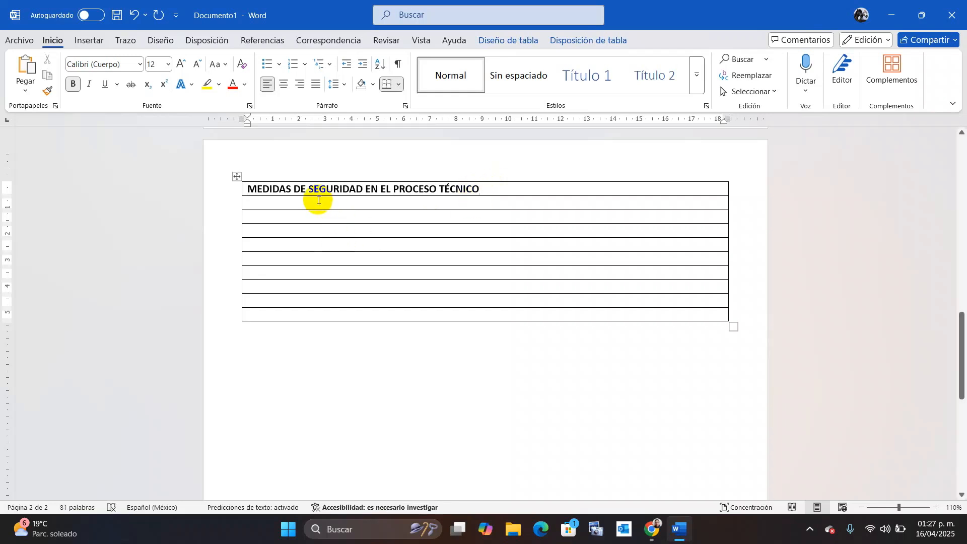
Retype ANTES DEL PROCESO in bold in the second row.
left_click(287, 207)
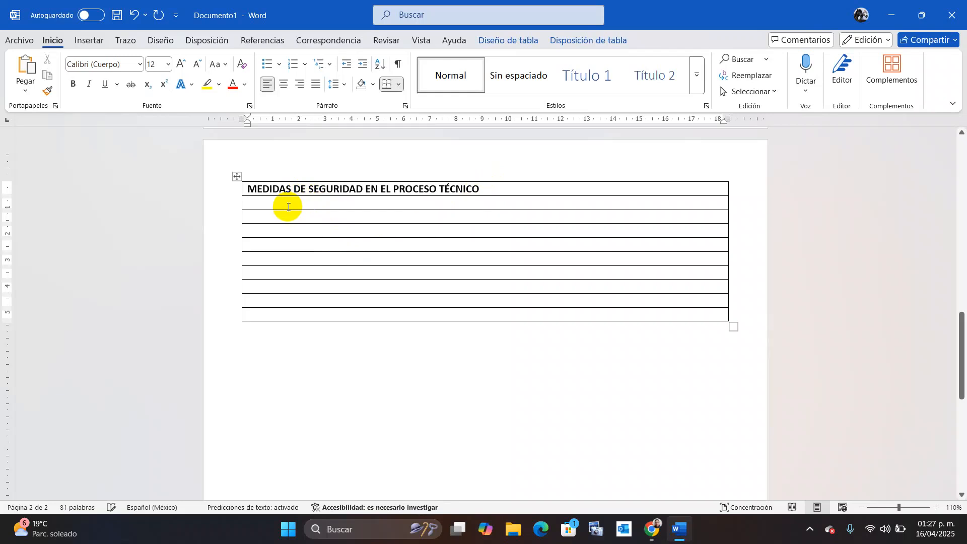
type("ANTES DEL PROCESO")
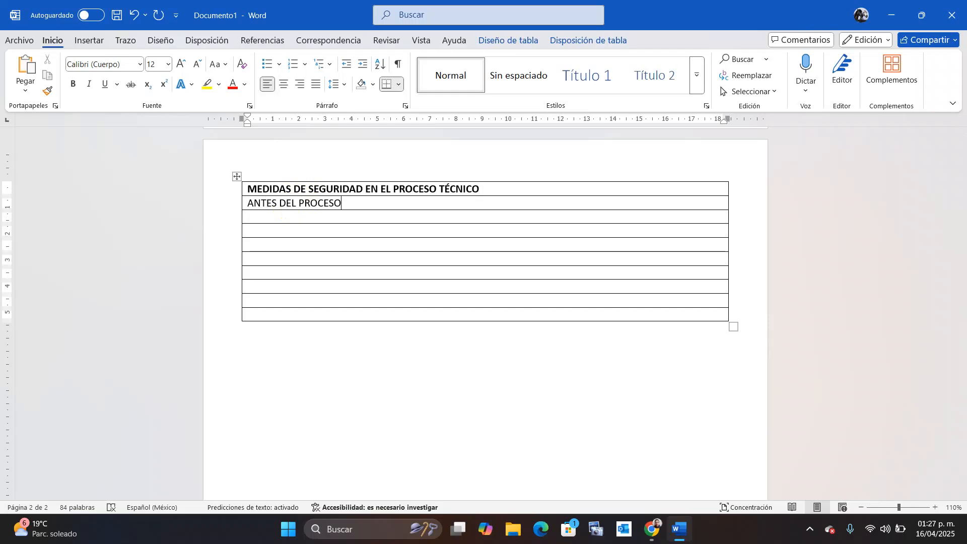
key("BackSpace")
key("BackSpace")
key("BackSpace")
key("BackSpace")
key("BackSpace")
key("BackSpace")
key("BackSpace")
key("BackSpace")
key("BackSpace")
key("BackSpace")
key("BackSpace")
key("BackSpace")
key("BackSpace")
key("BackSpace")
key("BackSpace")
key("BackSpace")
key("BackSpace")
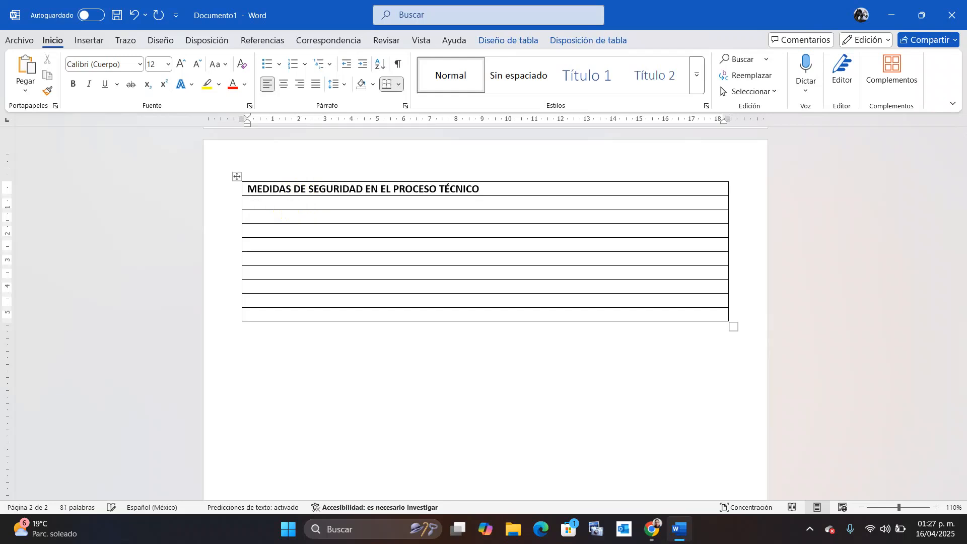
key("ctrl+n")
type("ANTES DEL PROCESO")
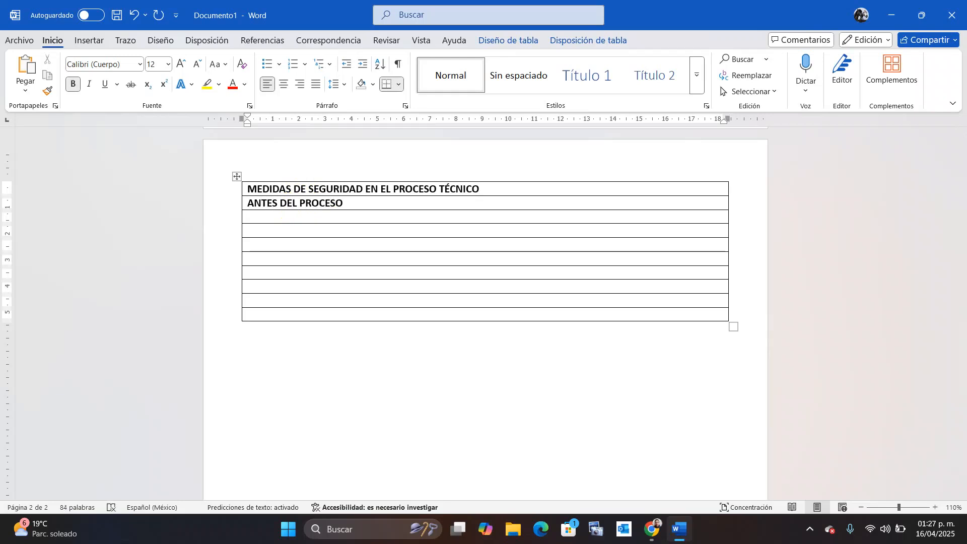
left_click(280, 234)
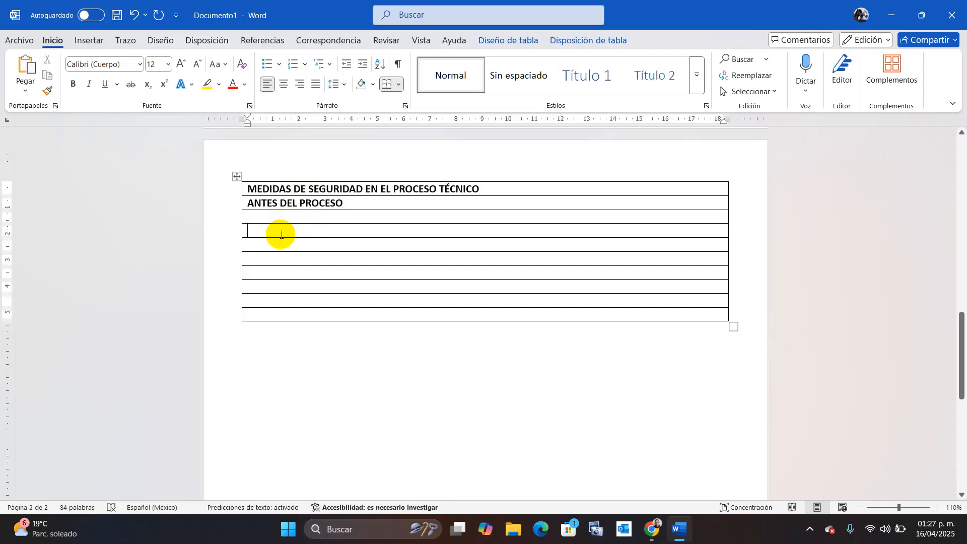
Type the bold heading DURANTE EL PROCESO in the fourth row.
type("DU")
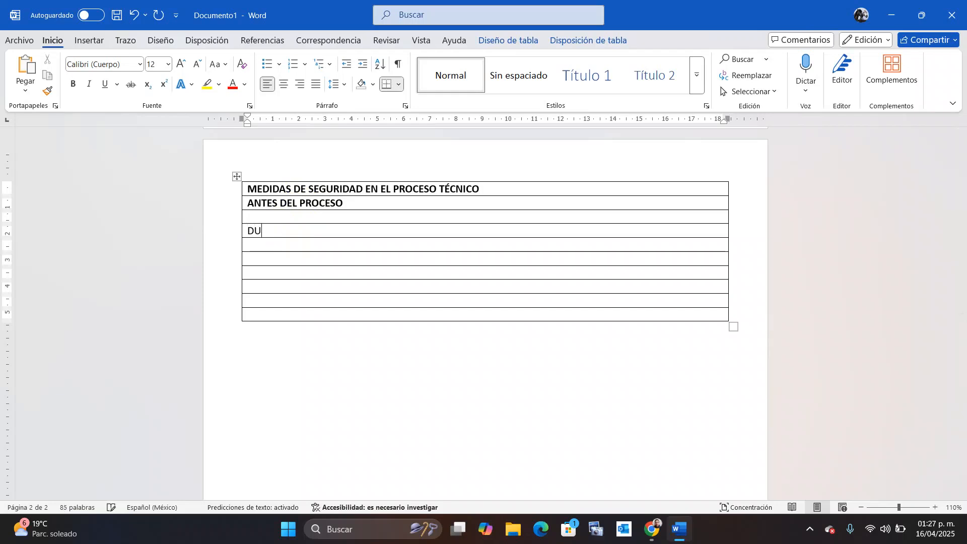
key("BackSpace")
key("BackSpace")
key("ctrl+n")
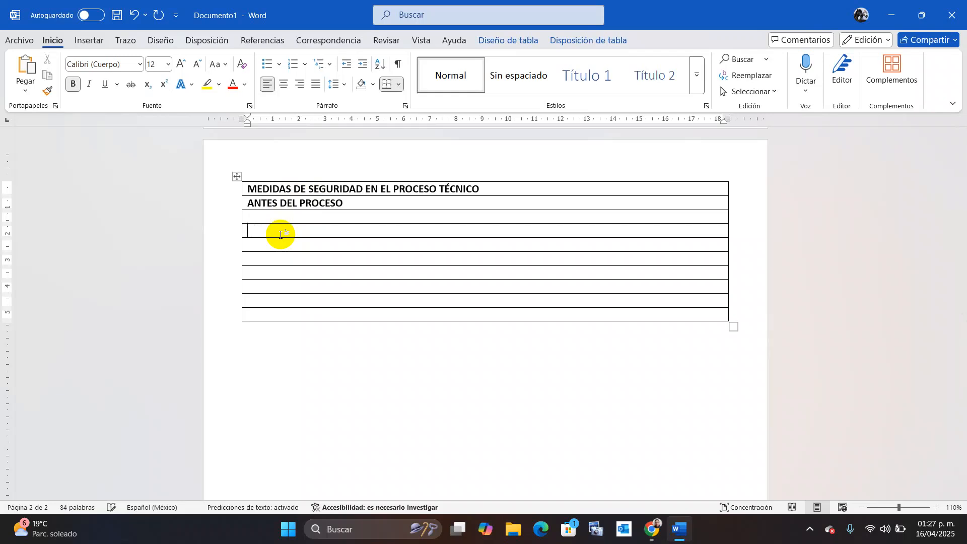
type("DURAT")
key("BackSpace")
type("N")
key("BackSpace")
type("ANTE E")
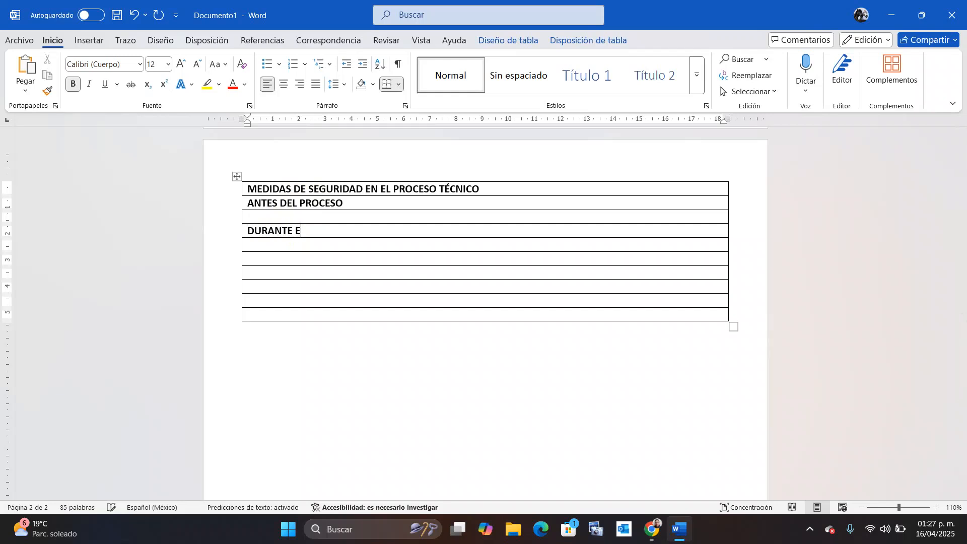
type("L PROCE")
type("SO")
Add the heading DESPUES DEL PROCESO in the sixth row.
left_click(282, 260)
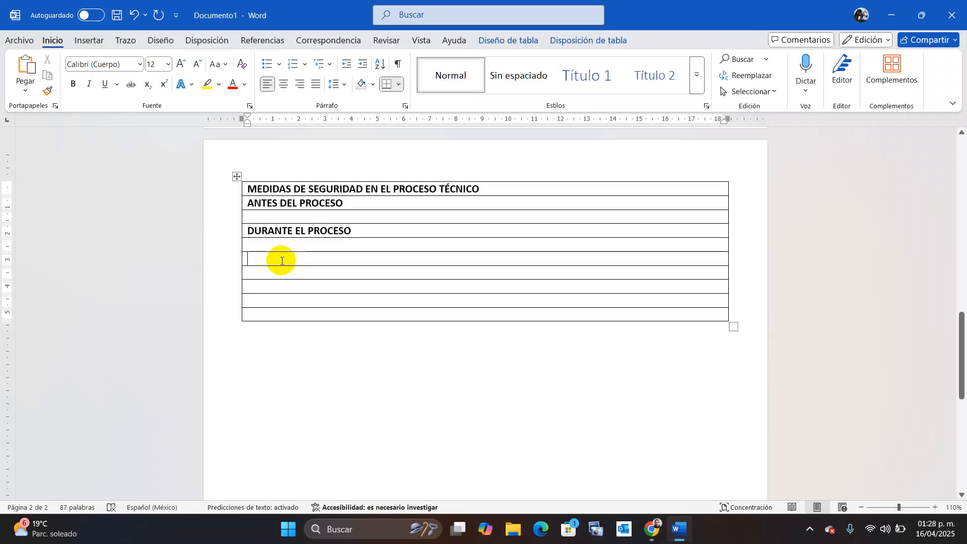
type("D")
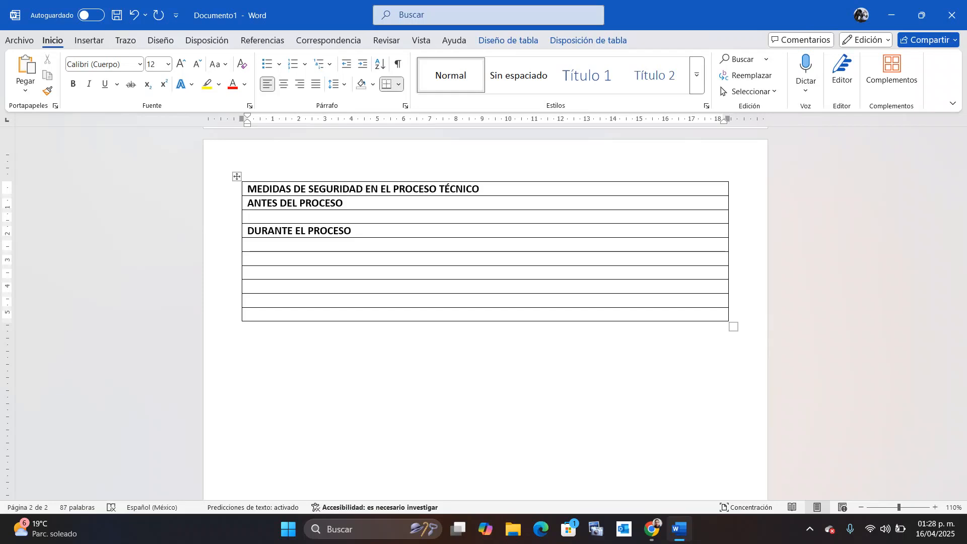
left_click(280, 259)
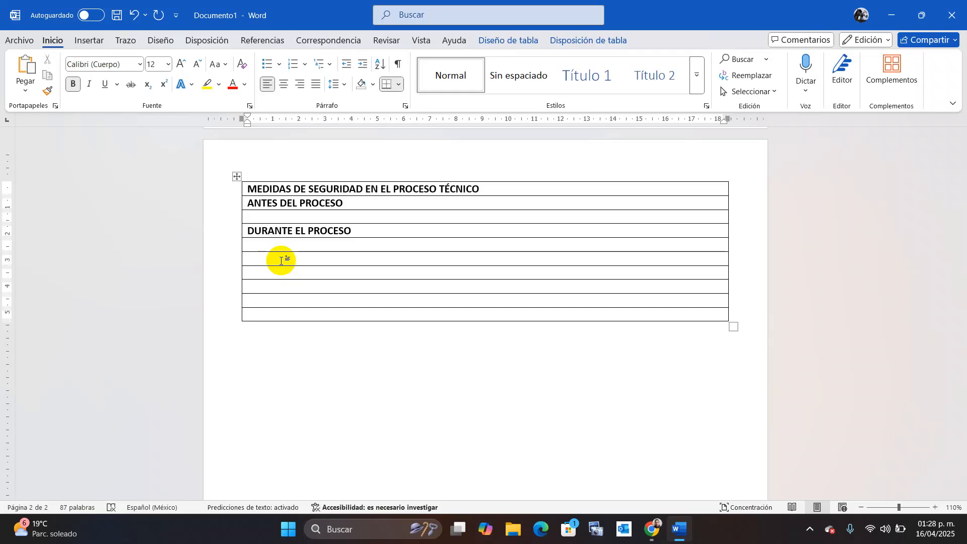
type("DESPUES DEL")
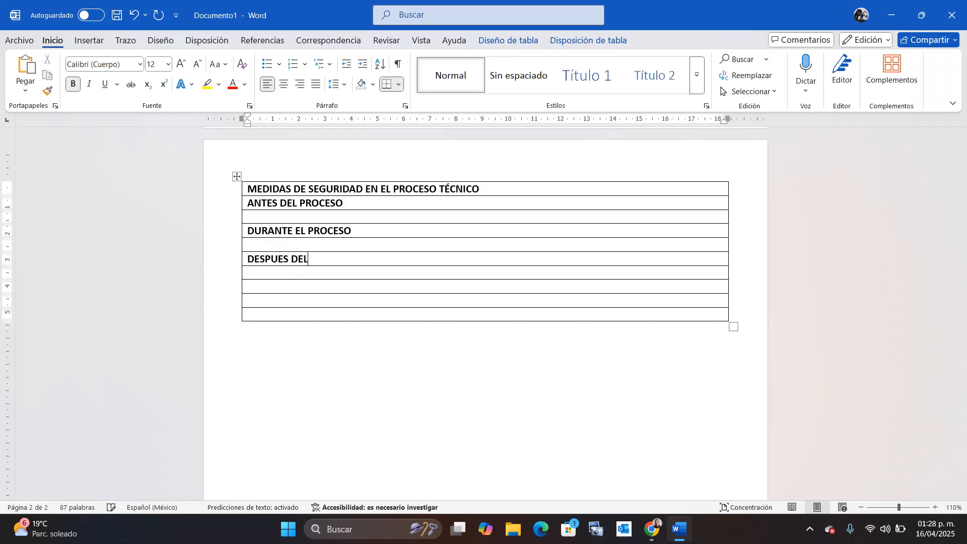
type(" PROCESO")
Type the bold heading OBSERVACIONES PARA FUTUROS PROCESOS in the eighth row.
left_click(282, 287)
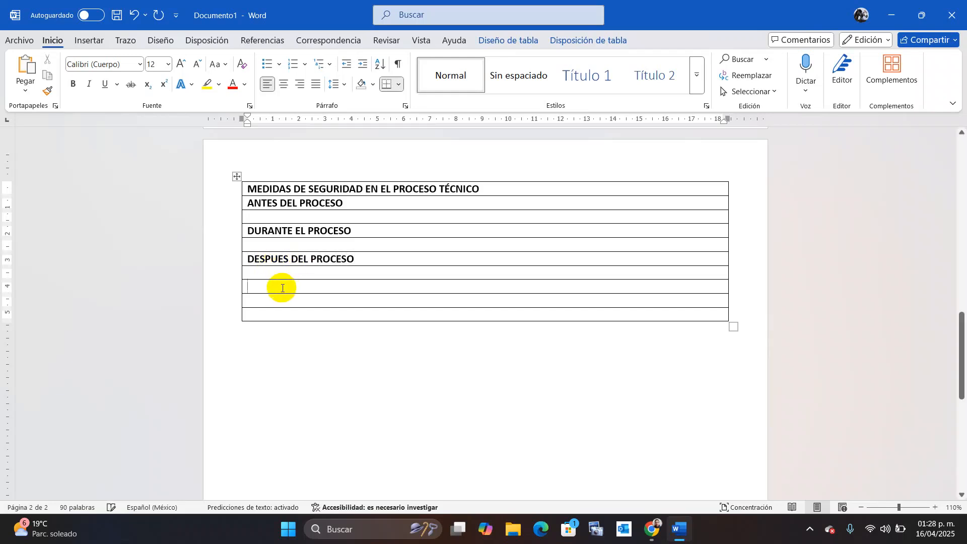
type("OB")
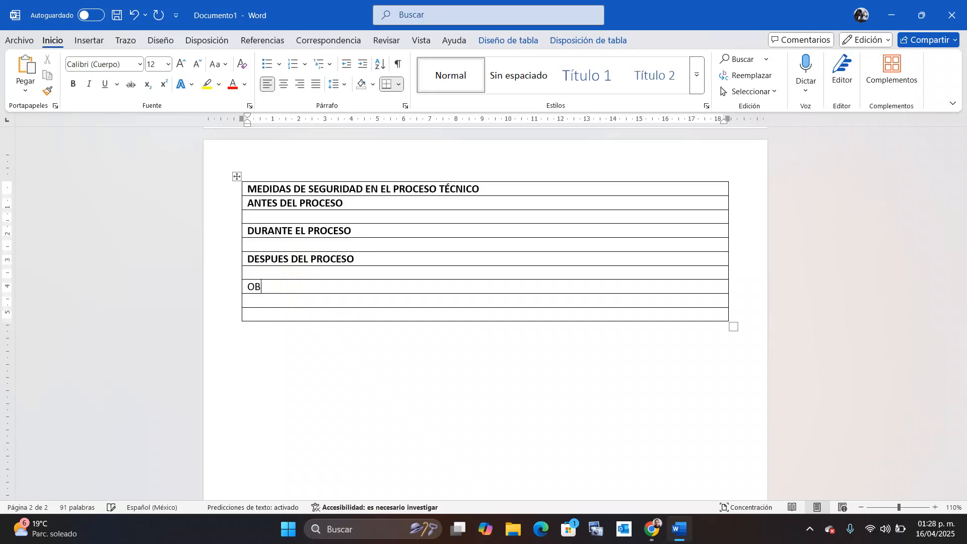
key("BackSpace")
key("BackSpace")
left_click(281, 287)
key("ctrl+n")
type("OBSERVACIONES")
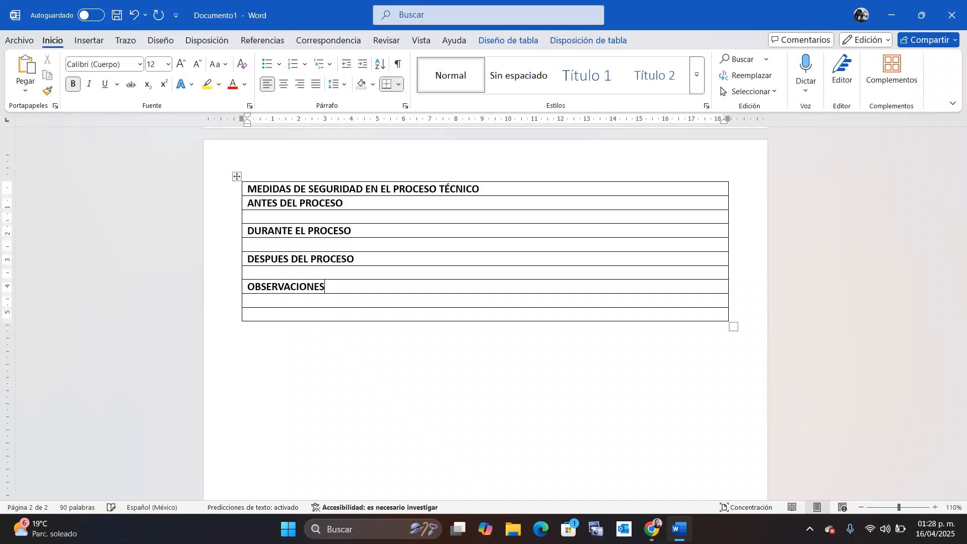
type(" PARA FUTUROS PROCESOS")
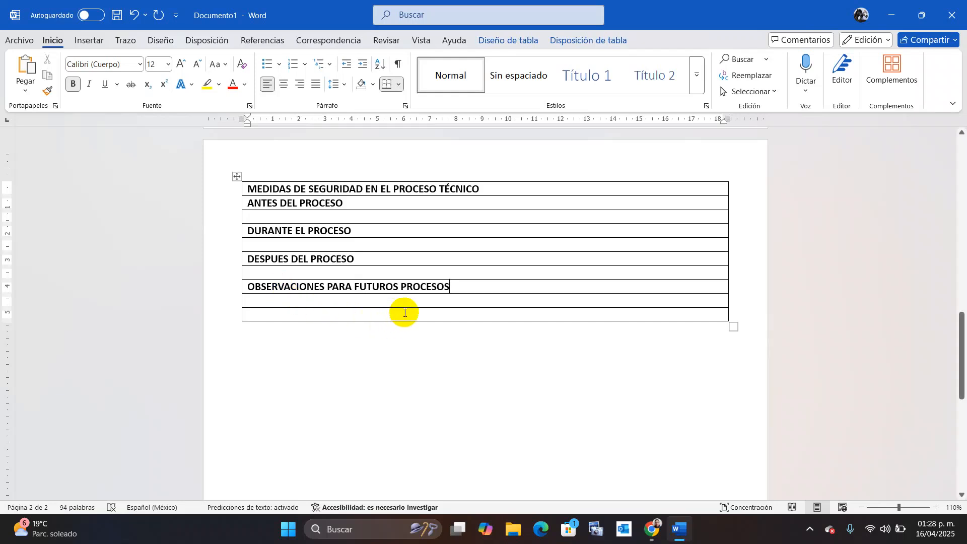
Delete the last empty row of the table.
left_click(404, 312)
right_click(404, 313)
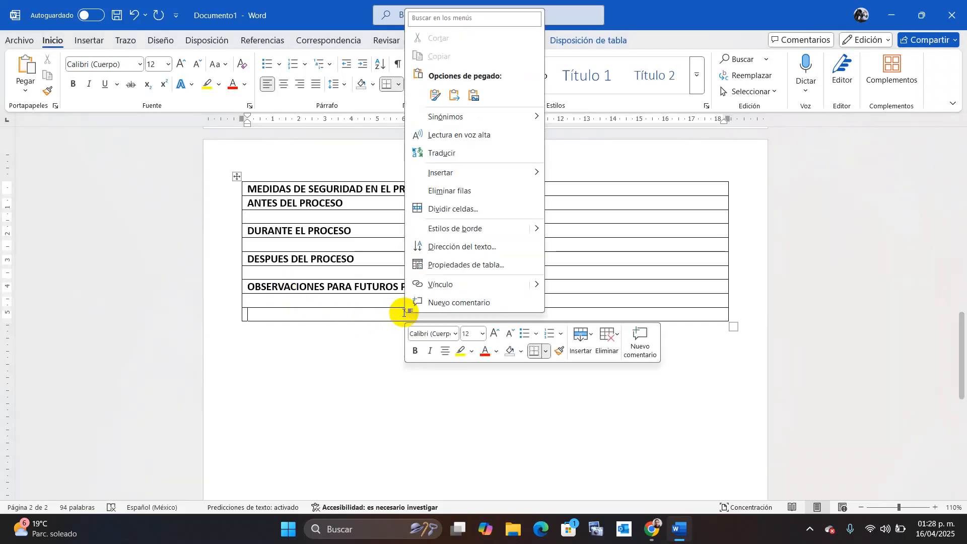
left_click(469, 195)
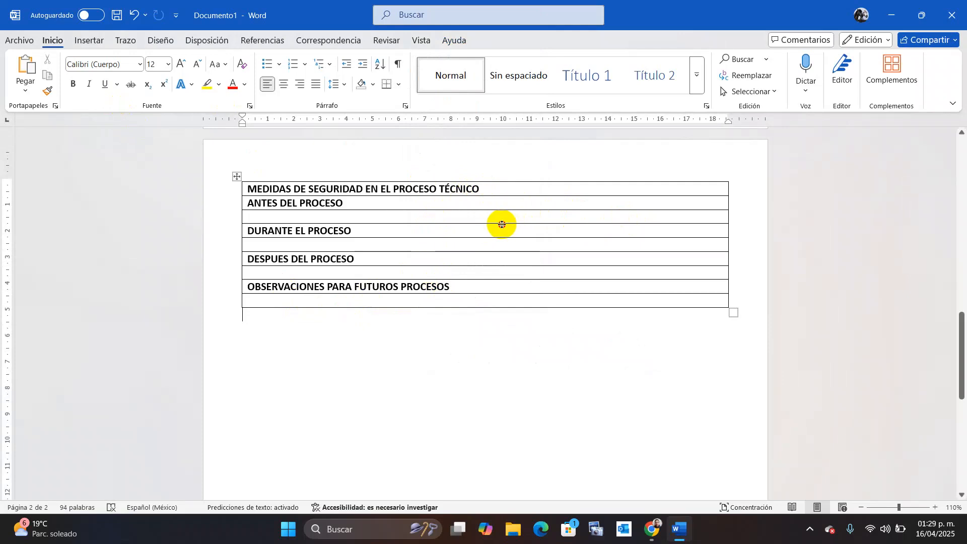
Make the blank rows under ANTES, DURANTE and DESPUES DEL PROCESO much taller.
left_click_drag(502, 224, 497, 312)
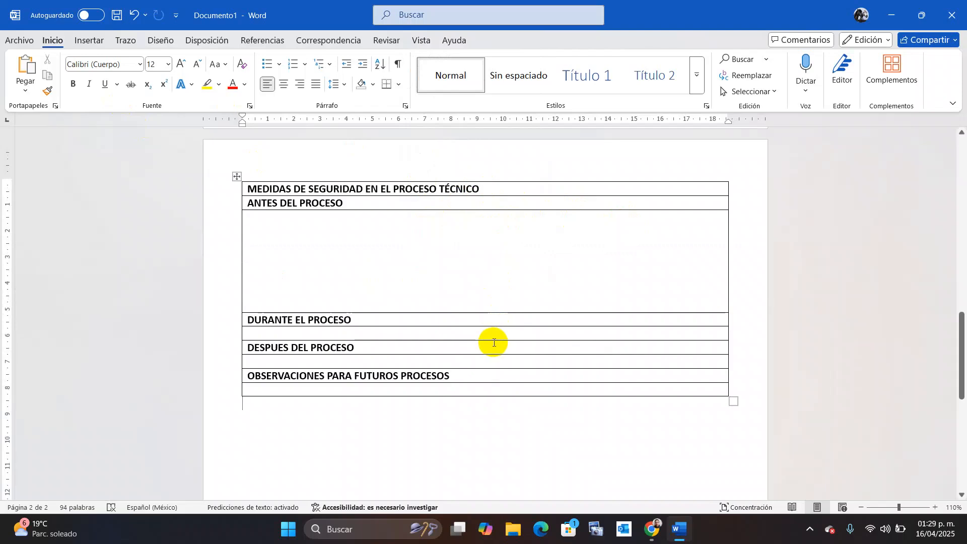
left_click_drag(494, 340, 492, 429)
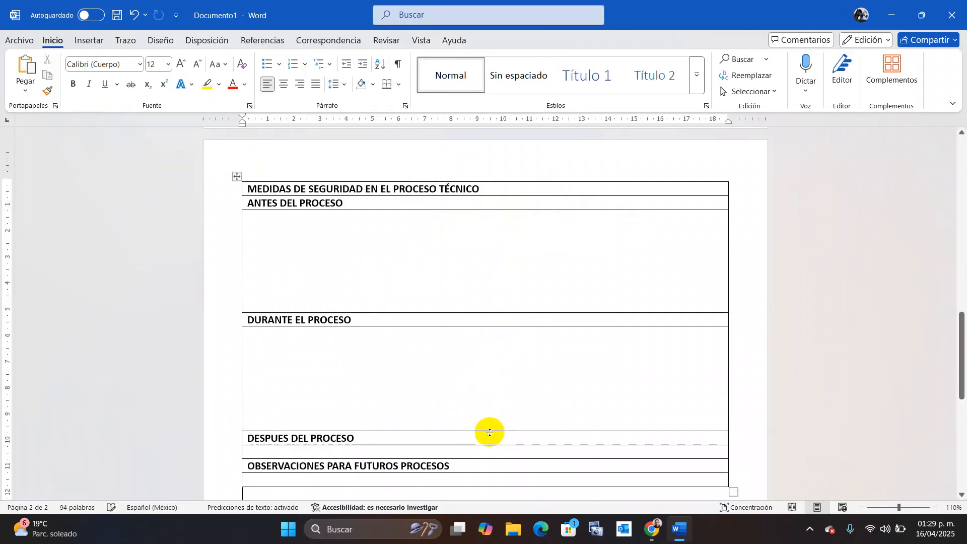
left_click_drag(959, 345, 958, 399)
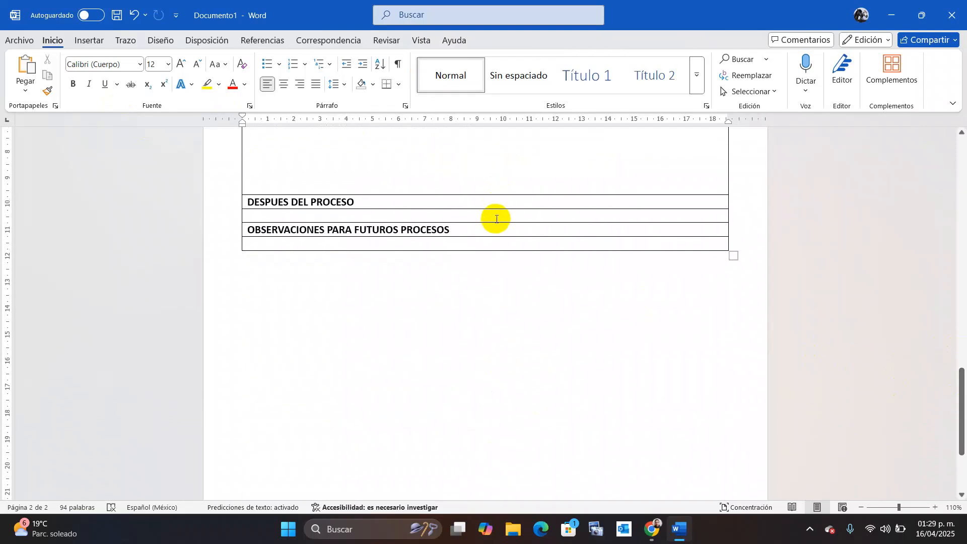
left_click_drag(494, 222, 492, 455)
left_click_drag(958, 389, 962, 305)
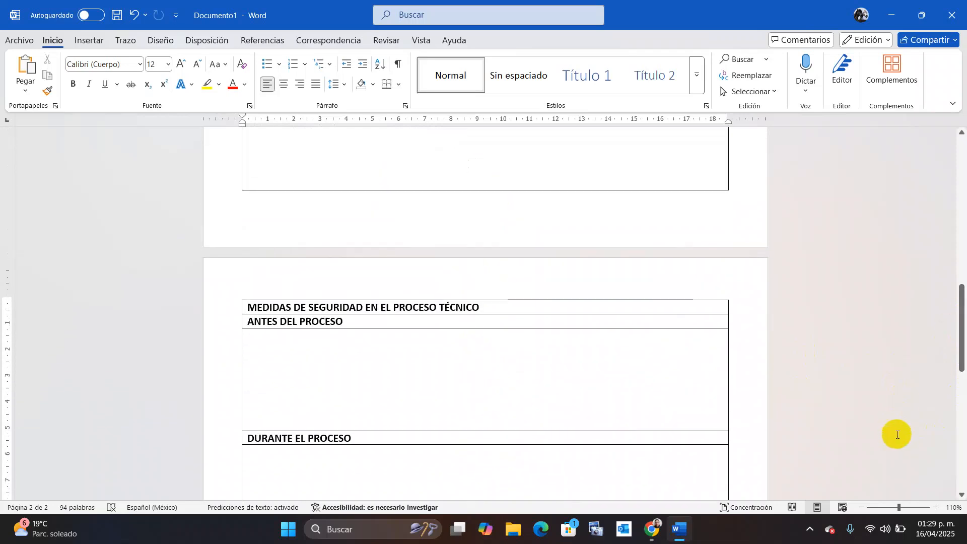
left_click(856, 507)
left_click(855, 506)
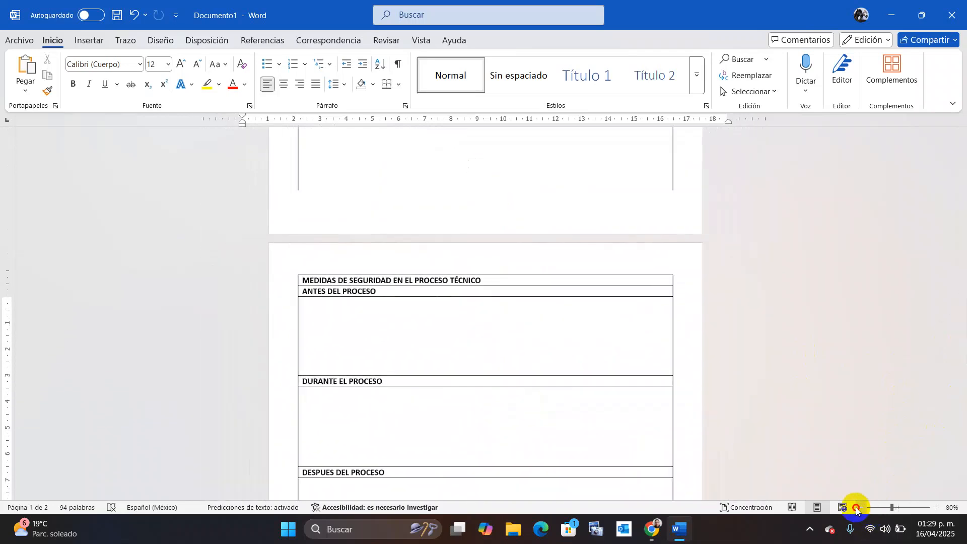
left_click(856, 506)
left_click(855, 506)
left_click(856, 506)
left_click(856, 506)
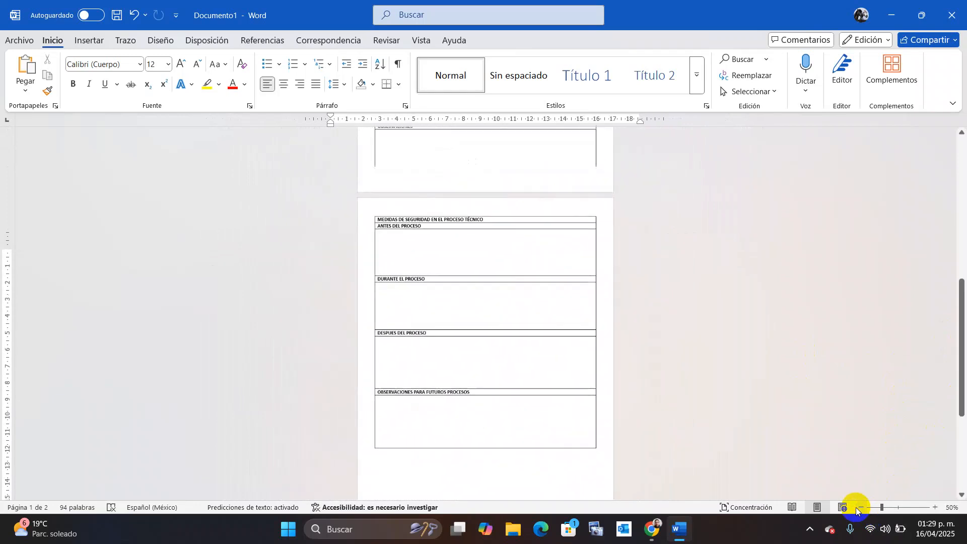
left_click_drag(962, 313, 960, 352)
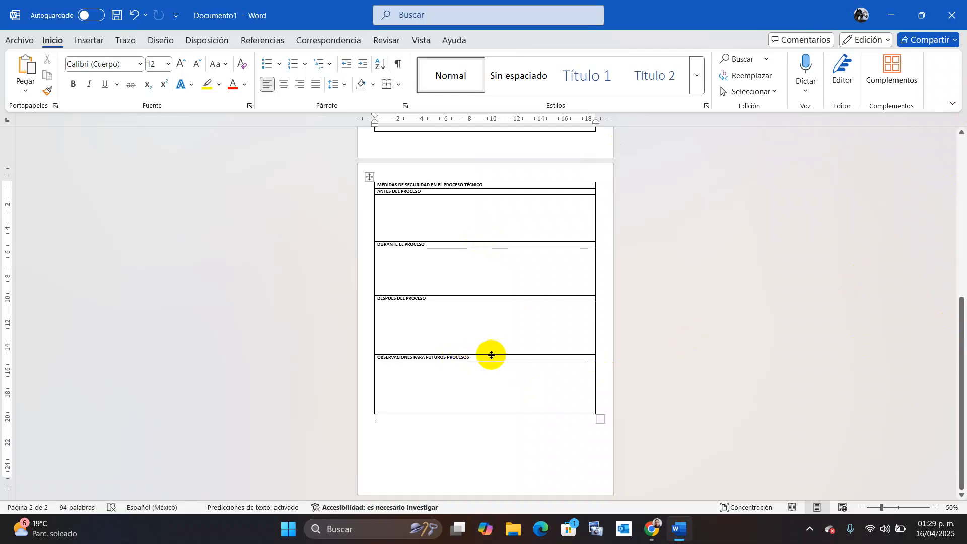
left_click_drag(958, 327, 962, 155)
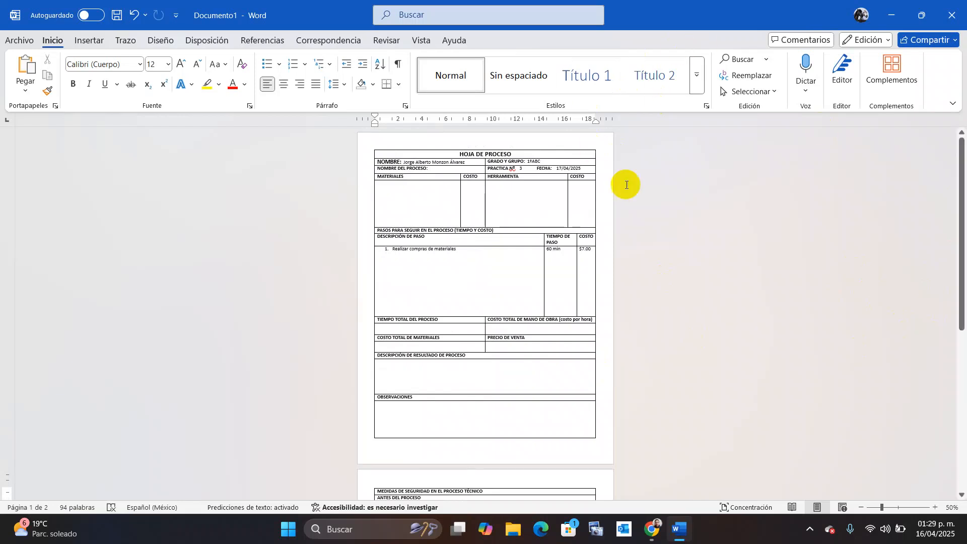
left_click(935, 508)
left_click(935, 508)
left_click(935, 508)
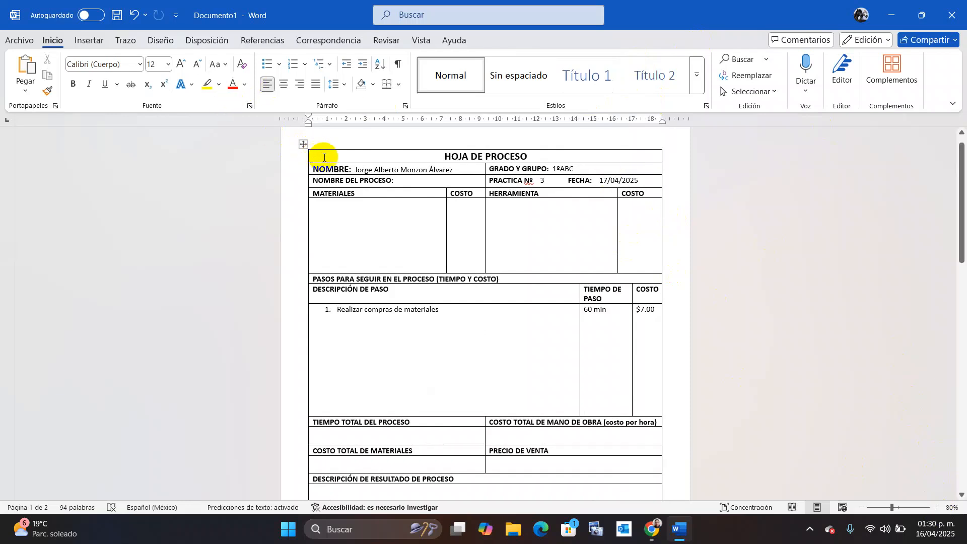
Select the HOJA DE PROCESO table and try 1 pt and 2 ¼ pt border pen weights.
left_click(300, 147)
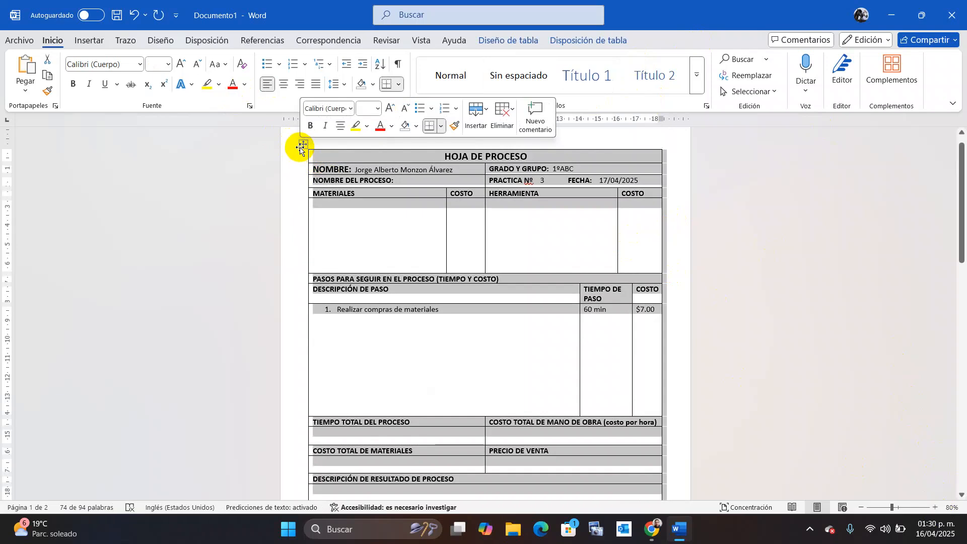
left_click(517, 44)
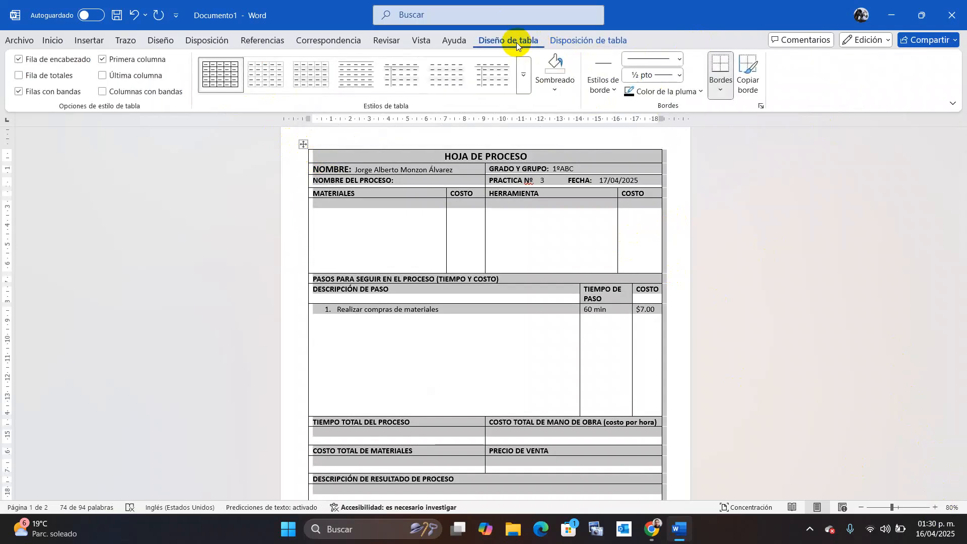
left_click(678, 75)
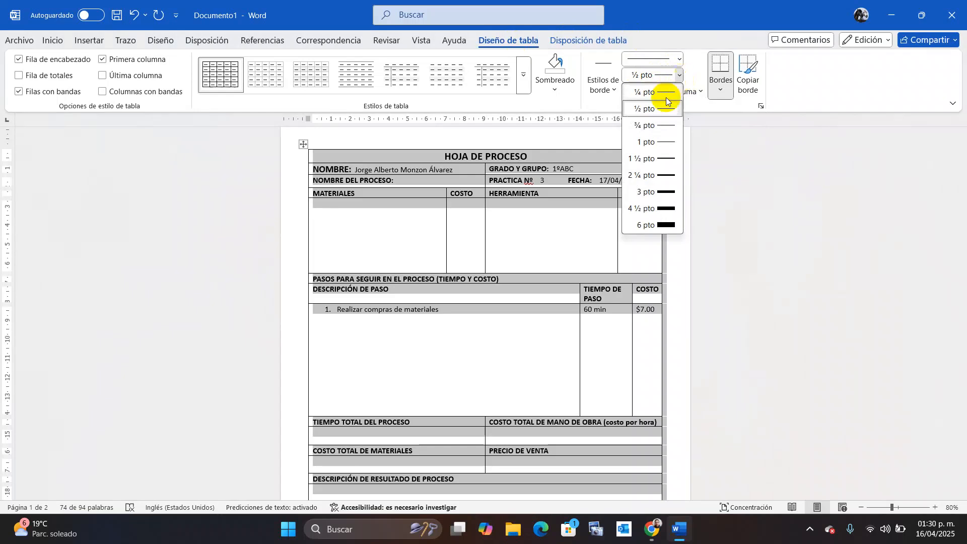
left_click(662, 143)
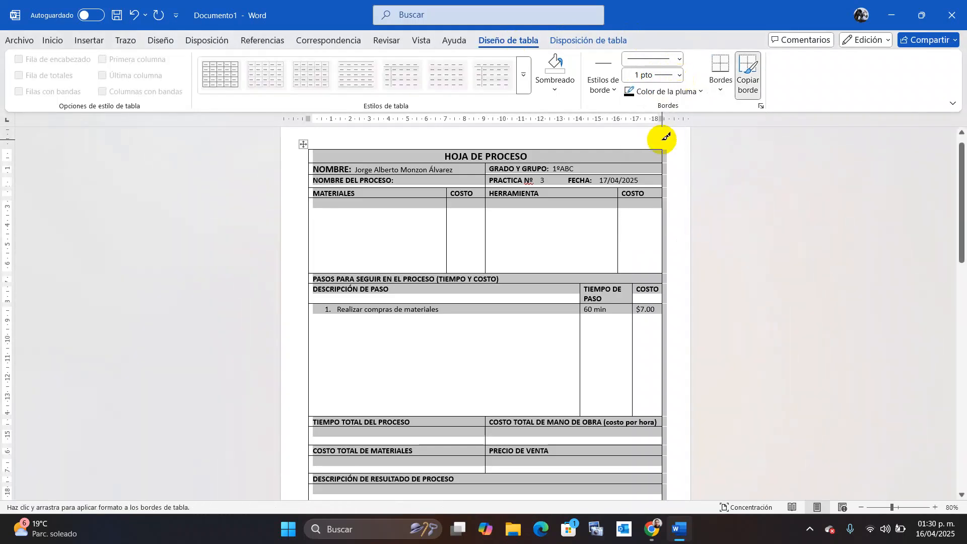
left_click(680, 78)
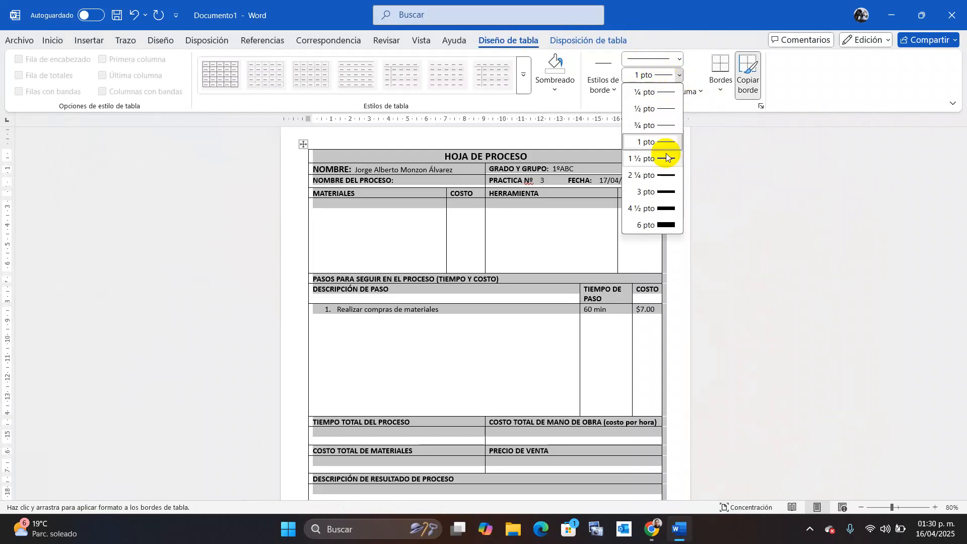
left_click(662, 175)
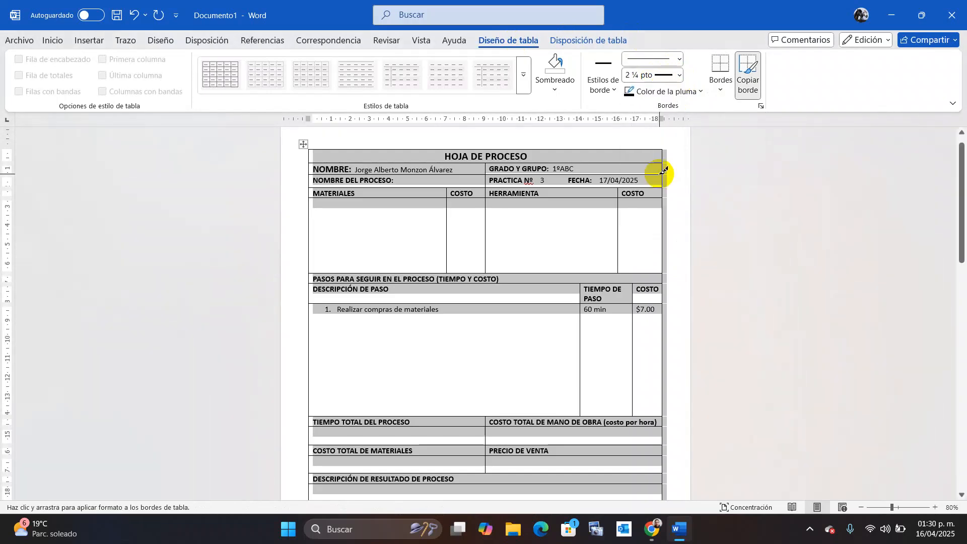
left_click(679, 76)
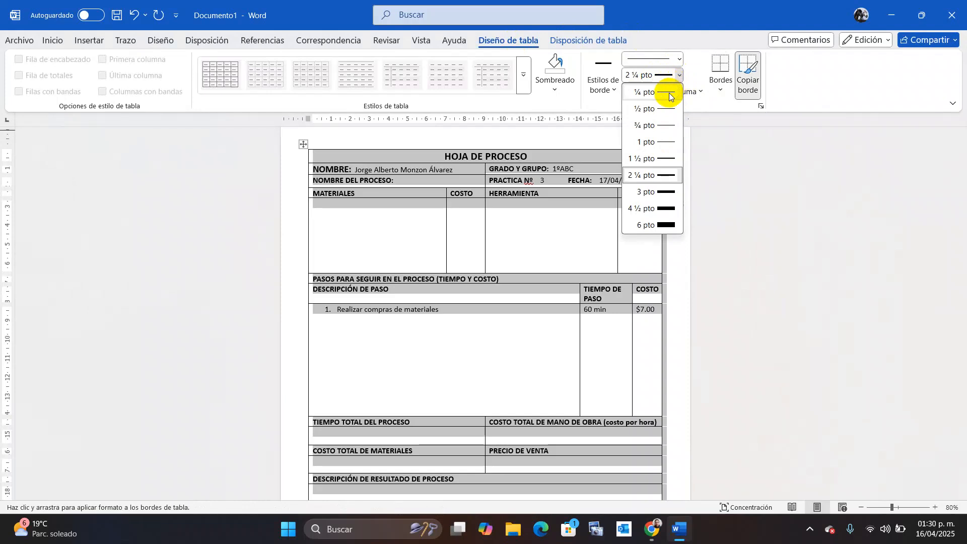
key("Escape")
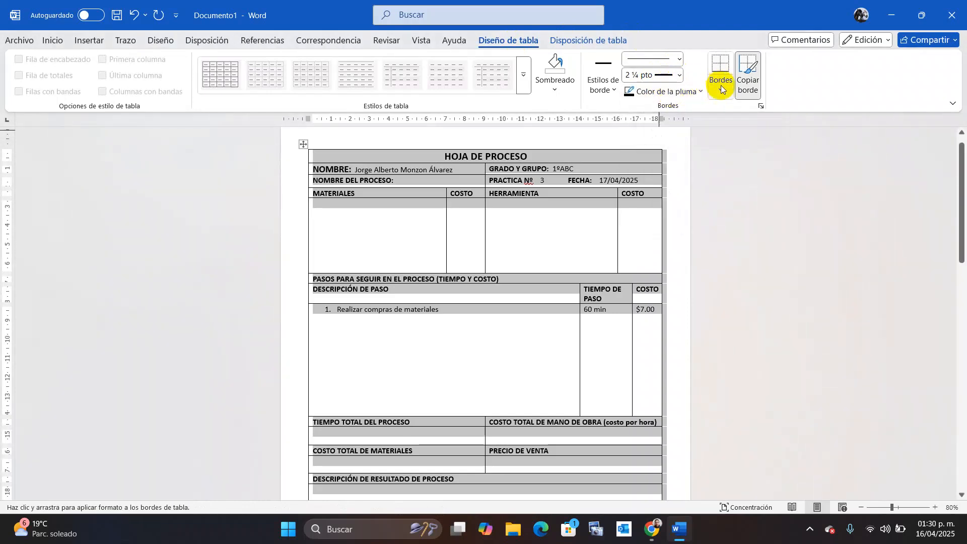
Apply 2 ¼ pt borders to the table through Bordes y sombreado.
left_click(720, 86)
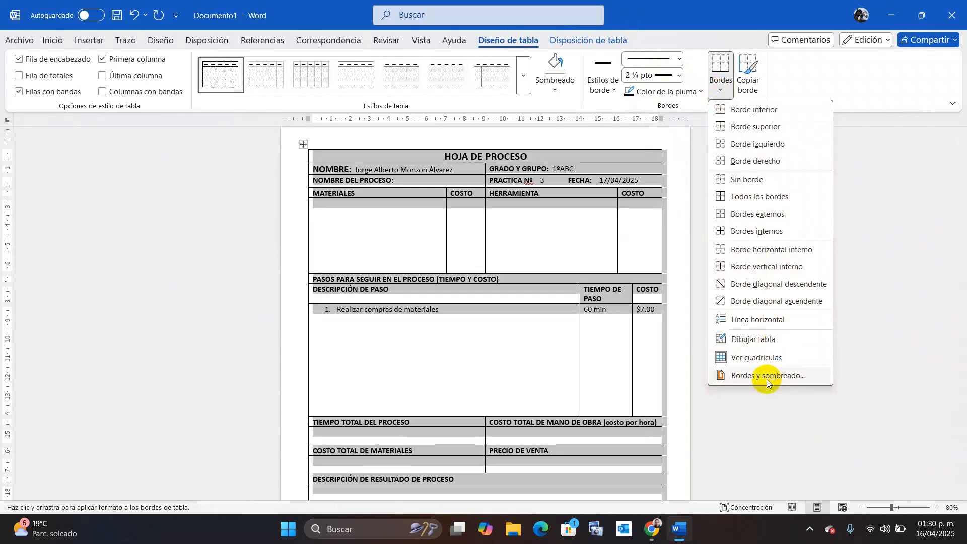
left_click(766, 377)
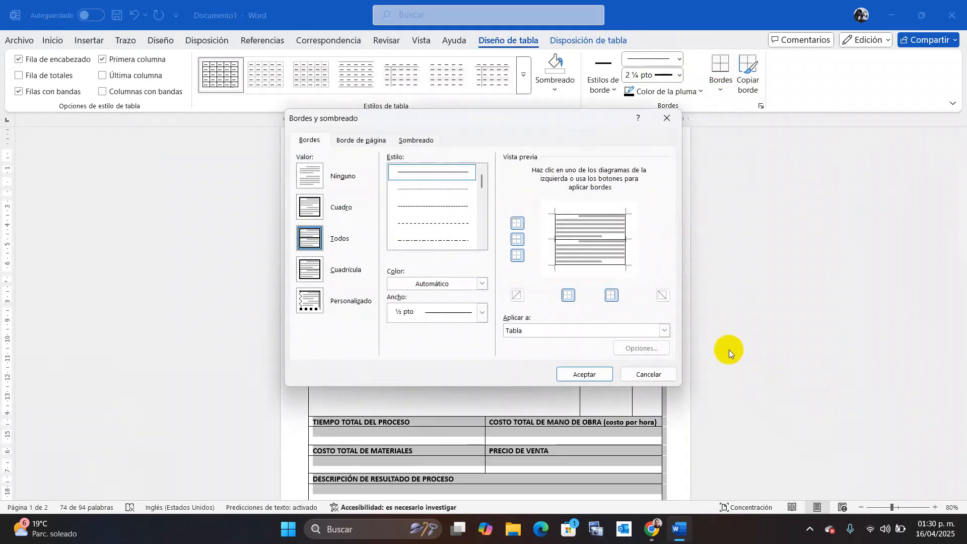
left_click_drag(504, 122, 780, 119)
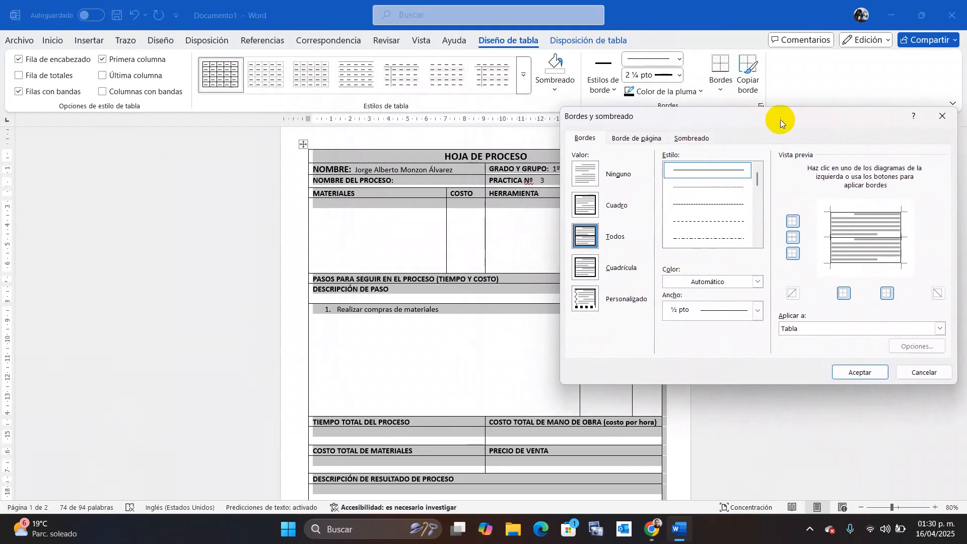
left_click(758, 315)
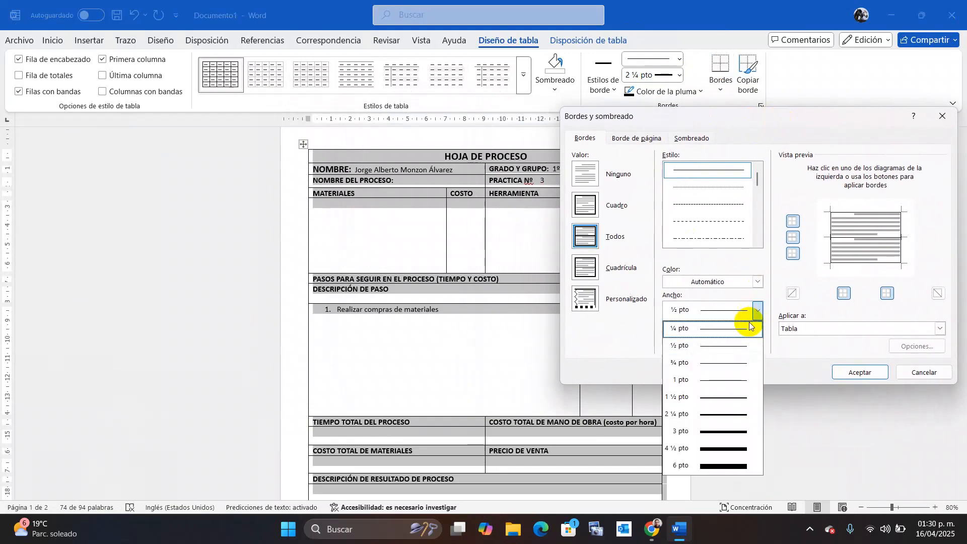
left_click(717, 381)
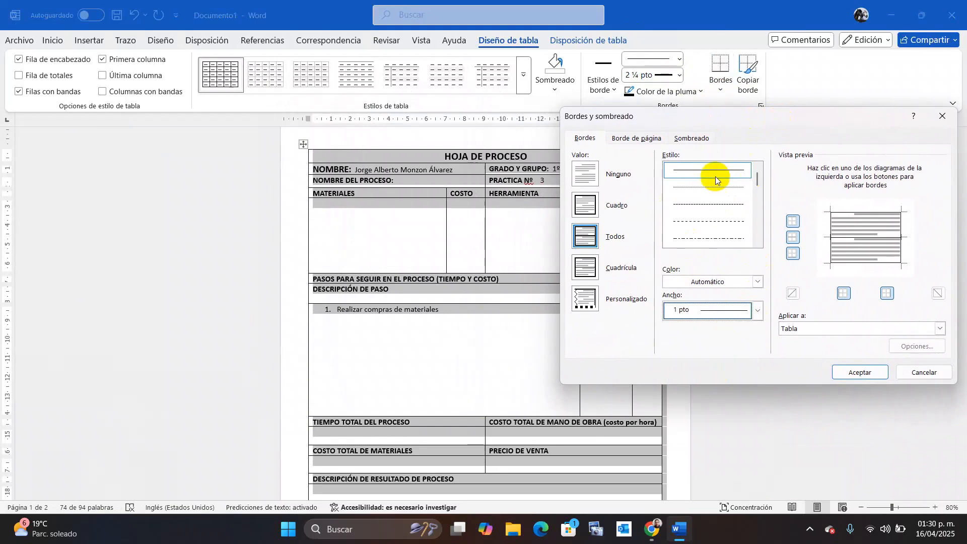
left_click(758, 311)
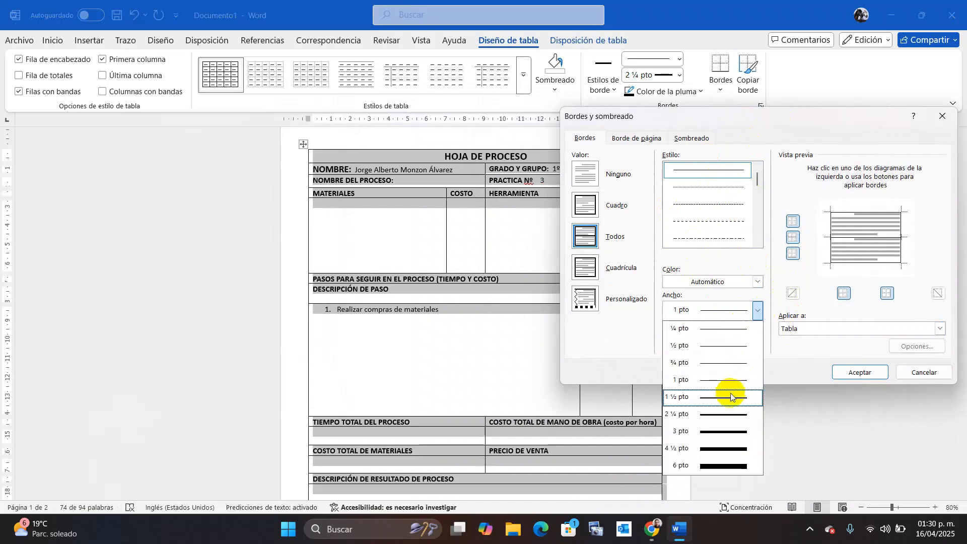
left_click(717, 413)
left_click(832, 374)
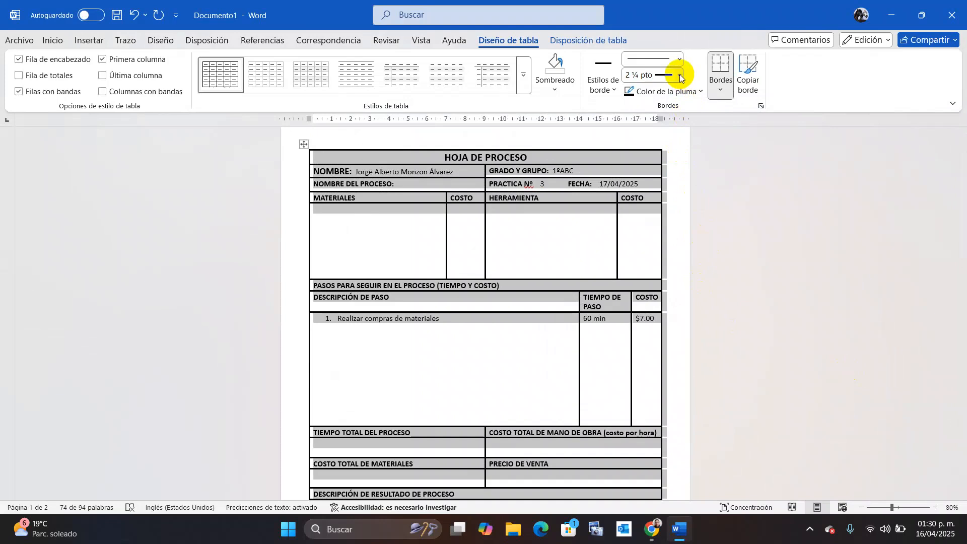
Reapply the table borders at 1 pt width in Bordes y sombreado.
left_click(724, 91)
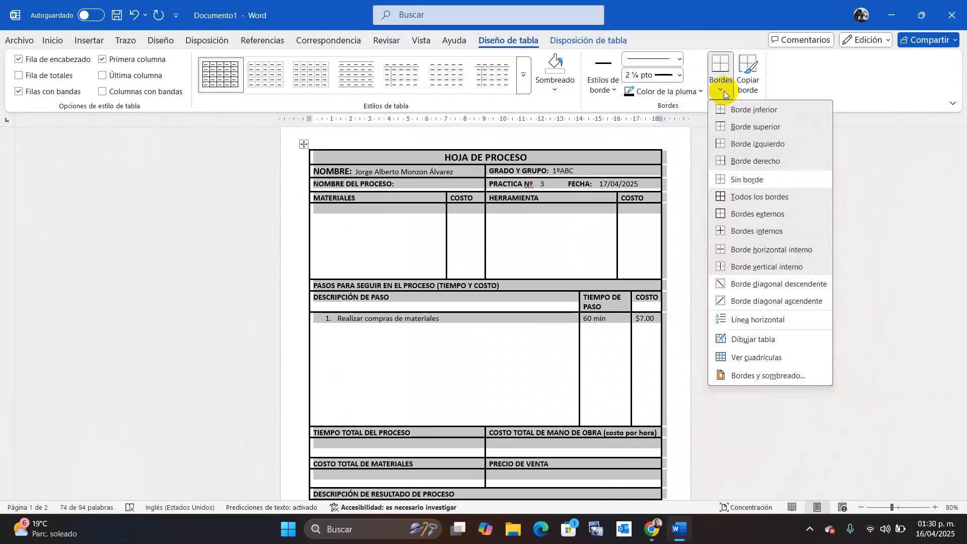
left_click(772, 376)
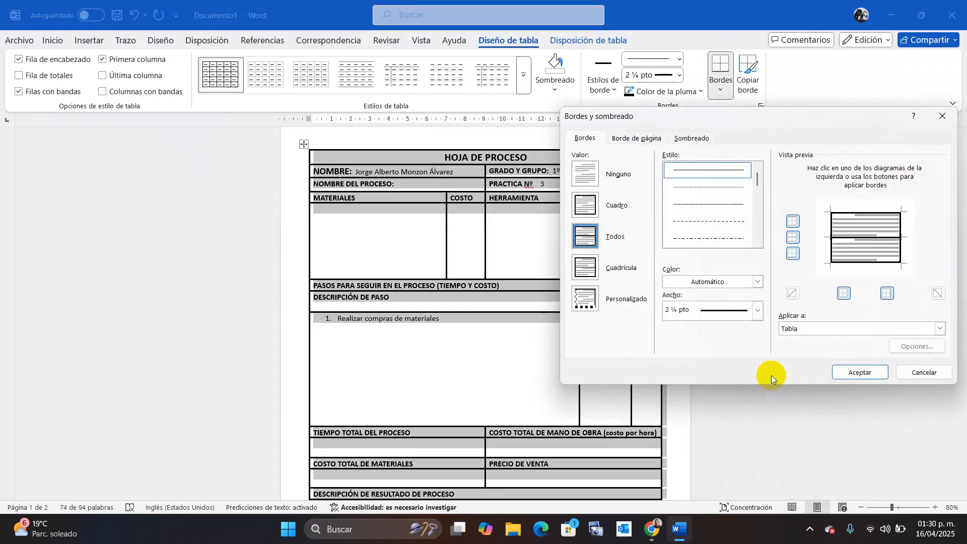
left_click(756, 311)
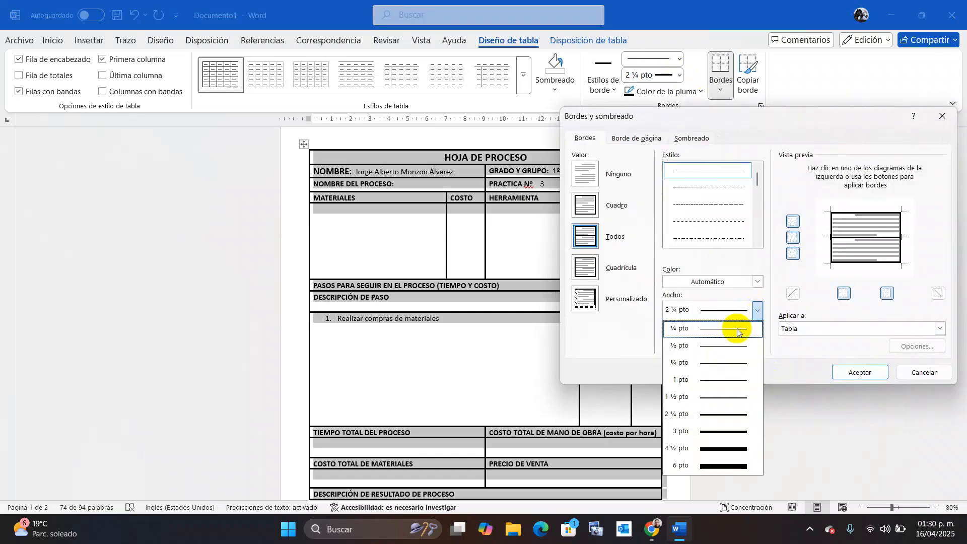
left_click(705, 380)
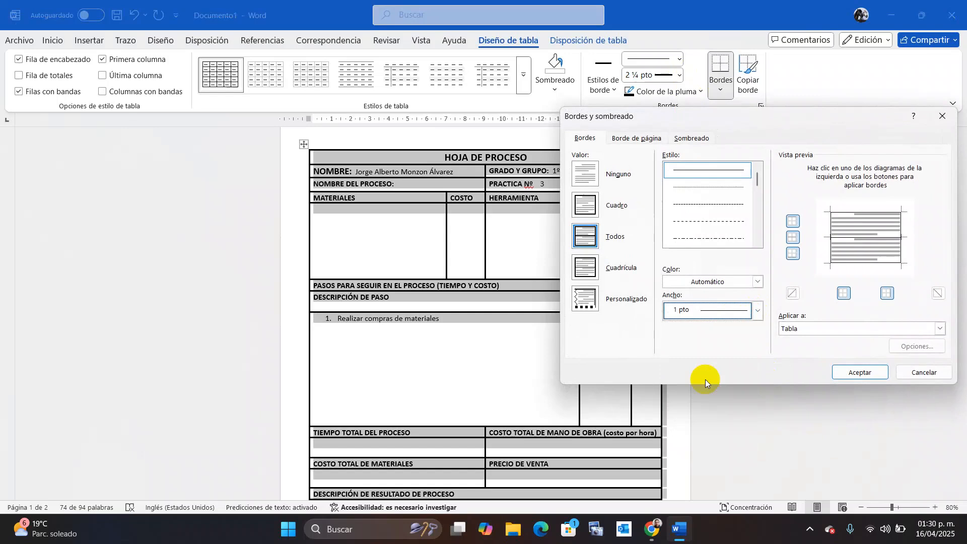
left_click(845, 374)
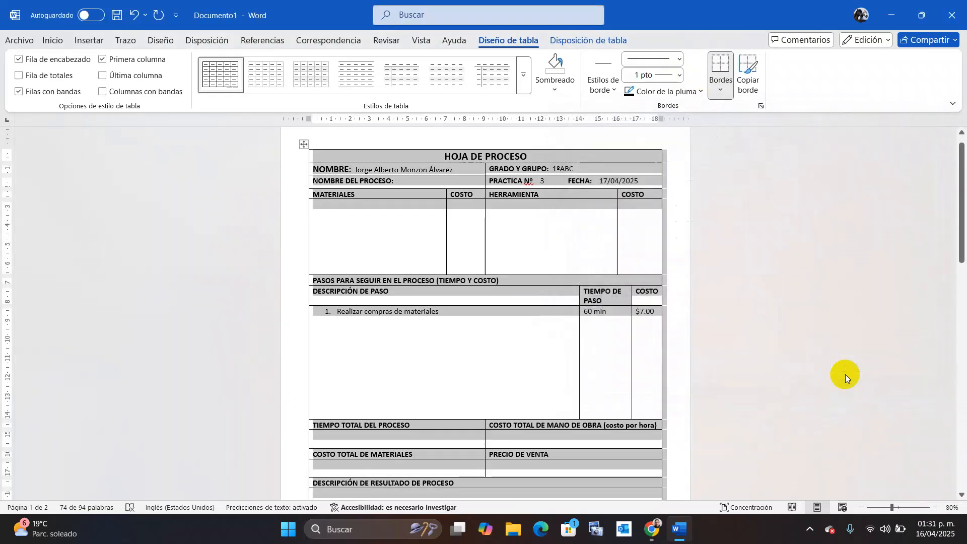
left_click(835, 359)
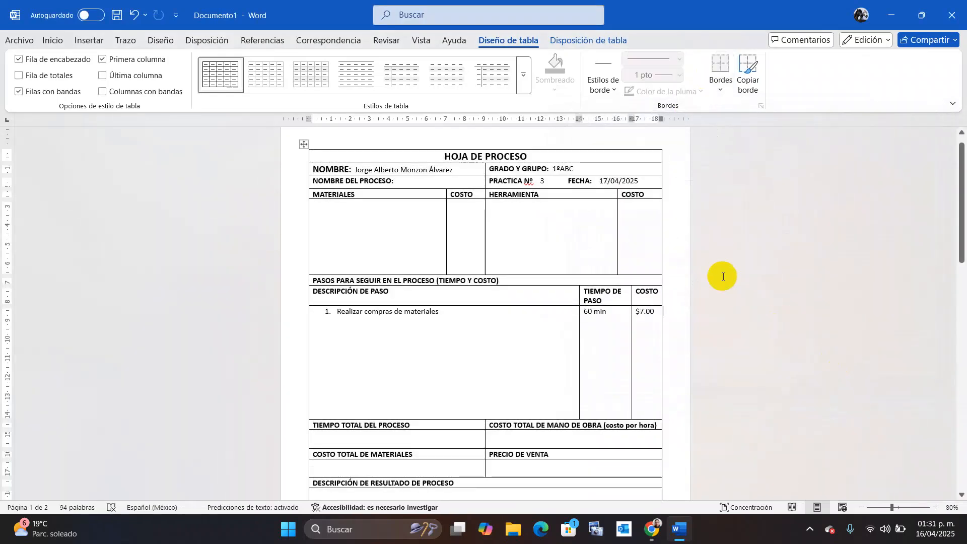
Scroll through both pages to check the new borders, then show the Vista ribbon.
left_click_drag(959, 191, 963, 166)
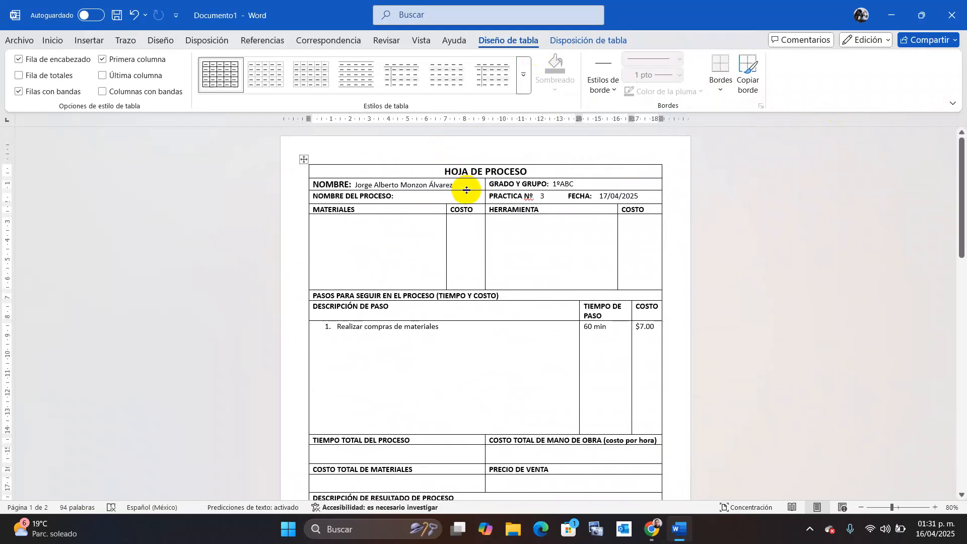
left_click_drag(962, 179, 963, 305)
left_click_drag(961, 227, 963, 150)
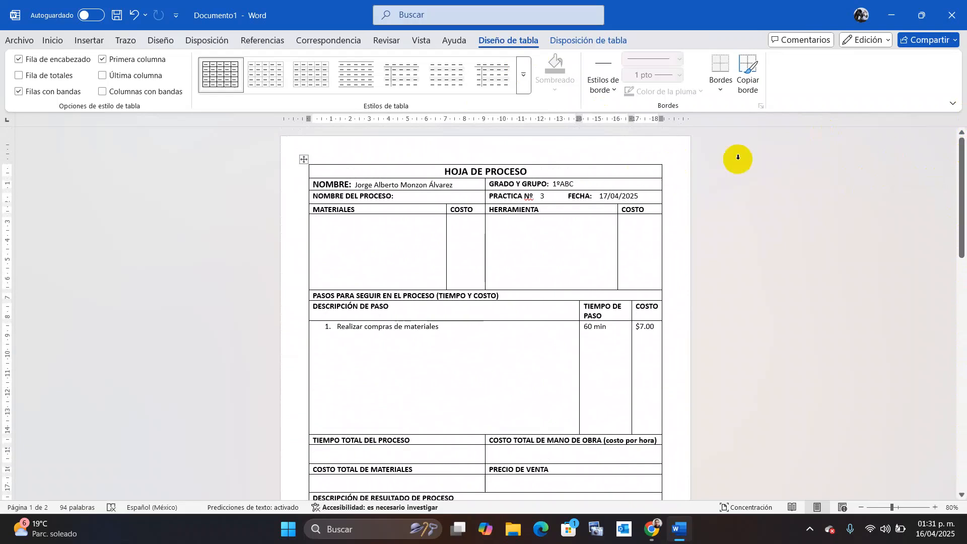
left_click(414, 42)
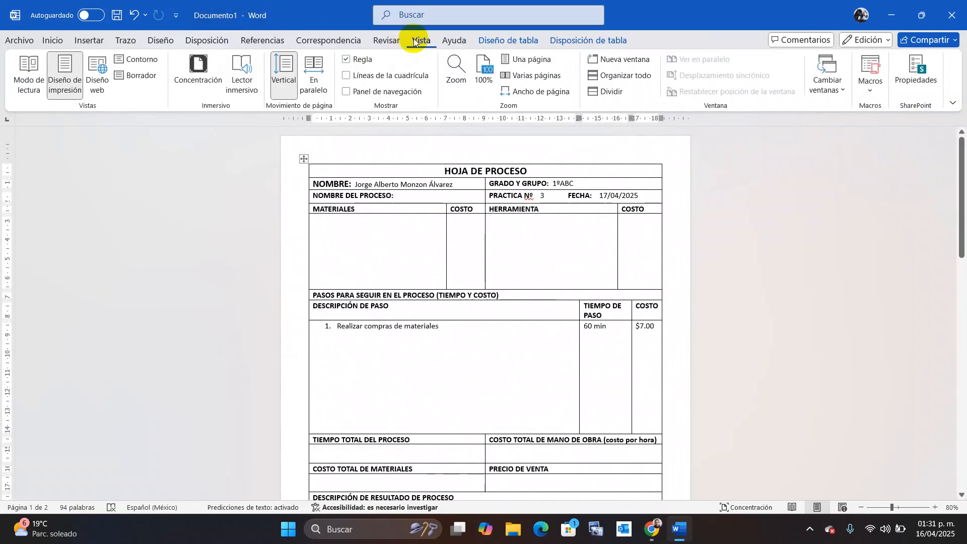
left_click(302, 81)
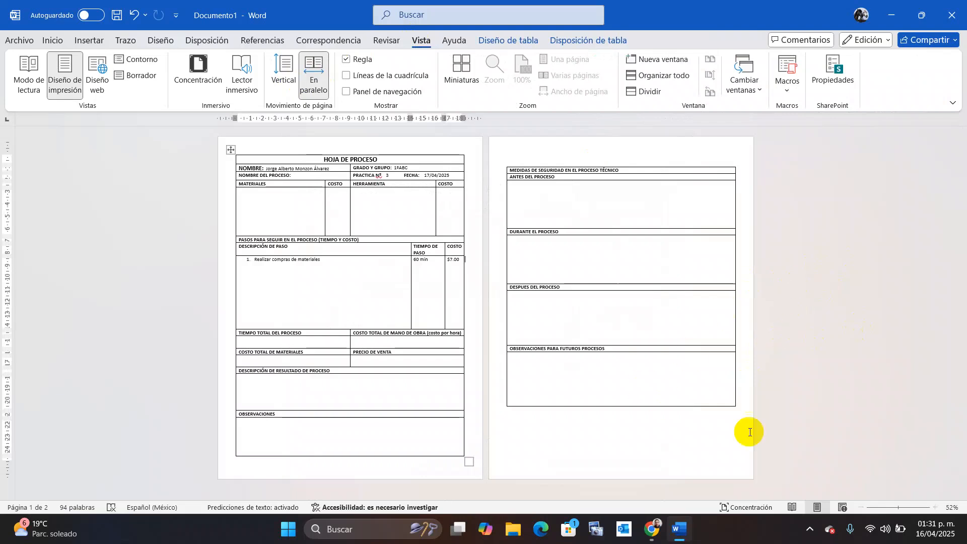
left_click(405, 343)
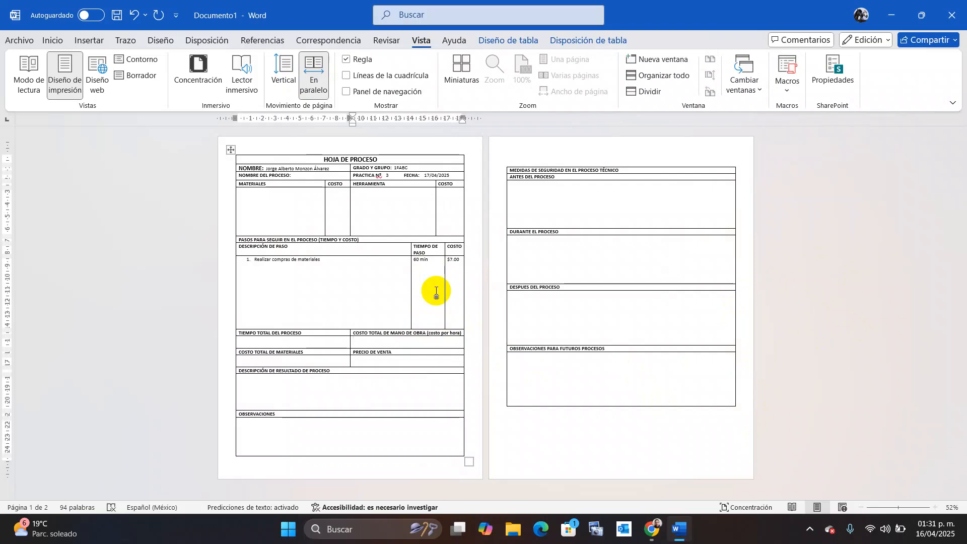
left_click(590, 194)
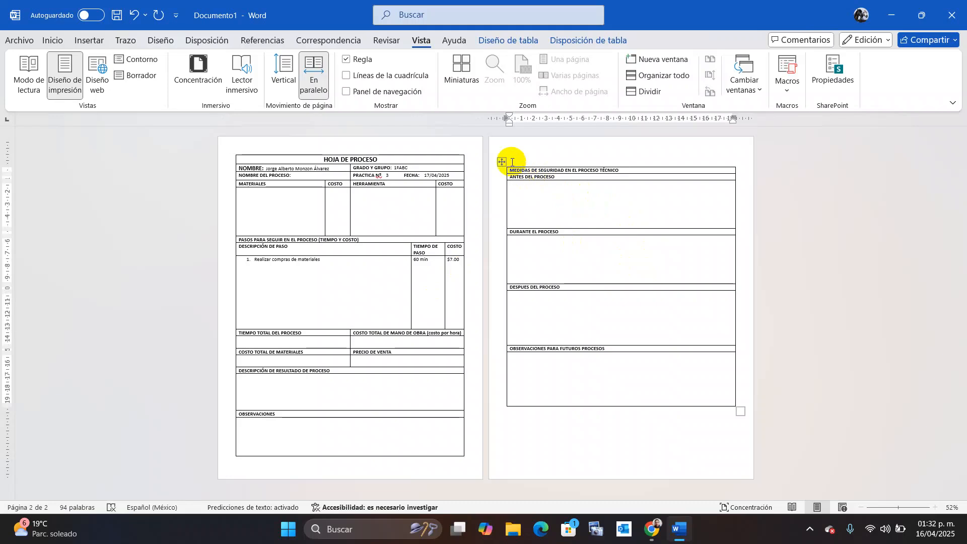
left_click_drag(501, 161, 502, 153)
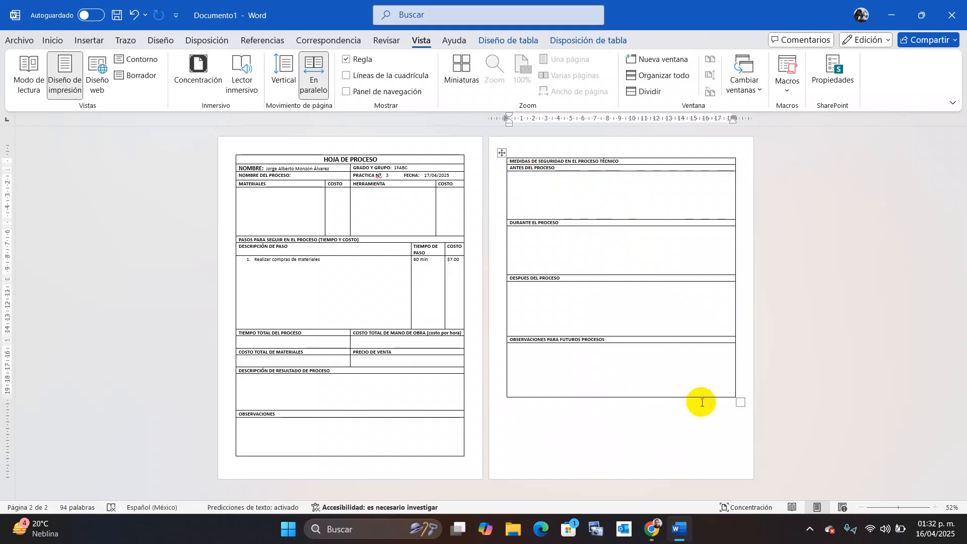
left_click(806, 373)
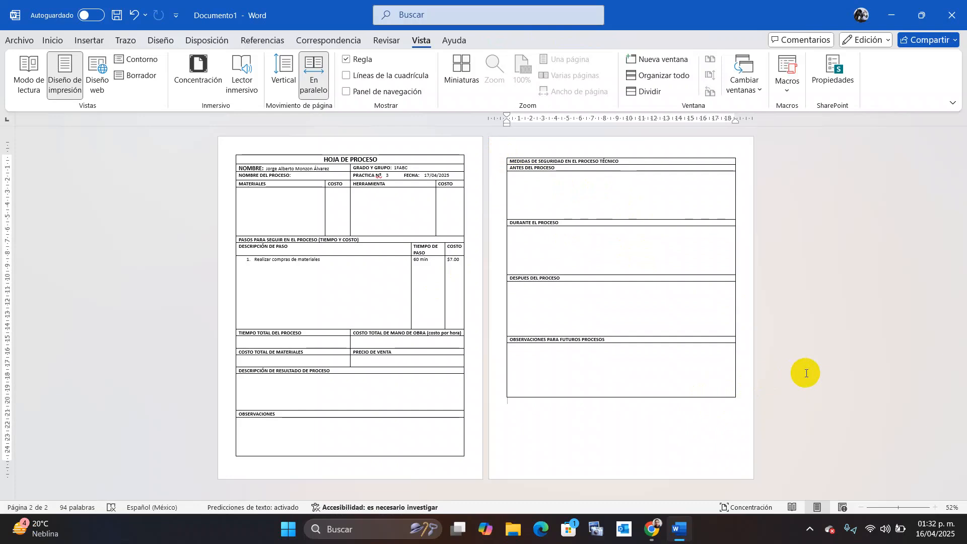
Check the form by visiting the Precio de venta cell, the HOJA DE PROCESO title and page two.
left_click(384, 361)
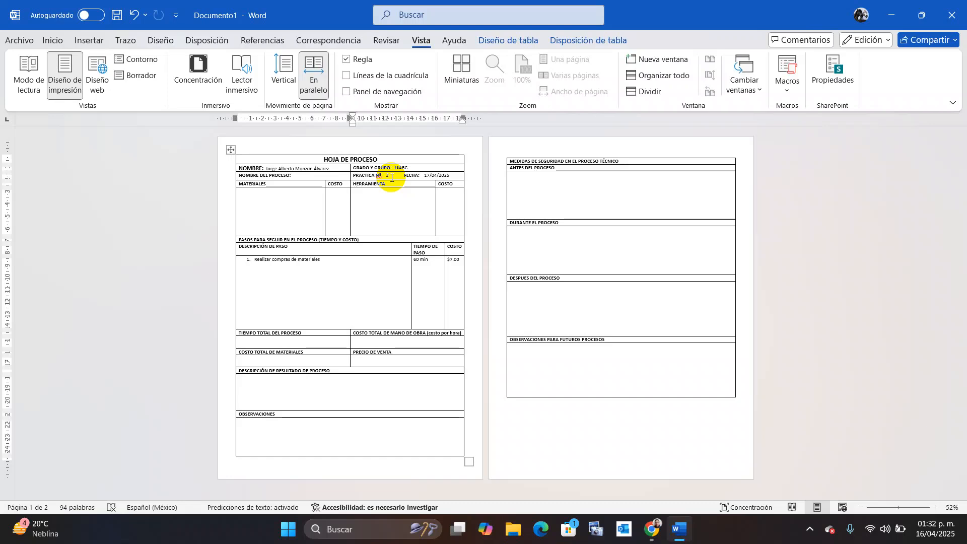
left_click(447, 161)
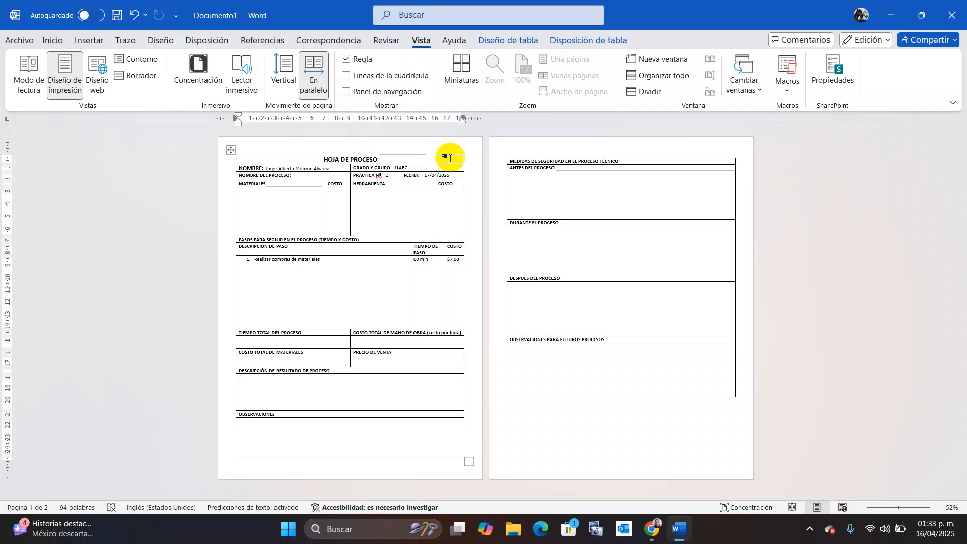
left_click(762, 157)
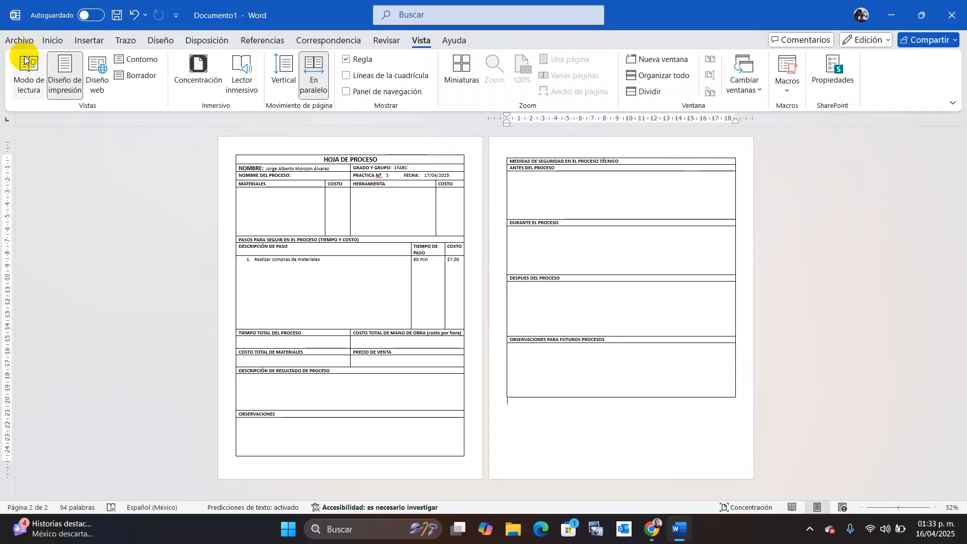
In Save As, name the file 'HOJA DE PROCESO' plus the student's full name and '1ºABC'.
left_click(18, 42)
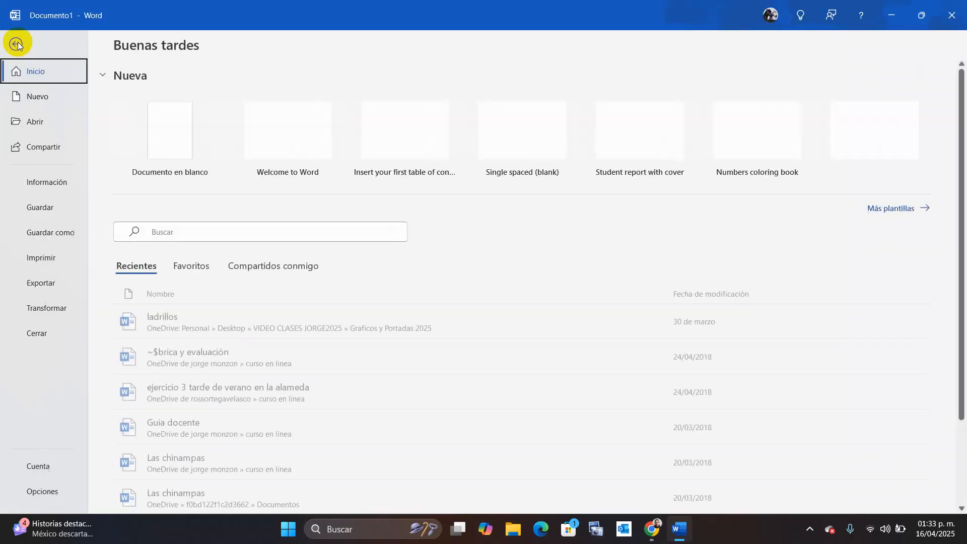
left_click(55, 234)
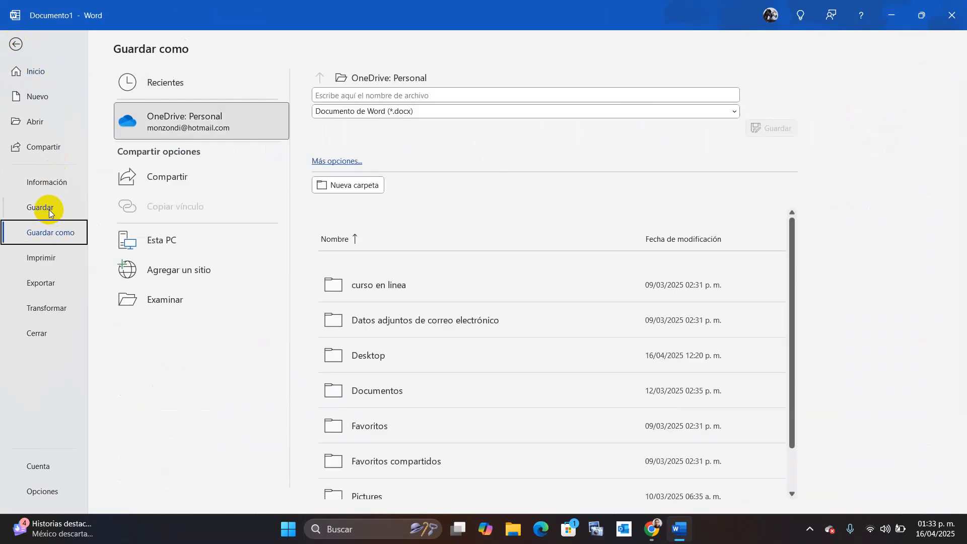
left_click(393, 91)
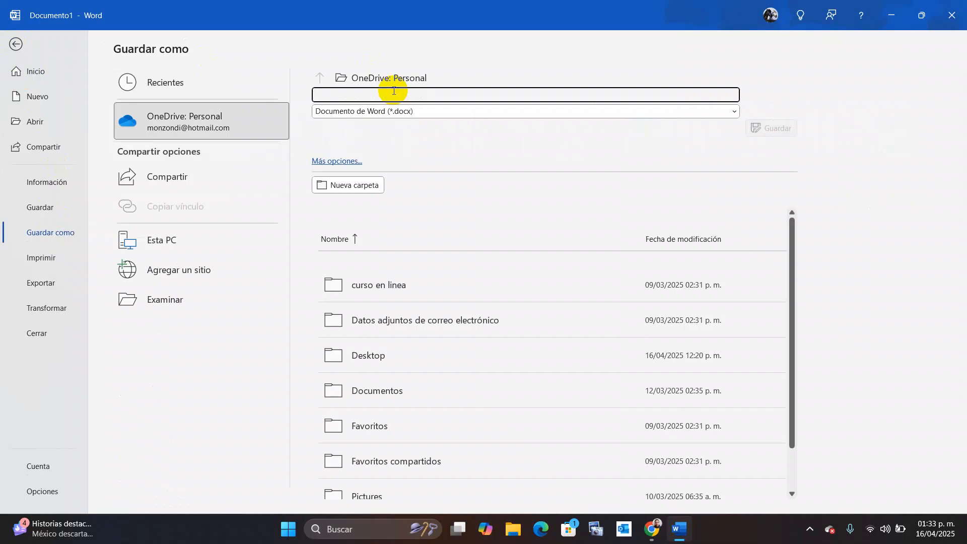
type("HOJA DE")
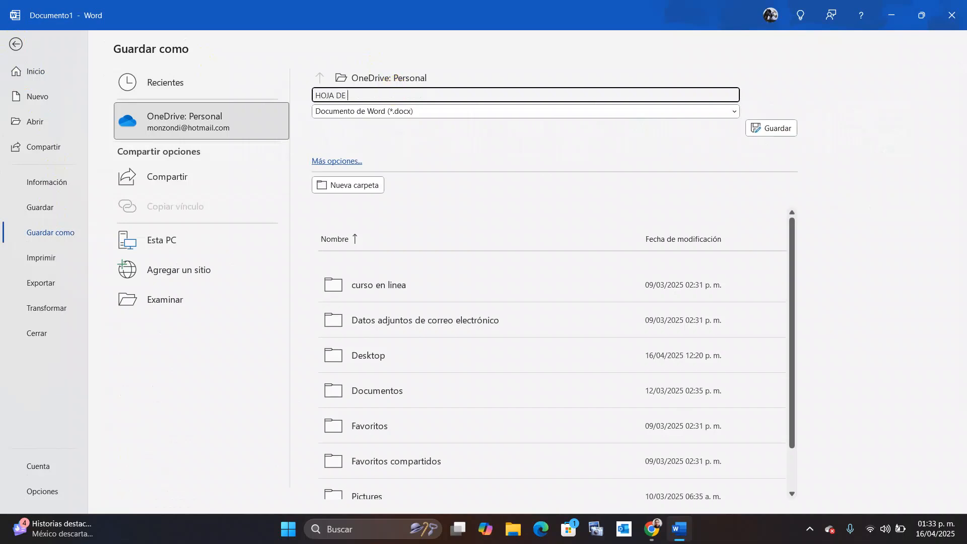
type(" PORC")
type("ES")
key("BackSpace")
key("BackSpace")
key("BackSpace")
key("BackSpace")
key("BackSpace")
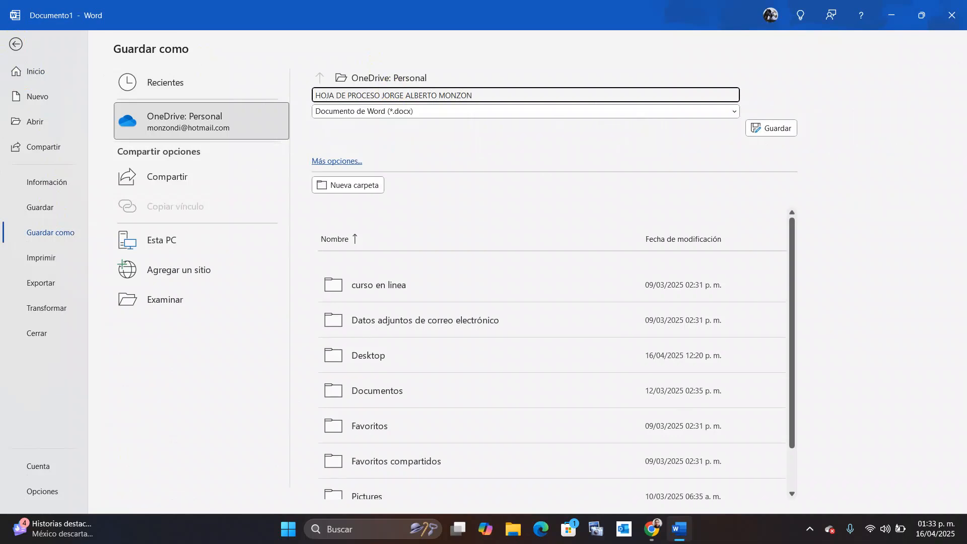
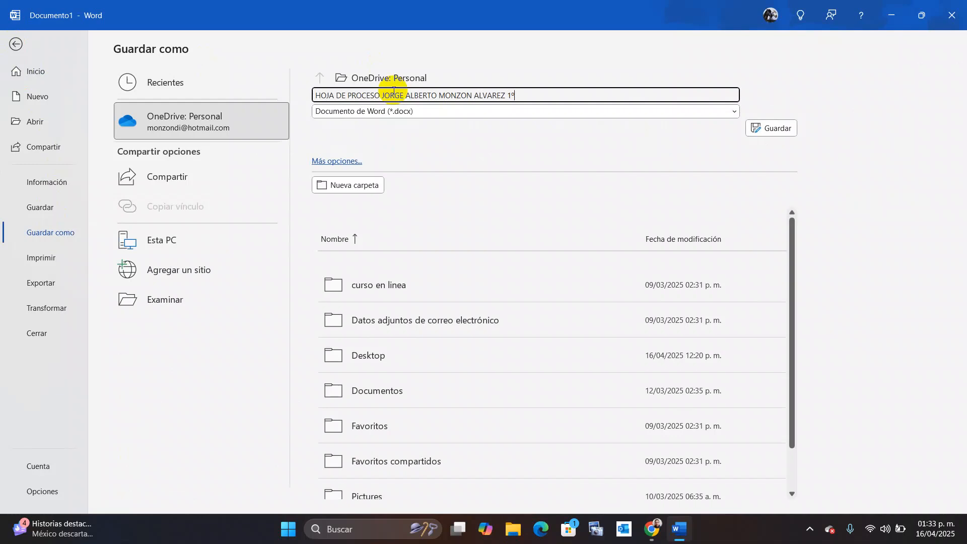
type("ABC")
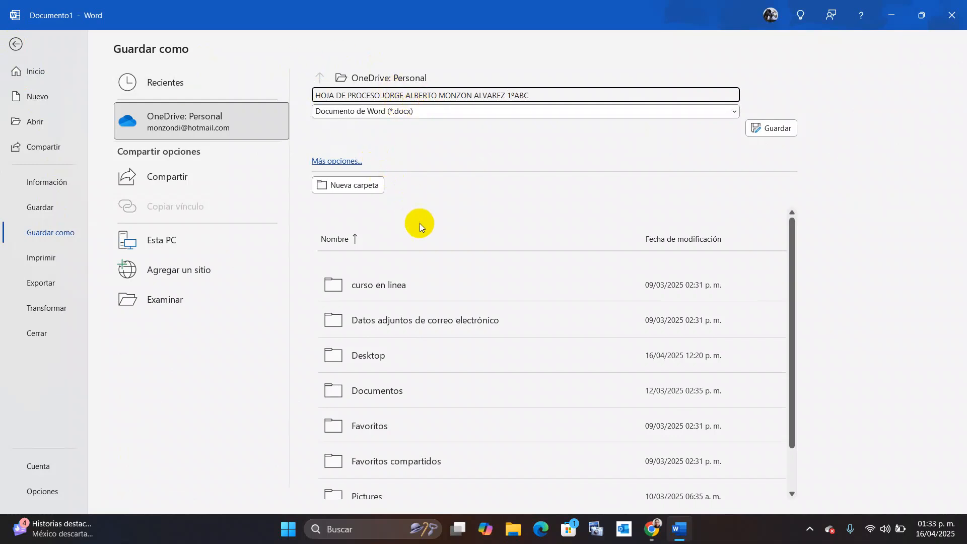
left_click(178, 300)
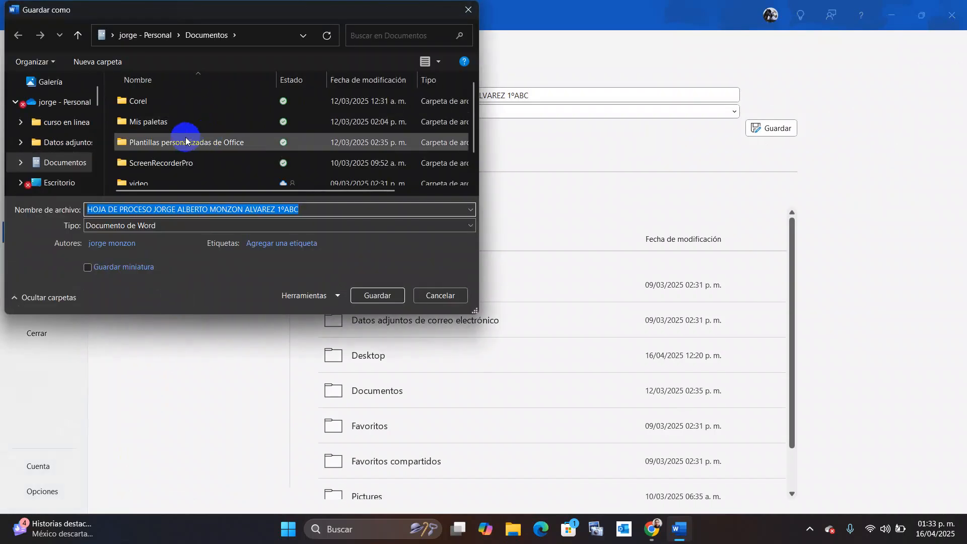
Look for a save location among Escritorio, the Este equipo drives and the 'hojas de proceso 1°' folder.
left_click(70, 183)
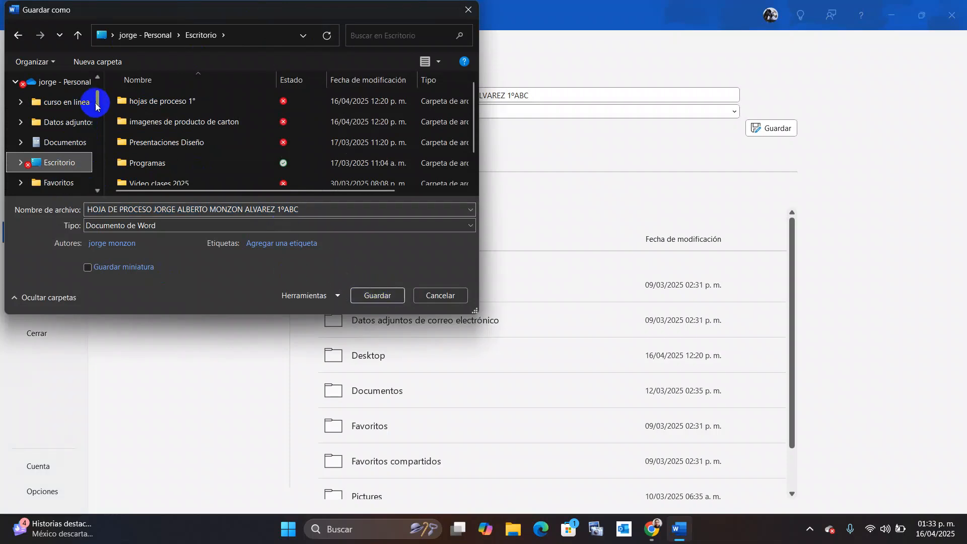
left_click_drag(97, 104, 91, 179)
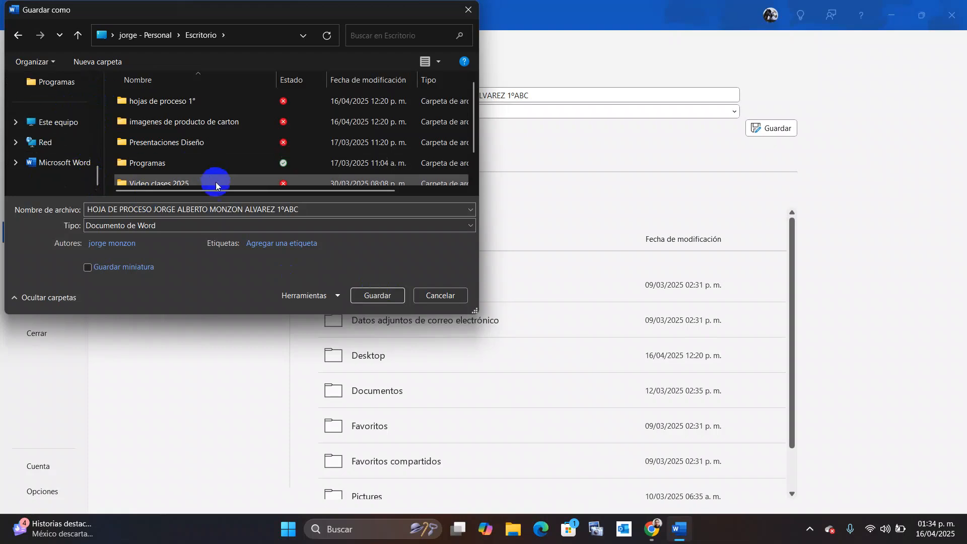
left_click(57, 128)
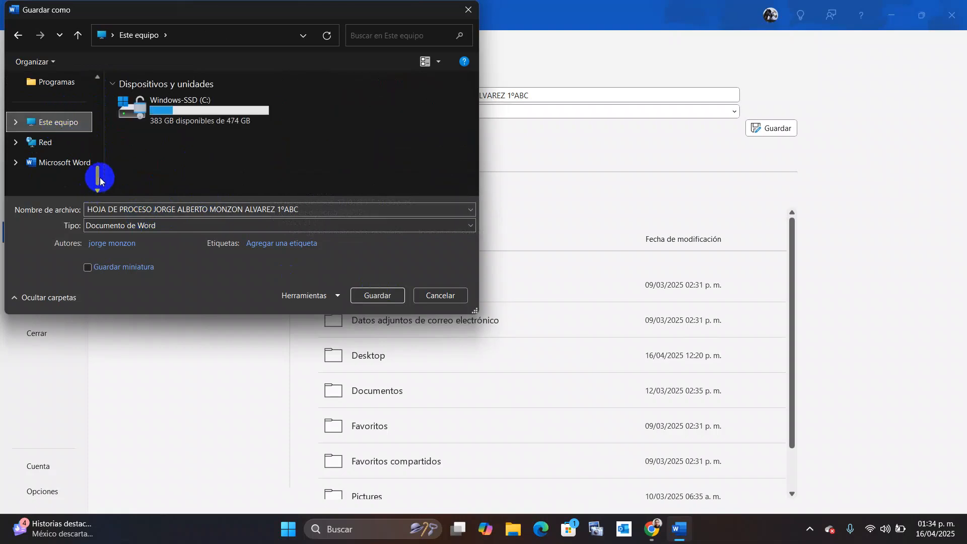
scroll(101, 178, "up", 1)
left_click_drag(100, 178, 95, 98)
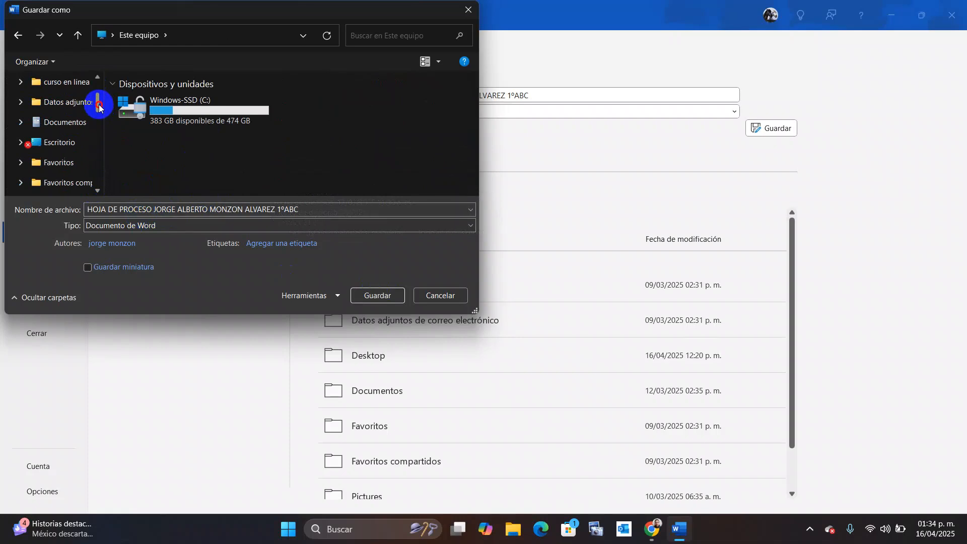
left_click(69, 143)
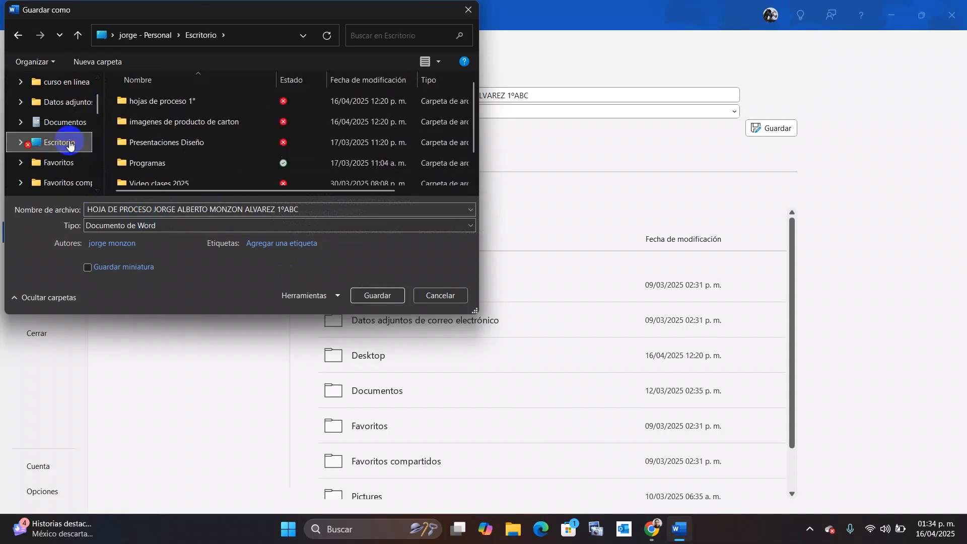
left_click(155, 101)
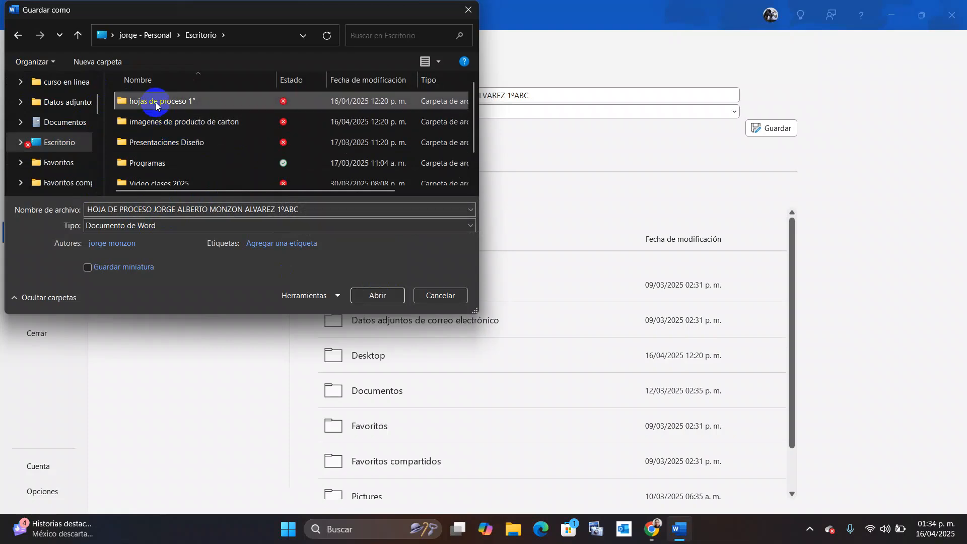
left_click(71, 143)
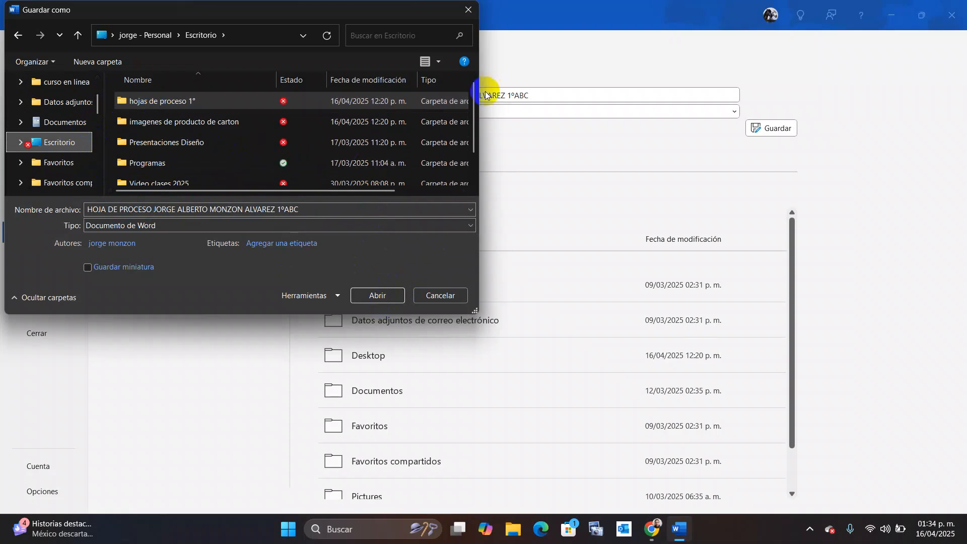
Save the form into the Escritorio folder and close Word.
left_click_drag(470, 107, 479, 55)
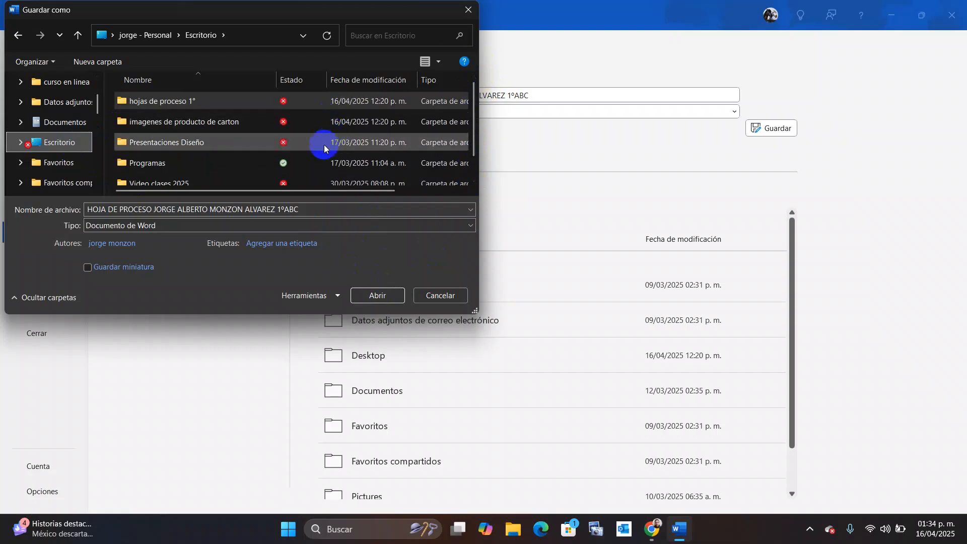
left_click(59, 123)
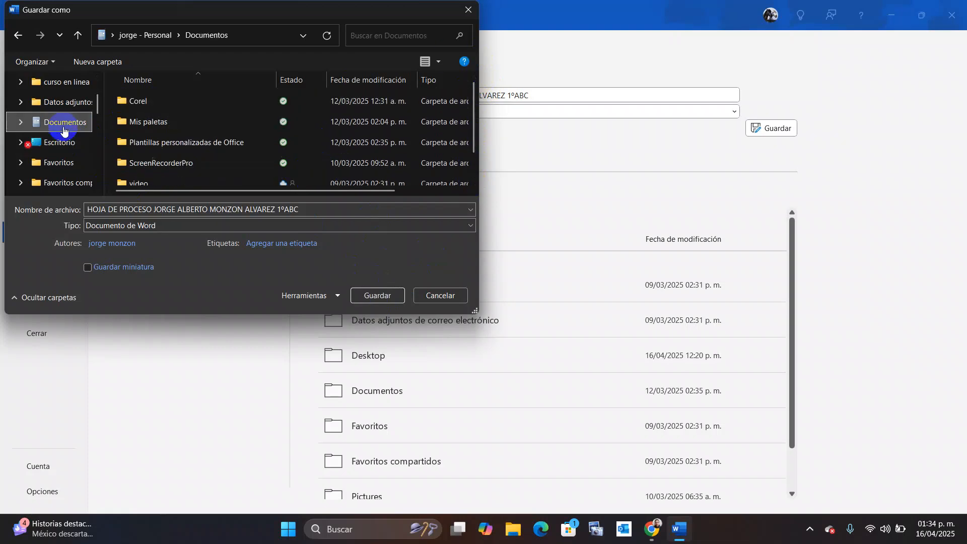
left_click(56, 142)
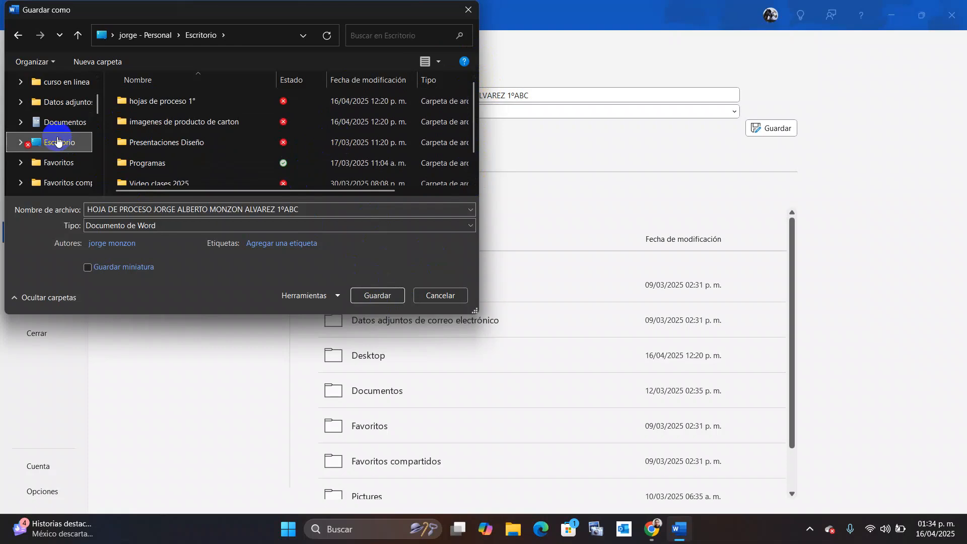
left_click(363, 295)
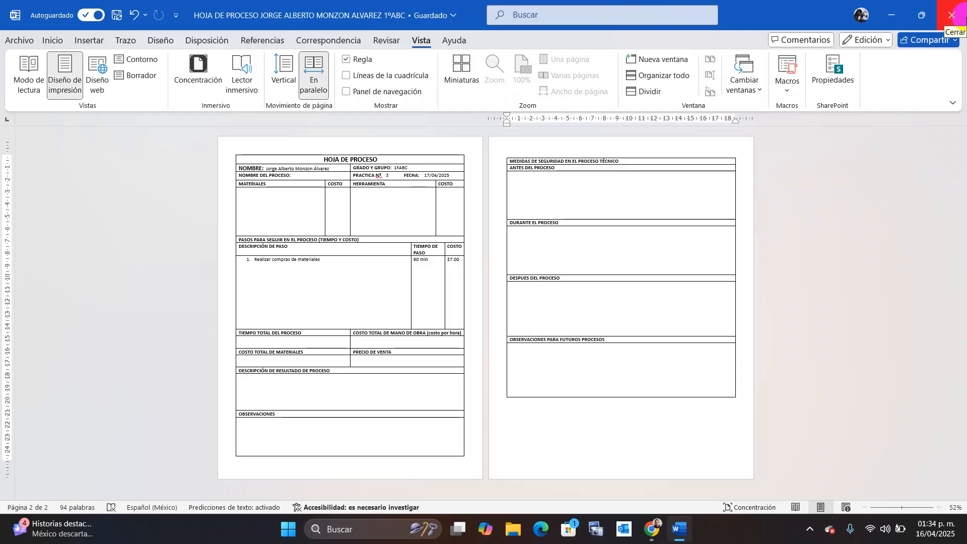
left_click(954, 15)
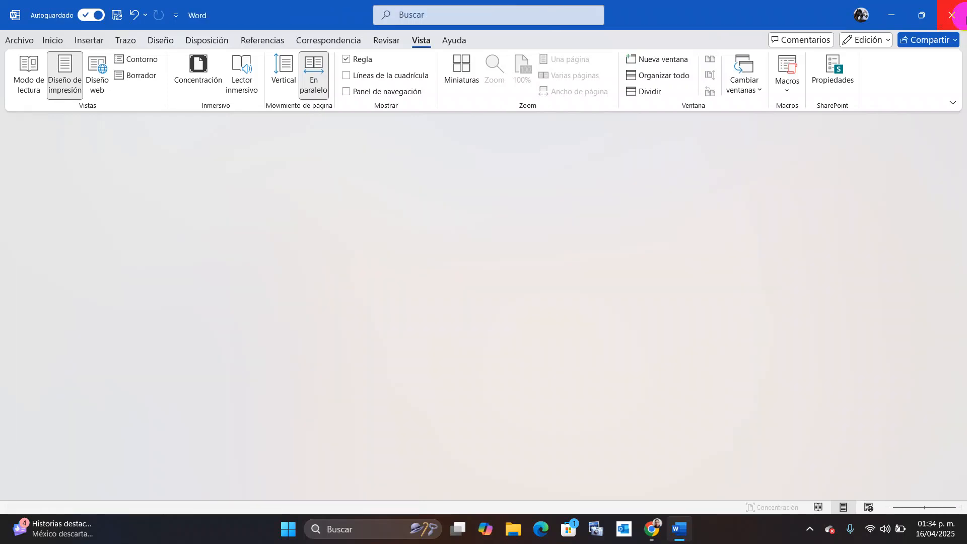